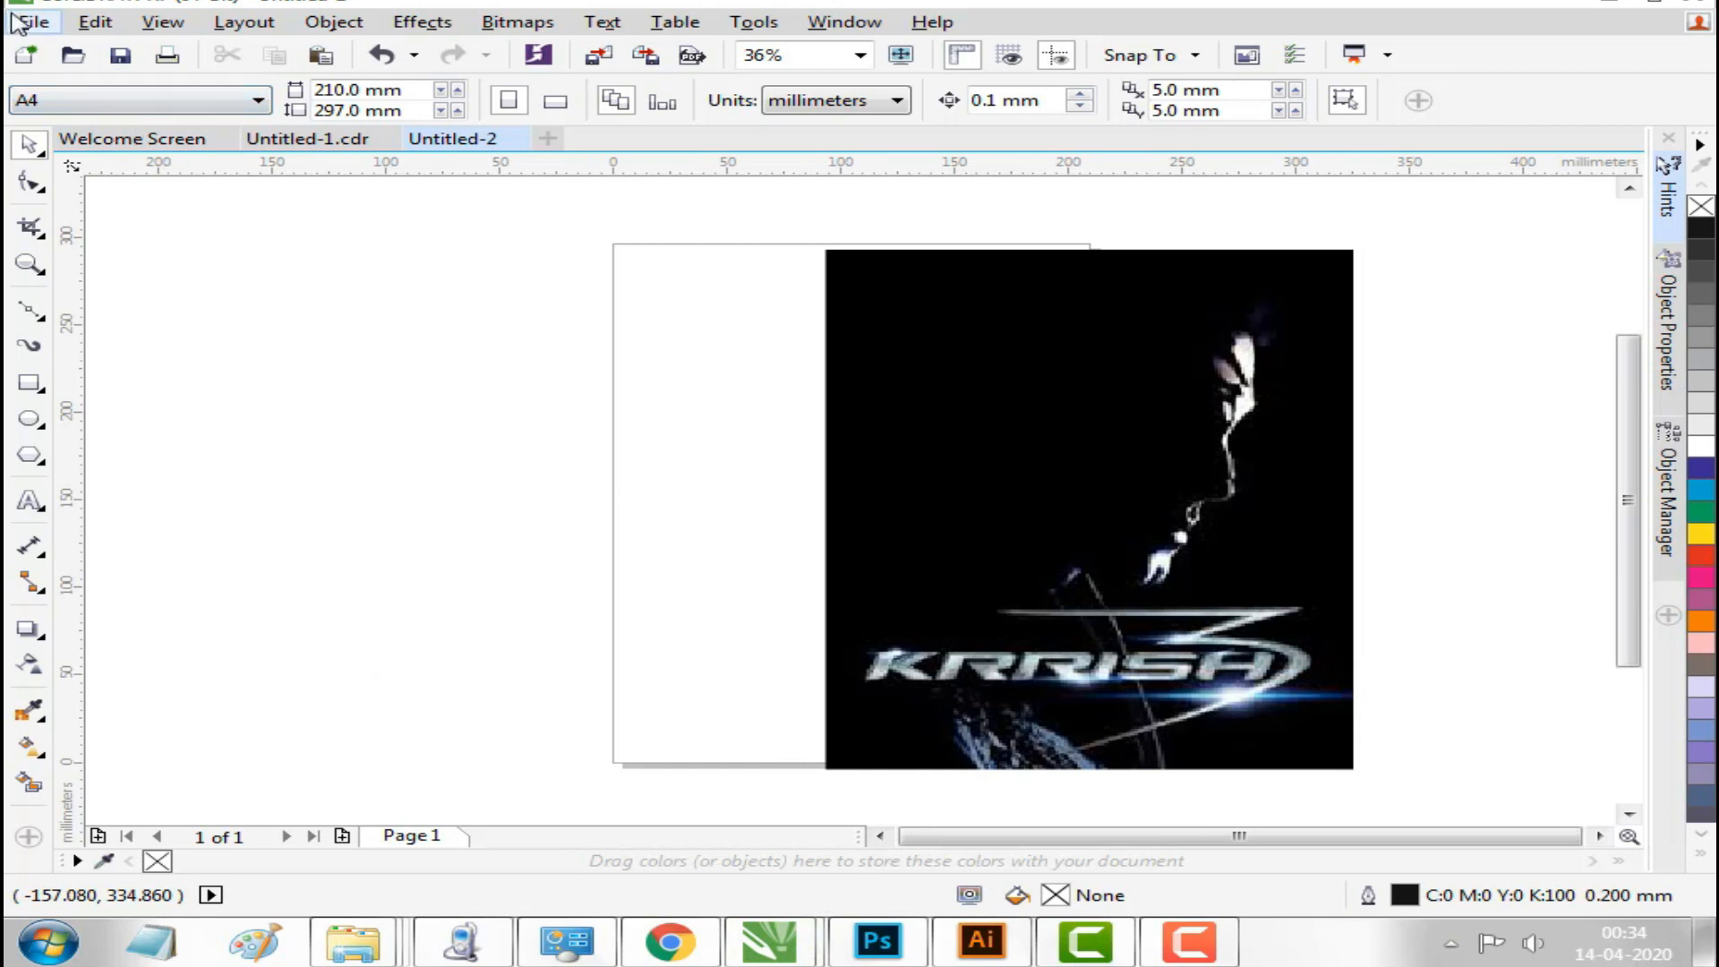
Import the image 165461-hrithik and place it in the empty area beside the page at about 202 by 221 mm.
click(150, 417)
click(1323, 619)
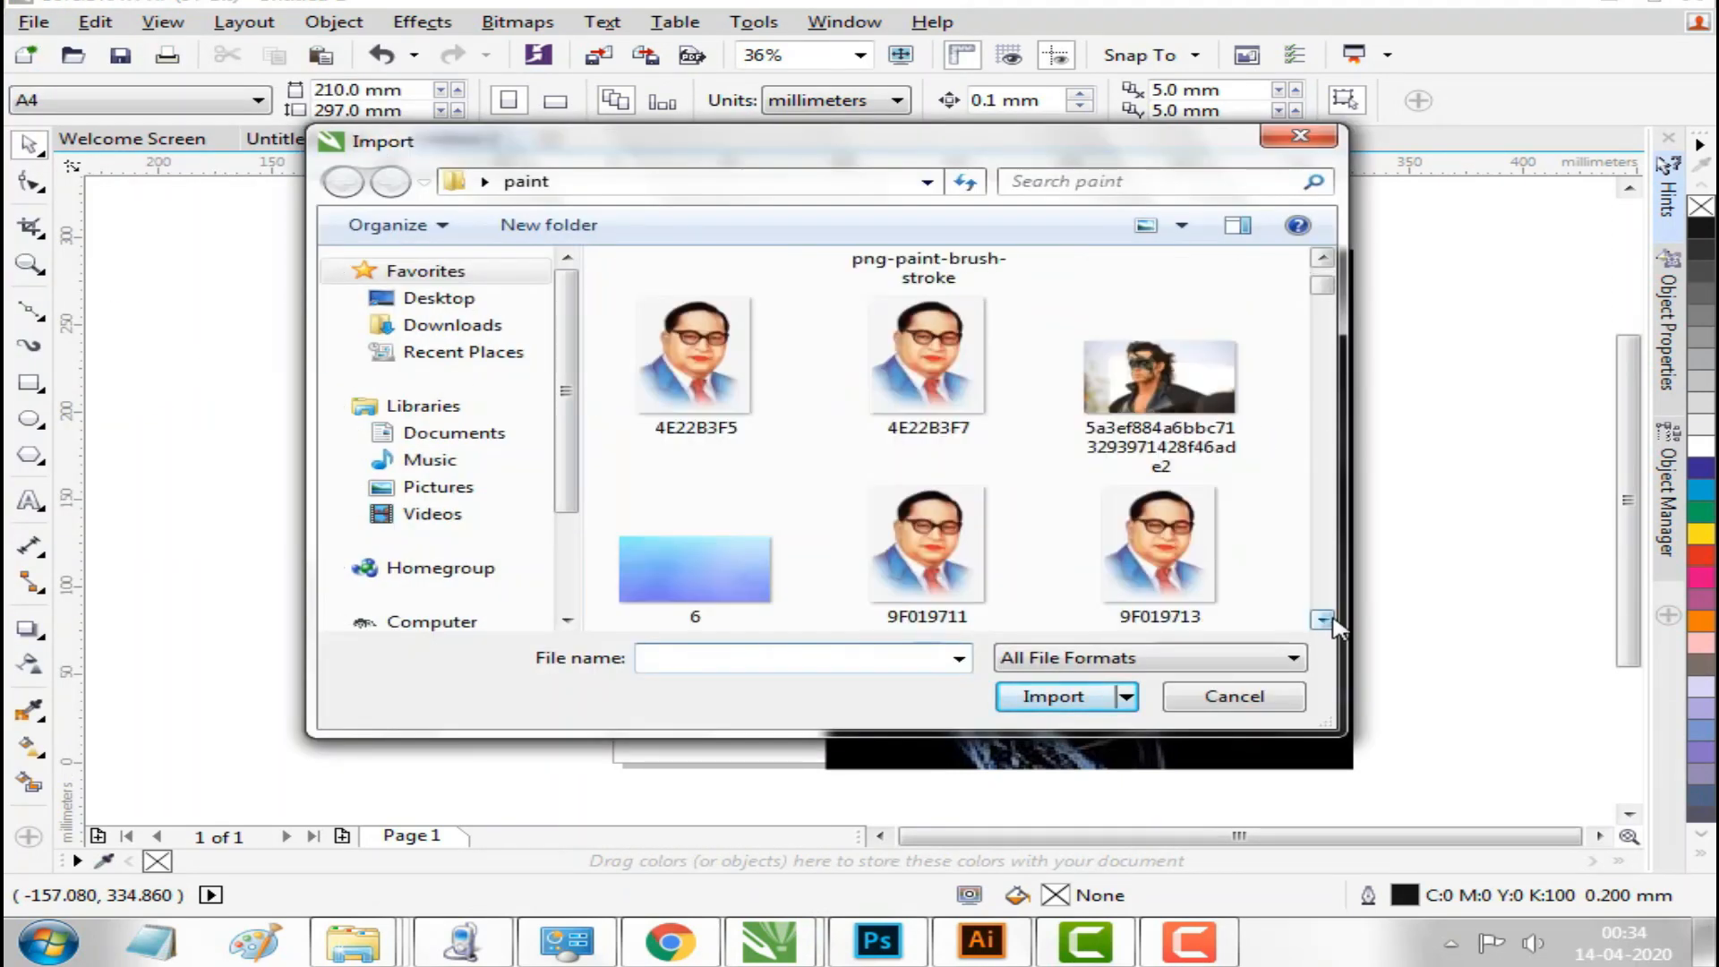
click(1161, 318)
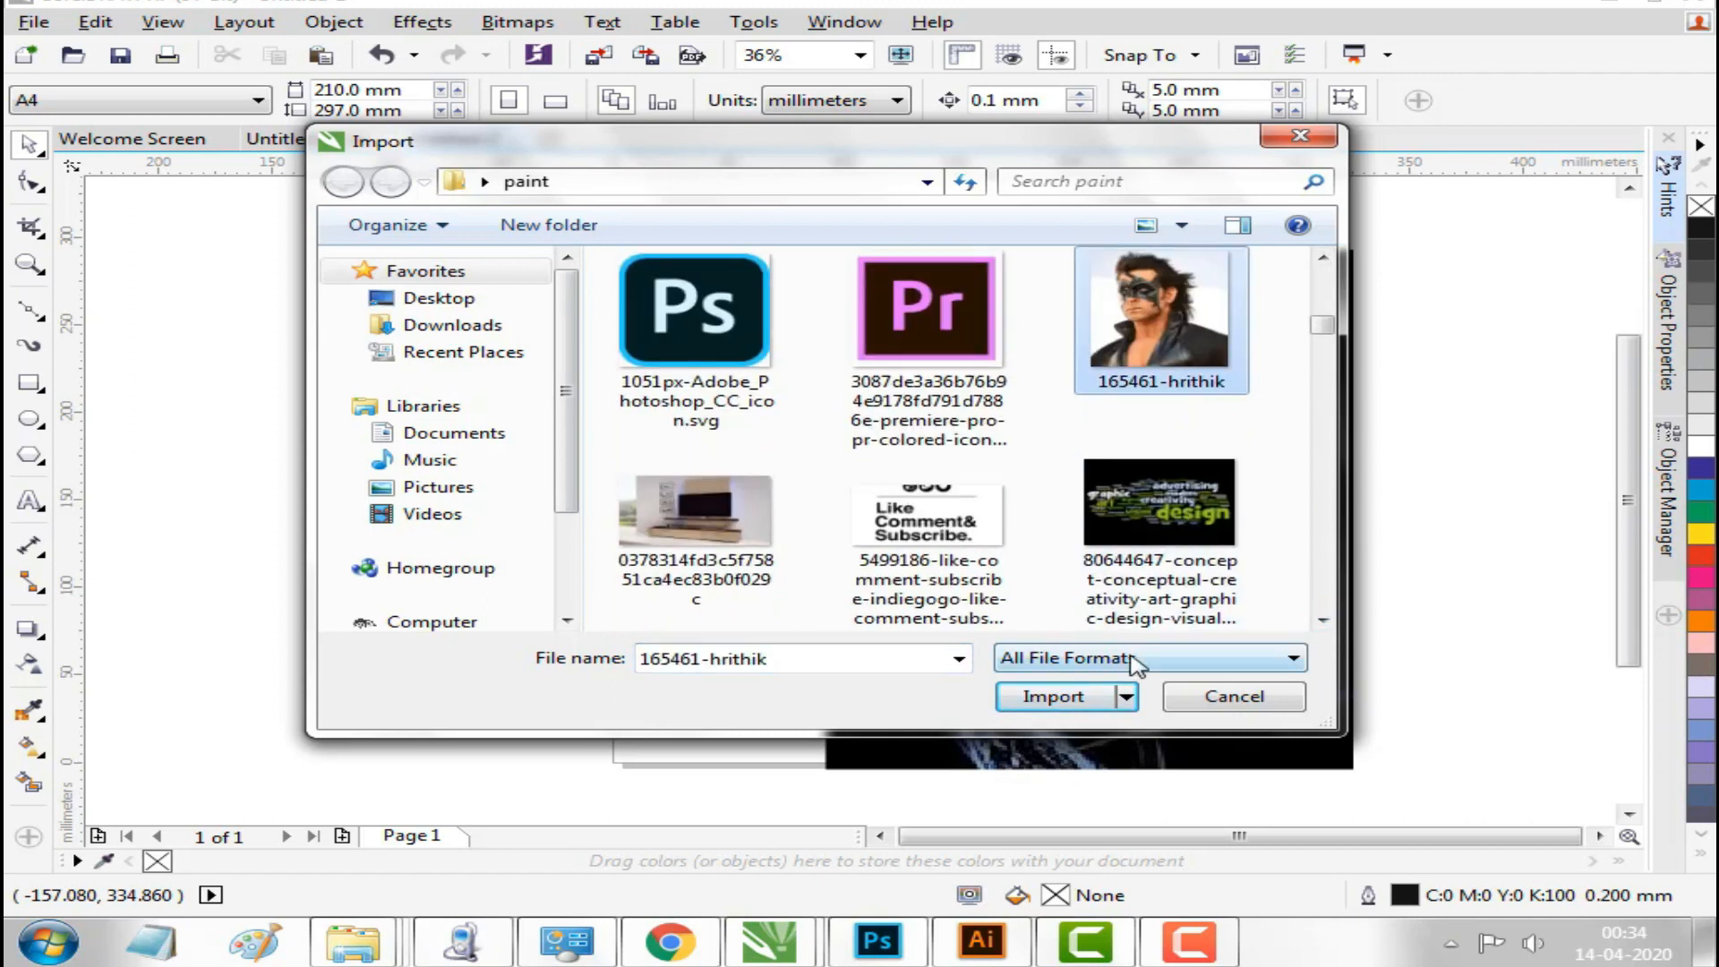
click(1090, 701)
drag(146, 277, 605, 790)
Add the artistic text "K" on the blank part of the page.
click(32, 504)
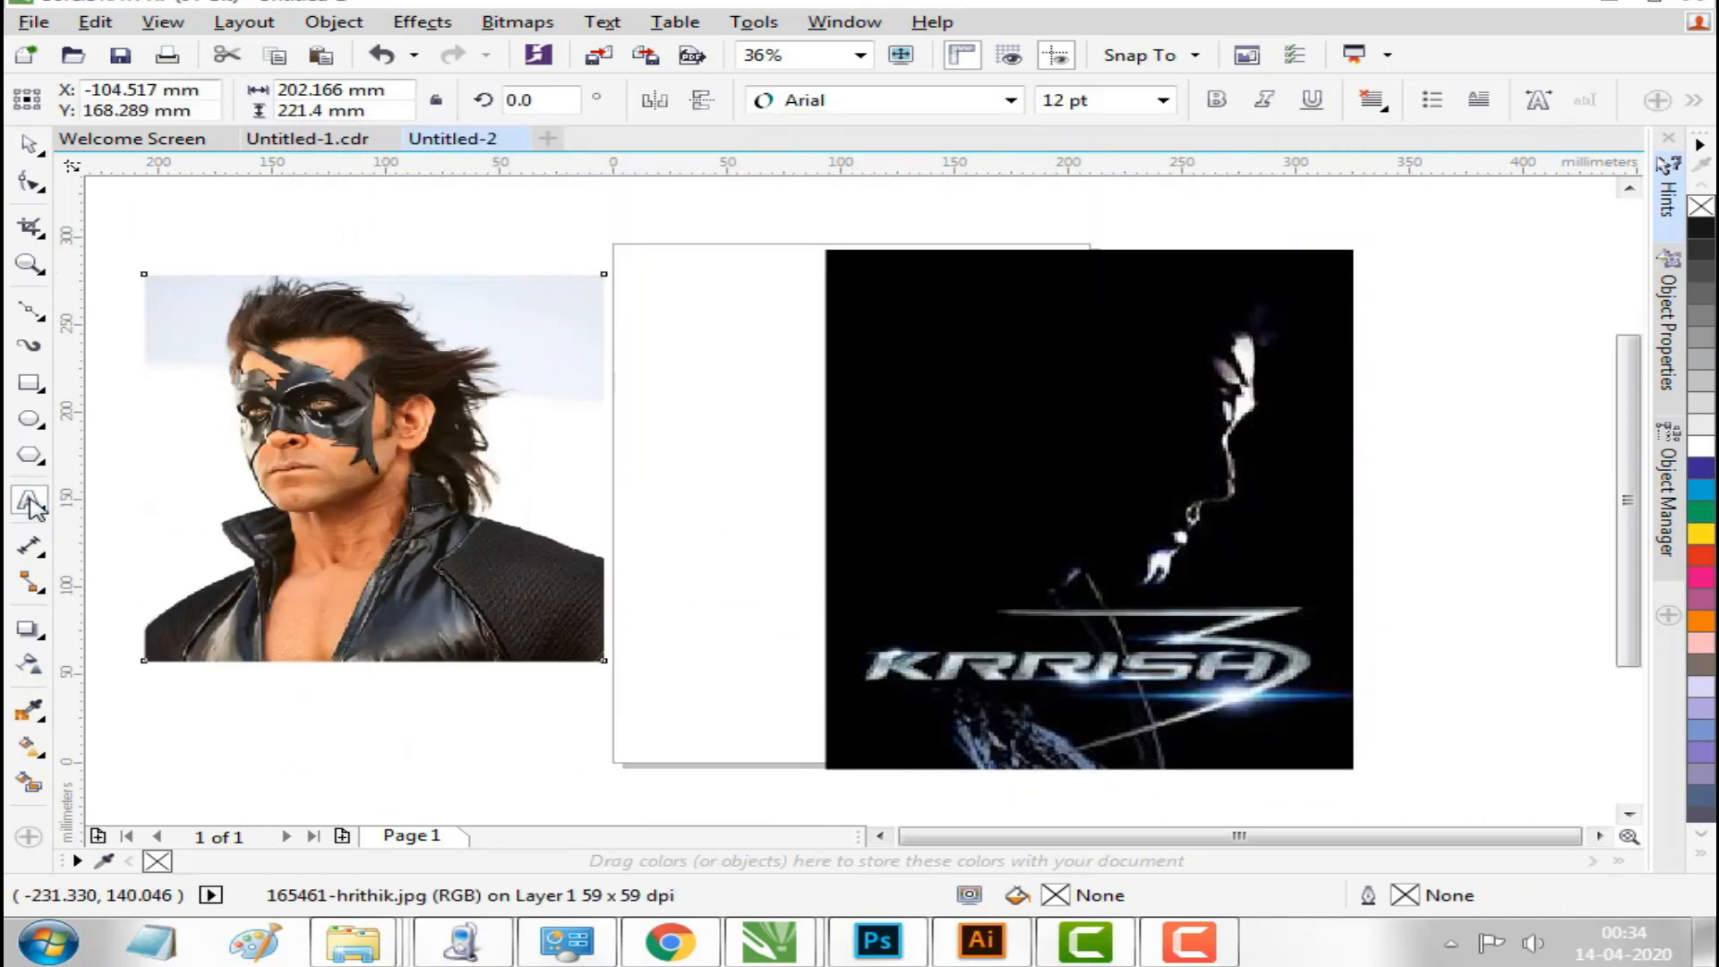
click(686, 489)
text(K)
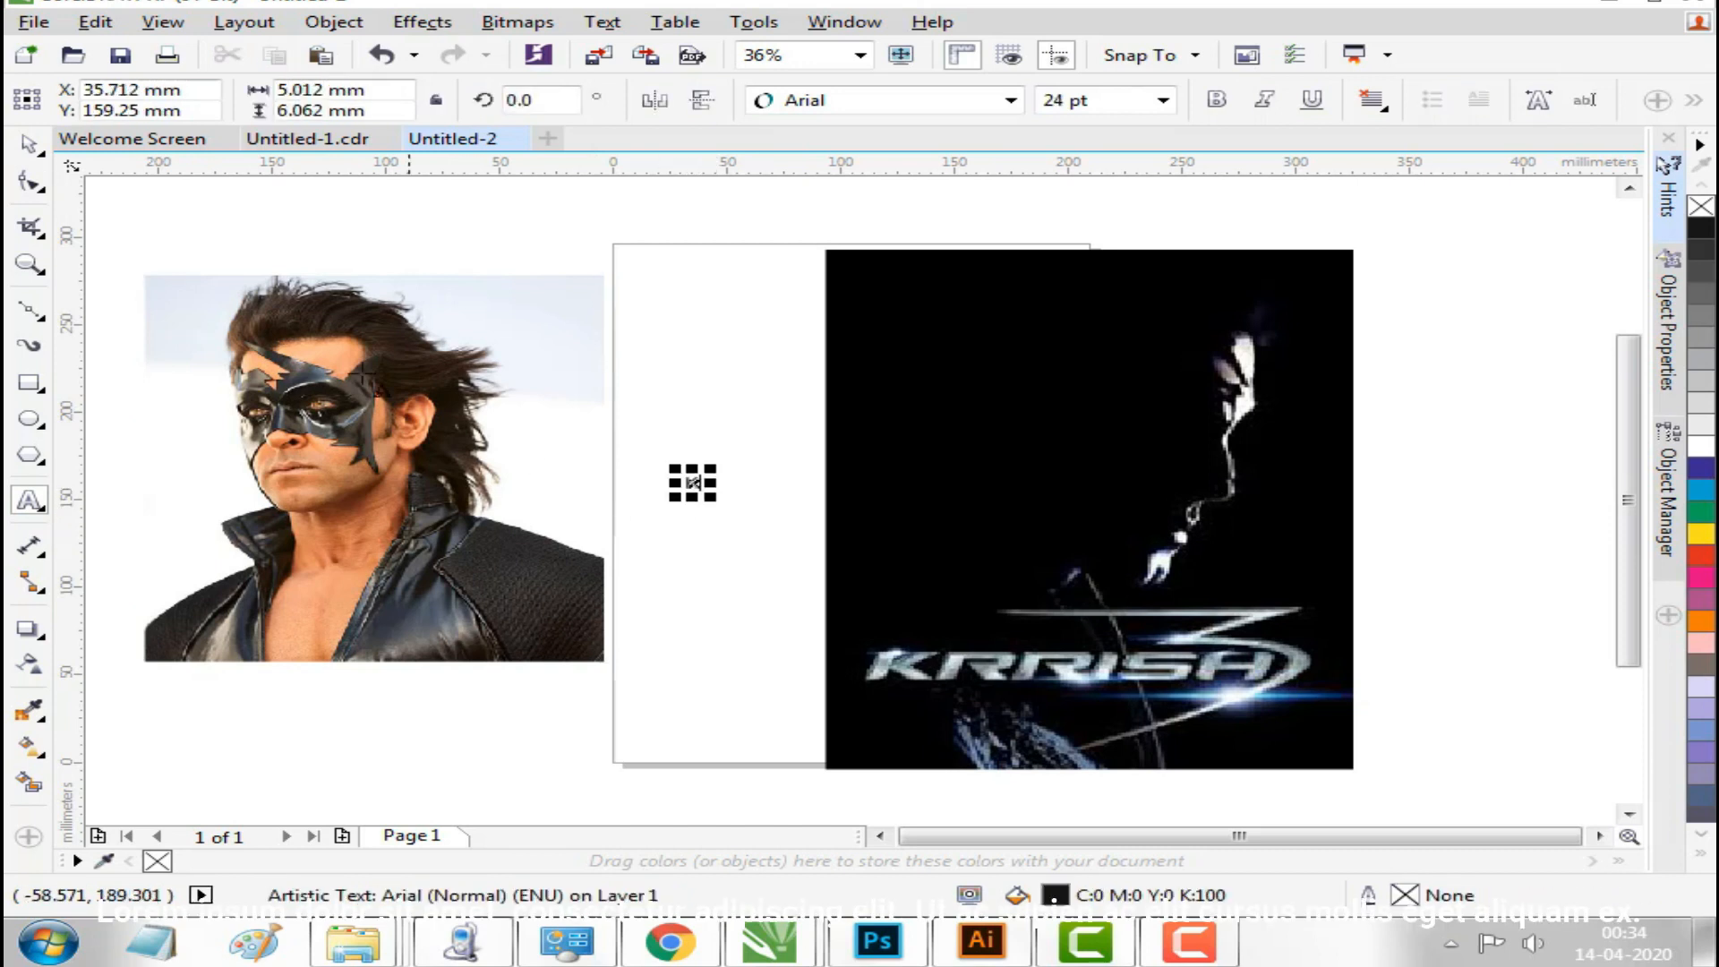
Order the masked-man photo to the front of the page and keep it positioned beside the page.
drag(545, 449, 492, 462)
right_click(530, 485)
mouse_move(883, 663)
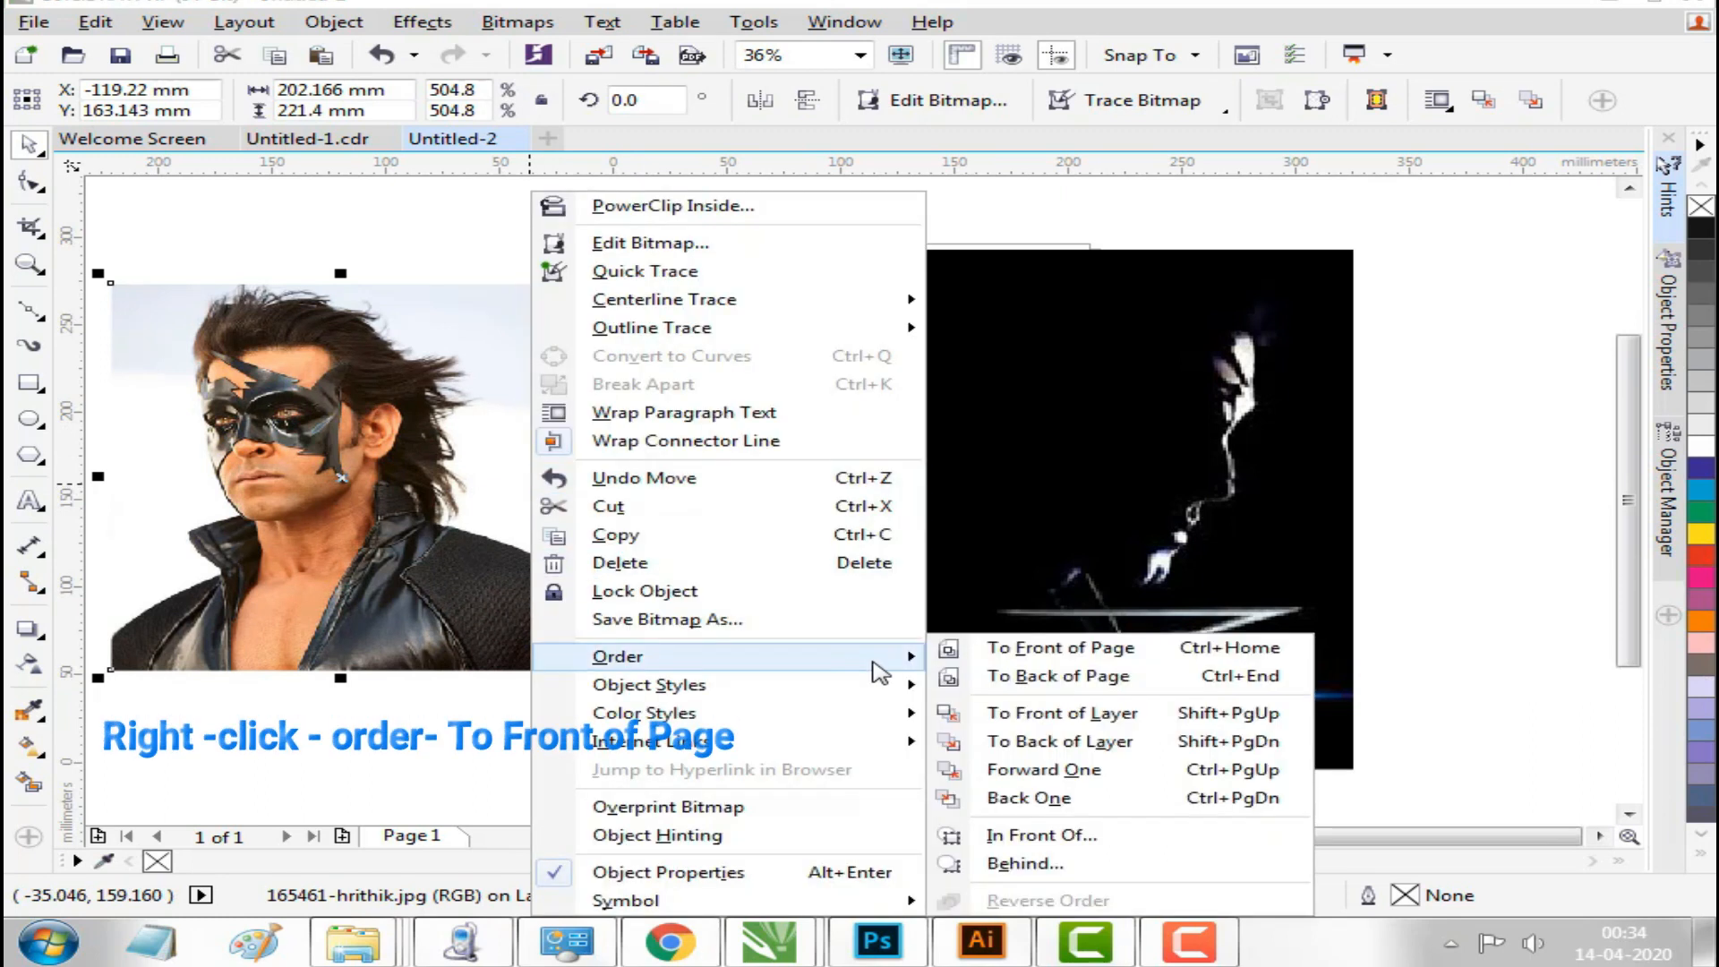
click(994, 656)
mouse_move(455, 534)
mouse_down()
mouse_move(594, 535)
mouse_move(480, 536)
mouse_up()
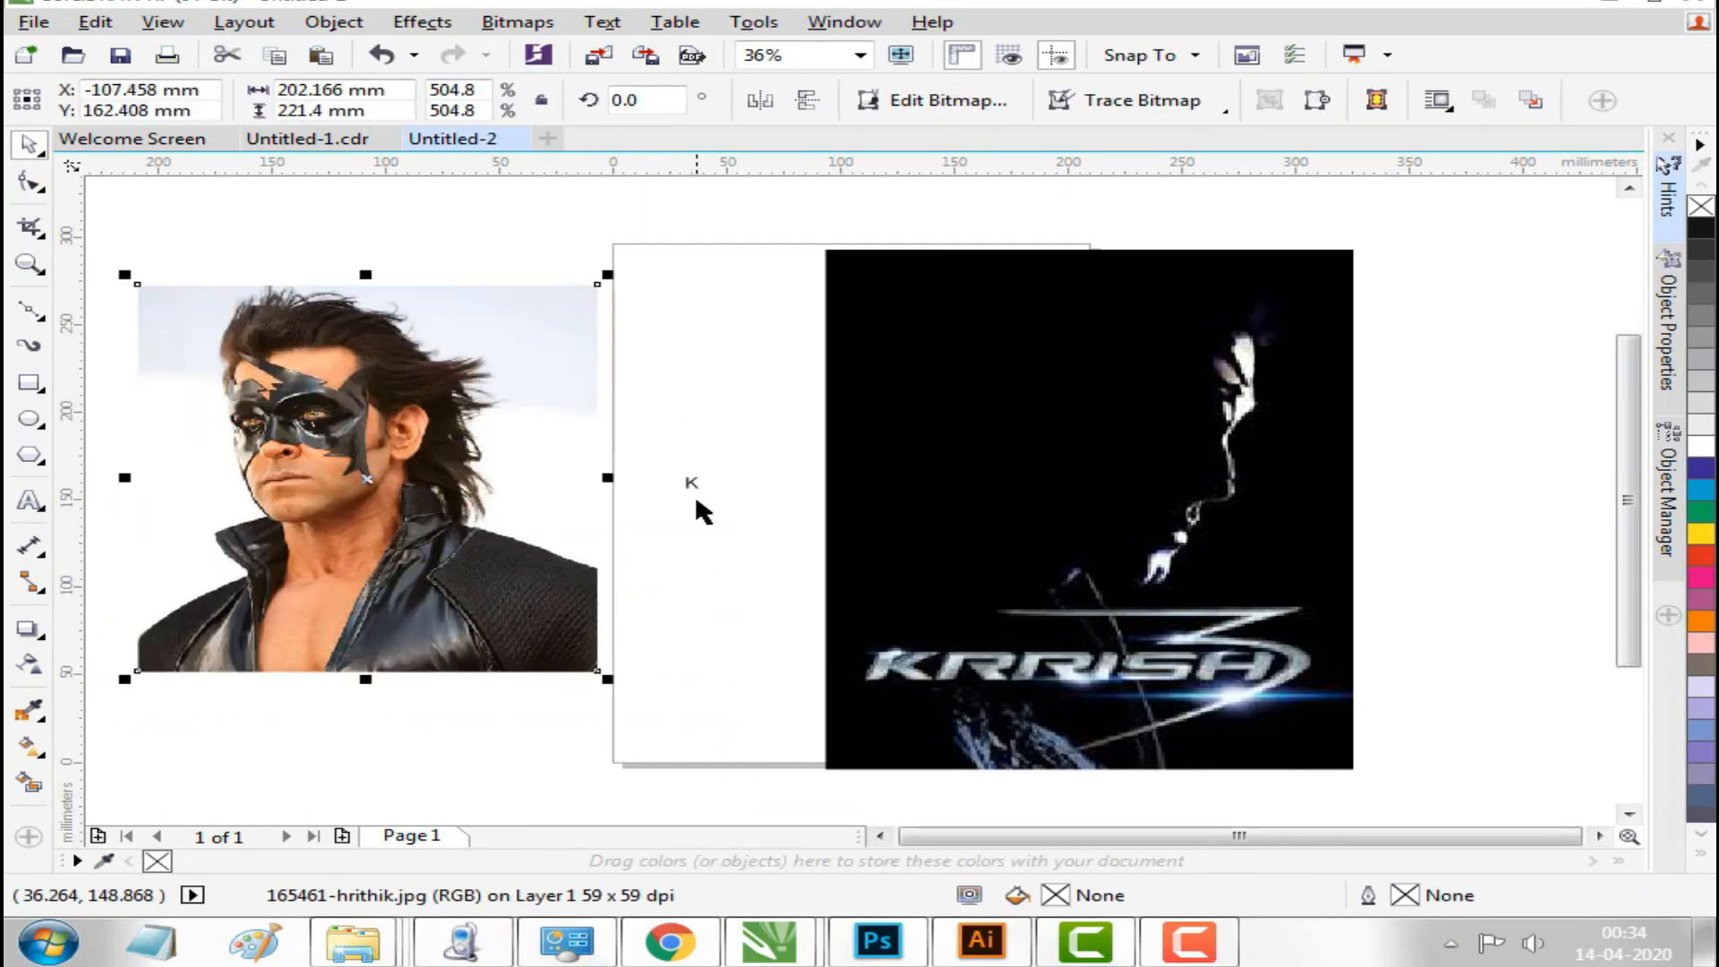
Enlarge the letter K and change its font to Astera.
click(693, 484)
drag(711, 500, 788, 568)
drag(639, 481, 685, 427)
click(1015, 102)
click(938, 162)
drag(831, 529, 890, 568)
Move the black Krrish poster off the page, then enlarge the K to about 187 mm tall and position it on the page.
drag(647, 420, 634, 325)
drag(998, 341, 1335, 340)
drag(686, 313, 939, 499)
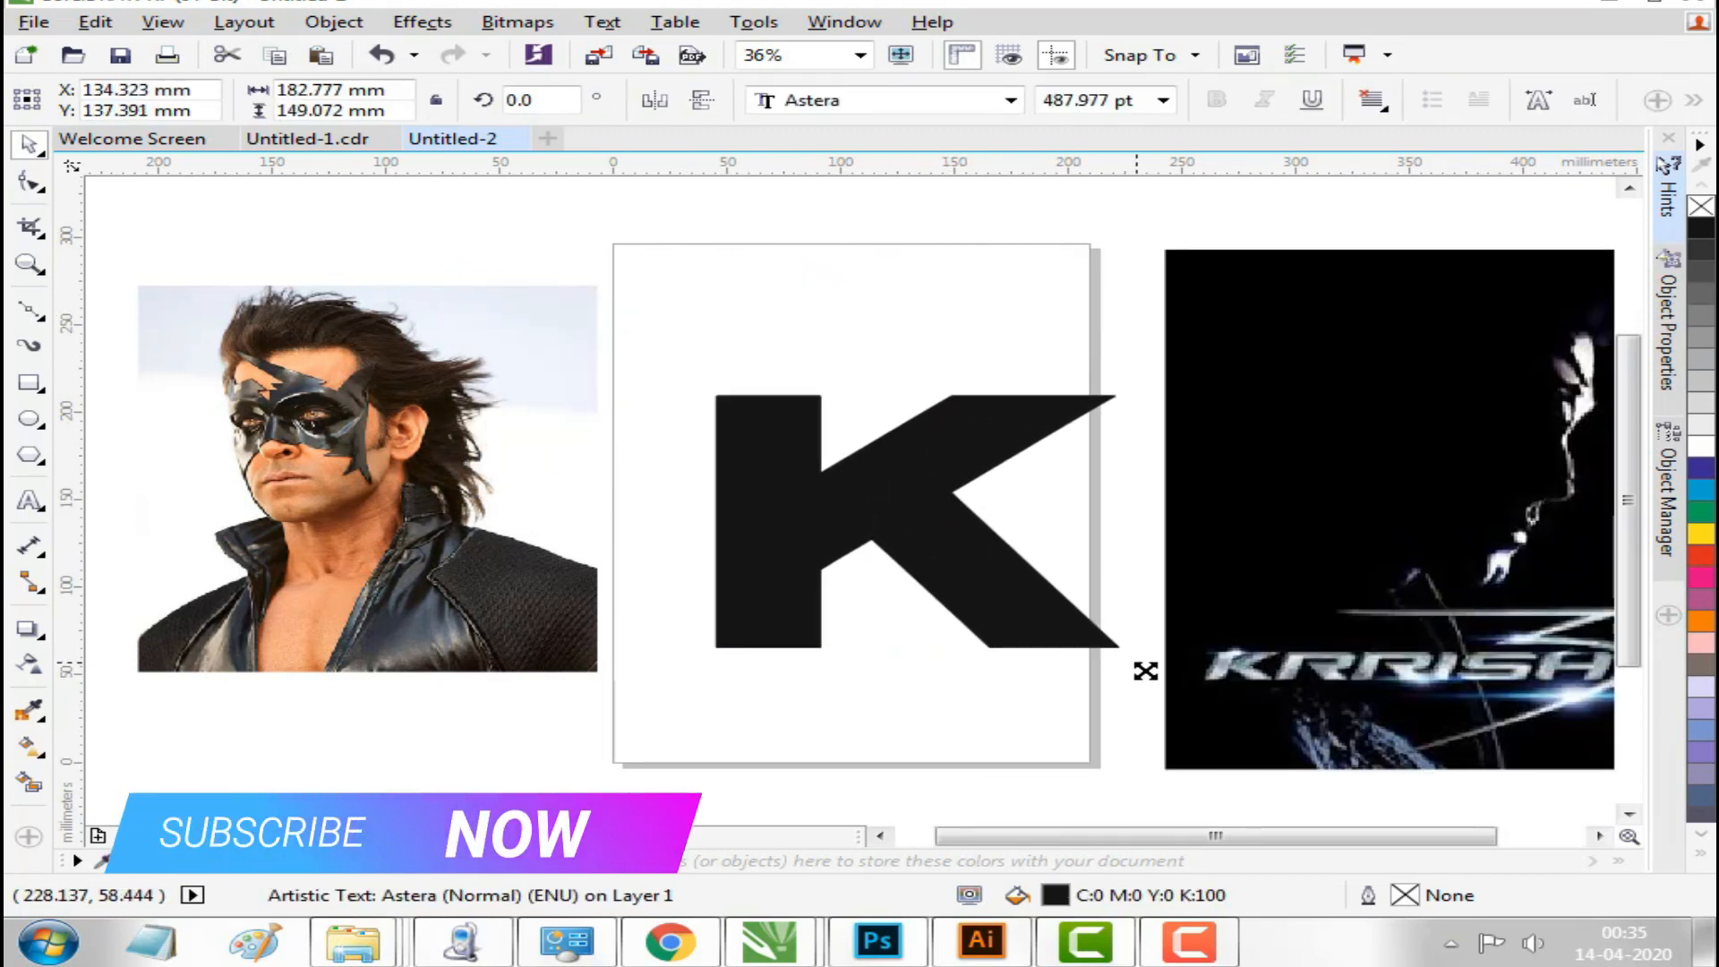
drag(1132, 661, 1191, 694)
drag(791, 531, 752, 472)
Move the photo over the K, enlarge it to about 245 by 268 mm, and shift the black poster farther from the page.
drag(413, 489, 859, 440)
drag(609, 656, 571, 698)
drag(713, 512, 738, 512)
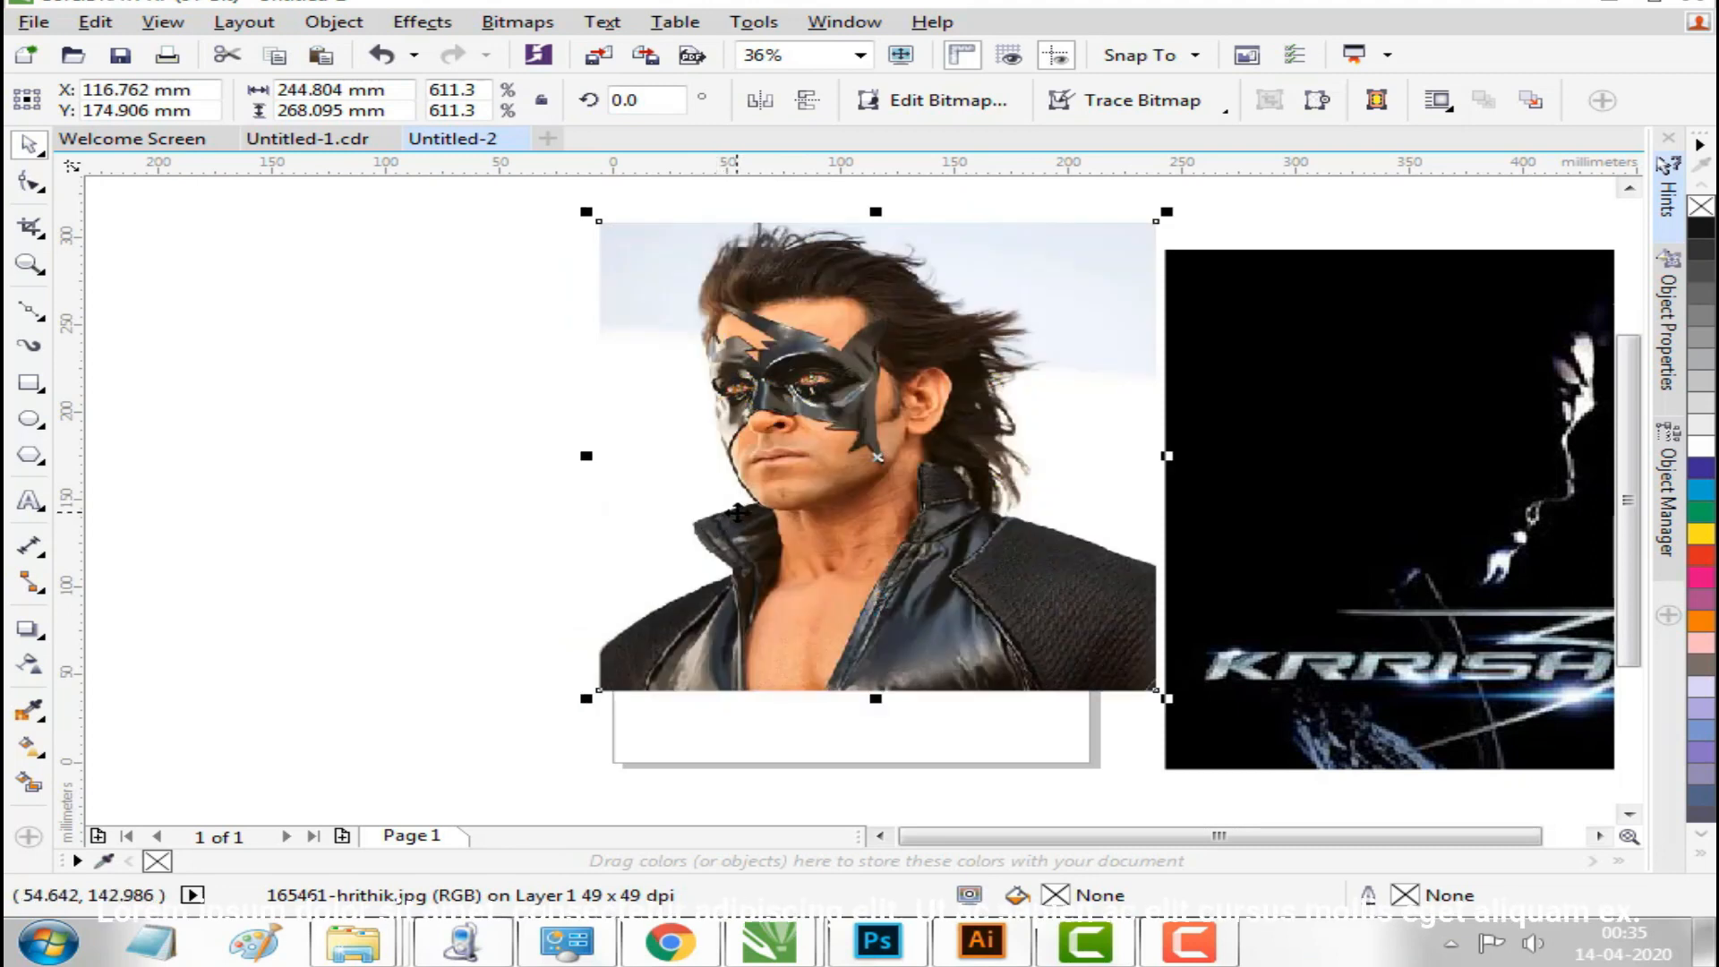
drag(1319, 460, 1477, 460)
Apply uniform transparency to the photo with the Transparency tool so the K shows through.
click(642, 583)
click(29, 664)
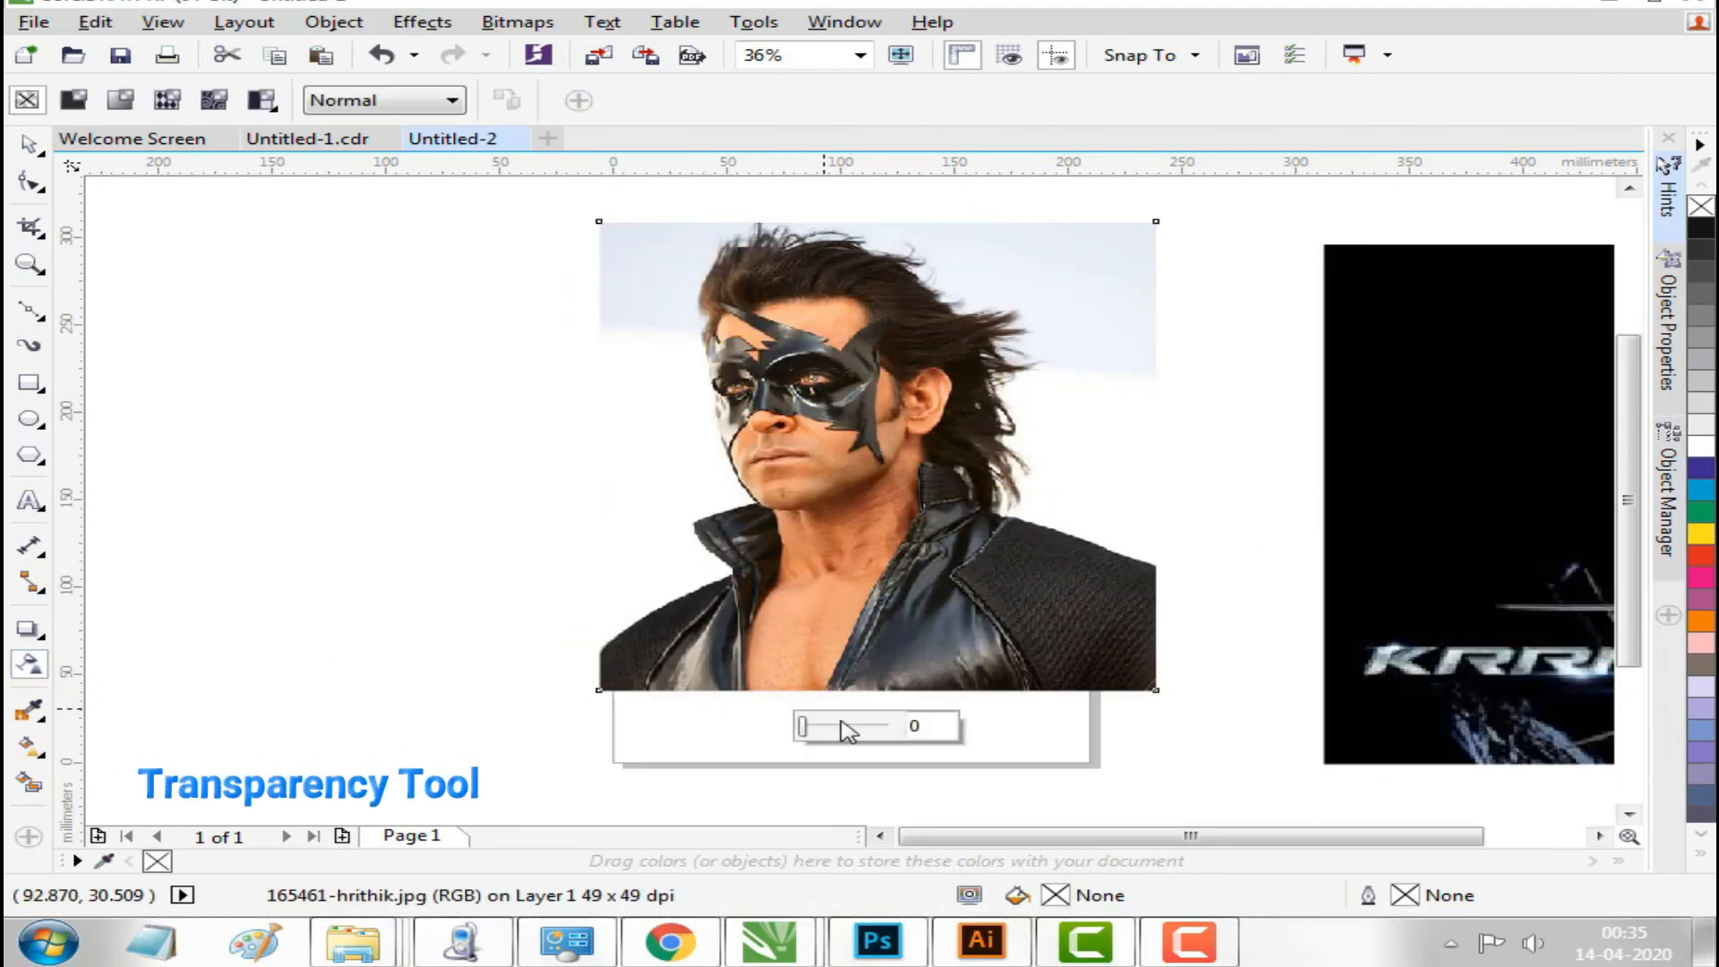
mouse_move(855, 739)
mouse_down()
mouse_move(878, 742)
mouse_move(843, 737)
mouse_up()
Widen the transparent photo to about 352 mm and align the face over the K's vertical stem.
click(30, 144)
drag(685, 419, 631, 439)
drag(752, 446, 755, 491)
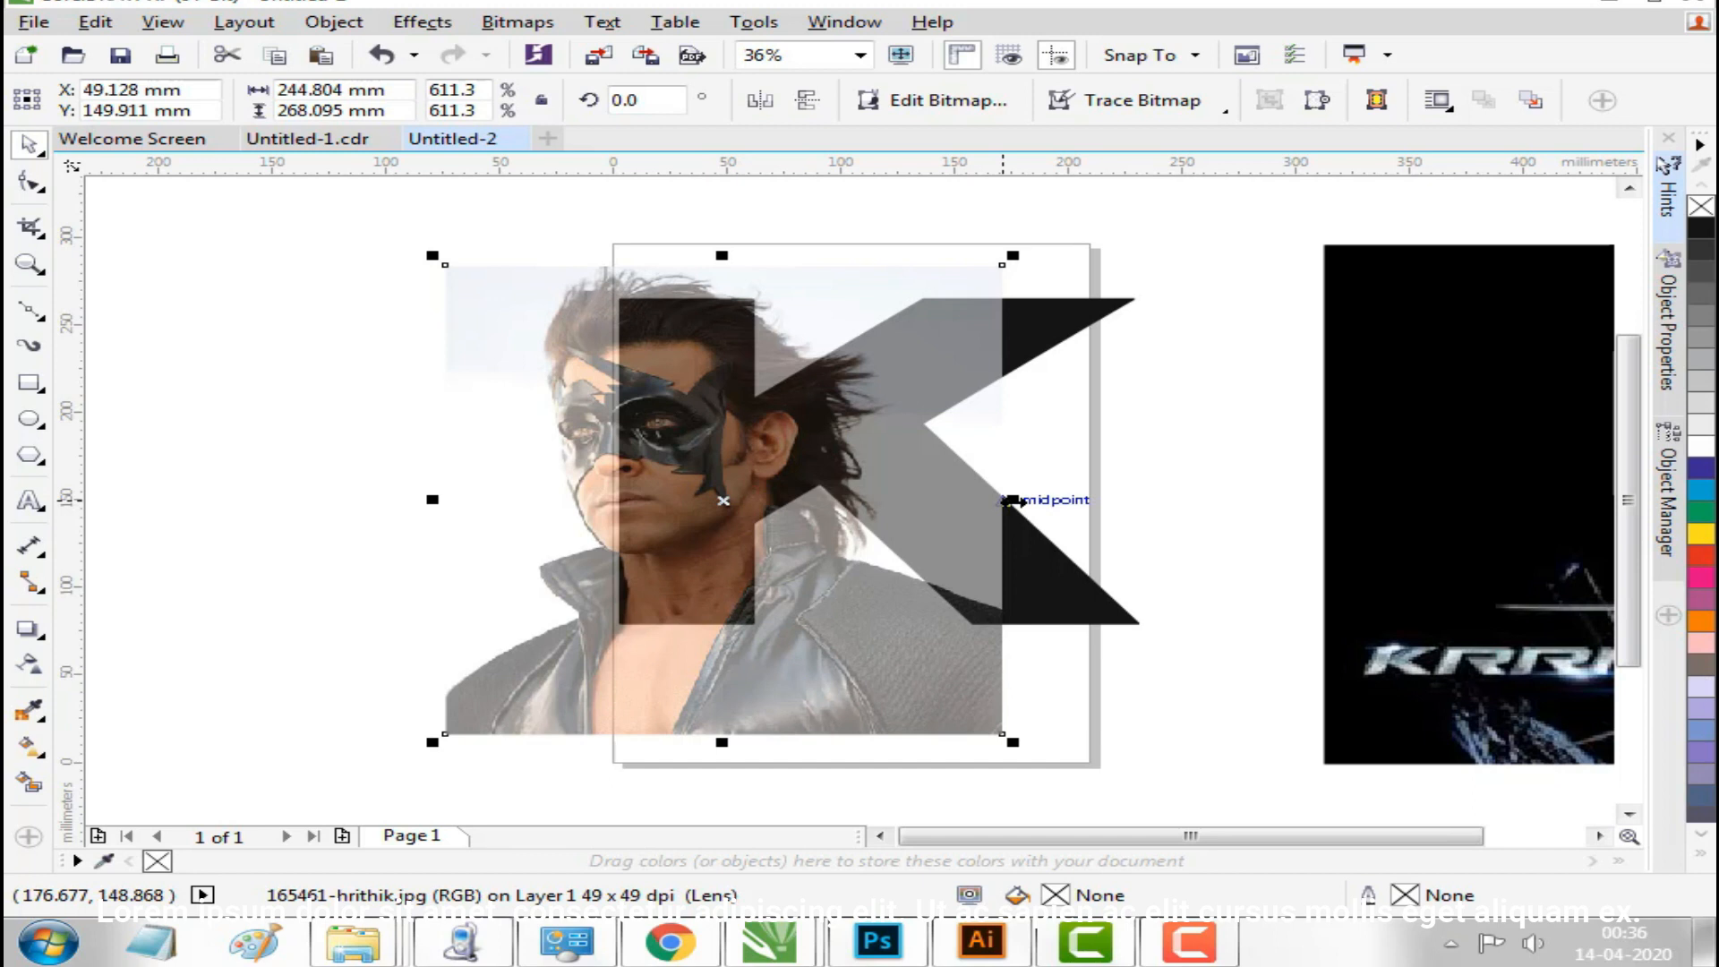
drag(1013, 499, 1137, 500)
drag(892, 514, 922, 535)
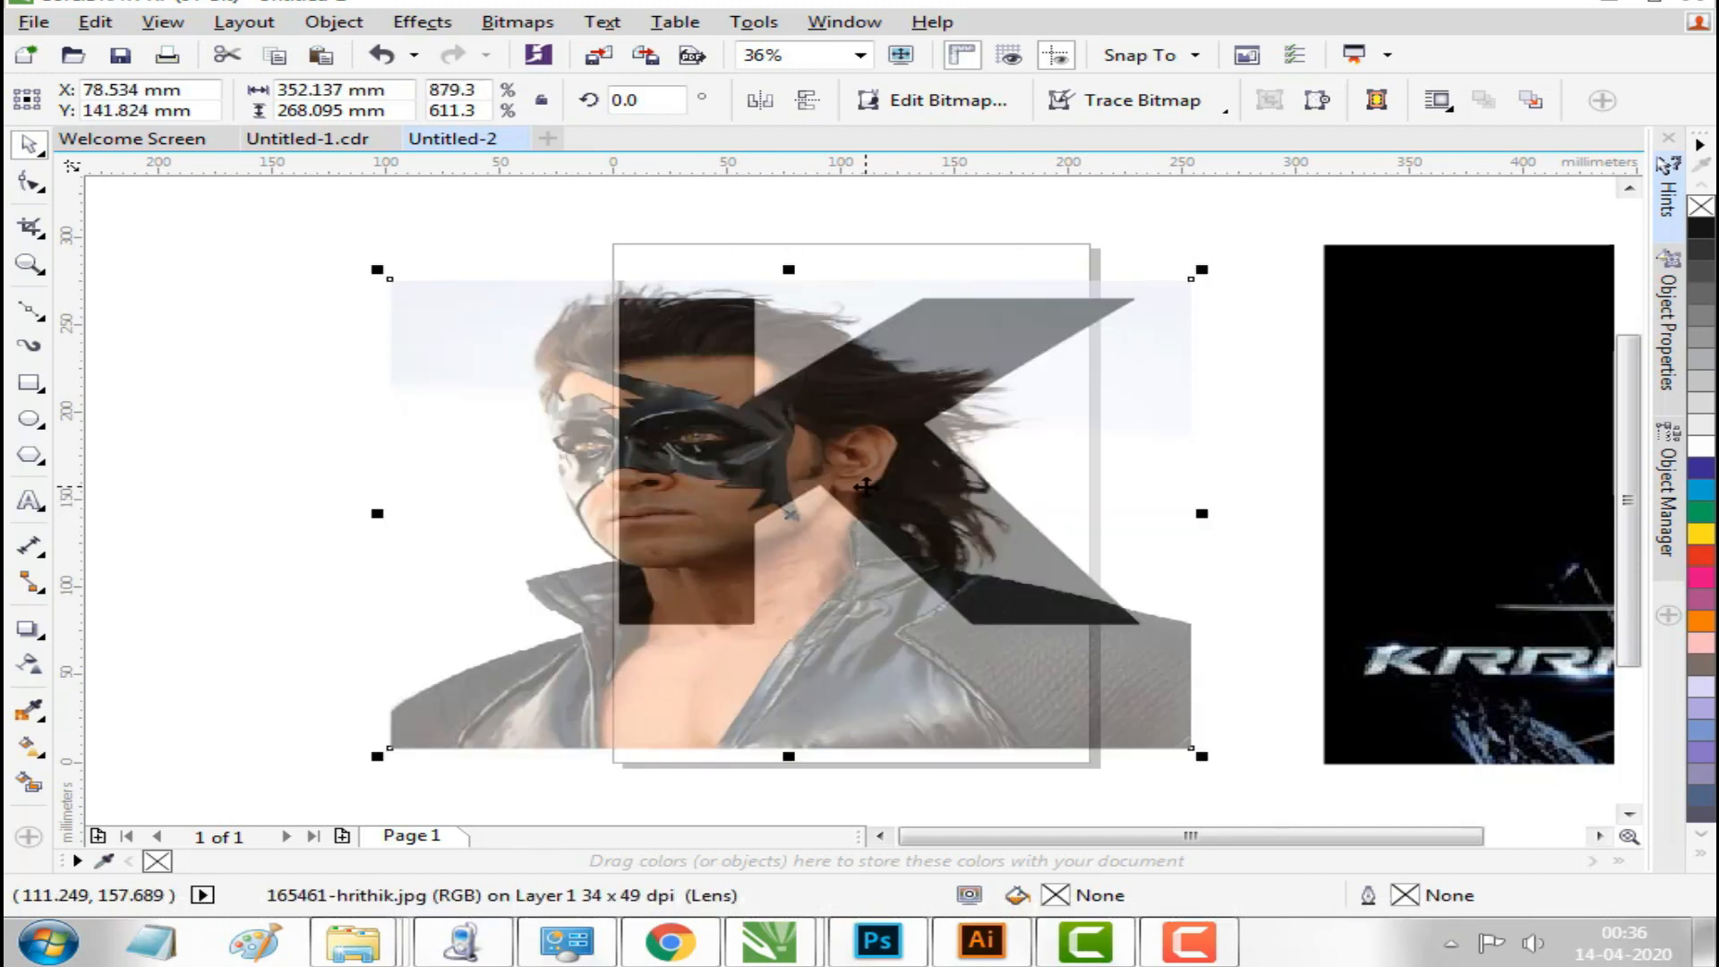
Trace the outer hair edge with the Bézier tool, from the top of the K's stem around to the forehead.
click(43, 313)
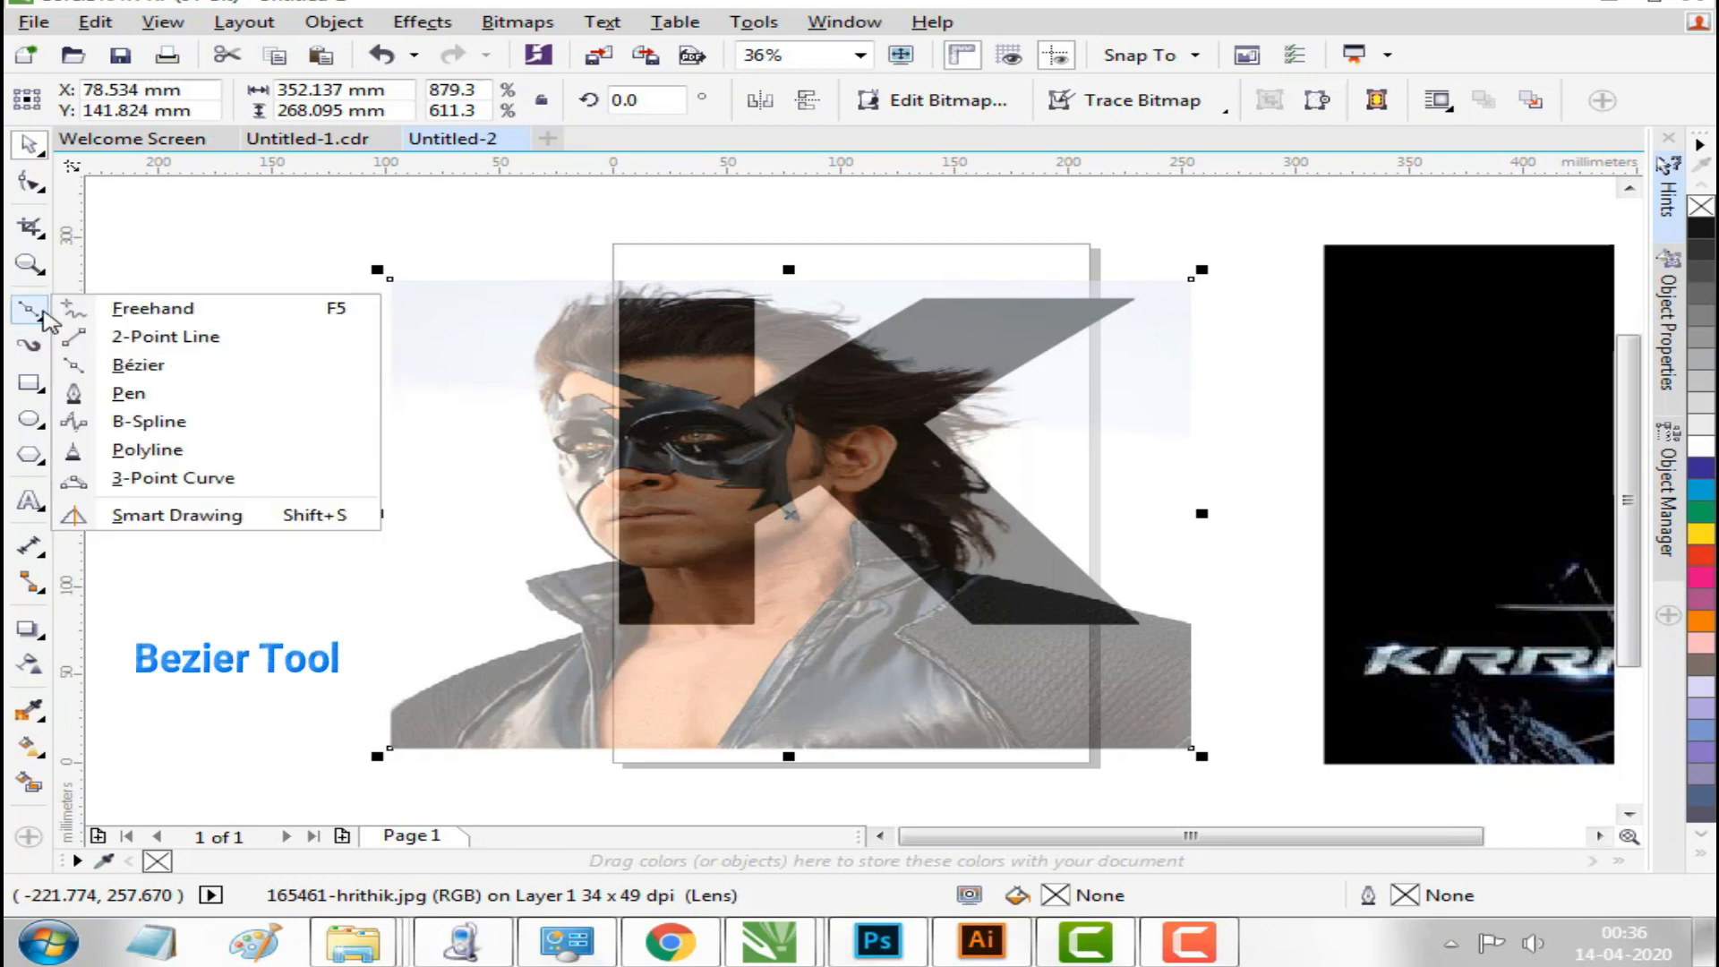
click(144, 366)
scroll(624, 333, up, 4)
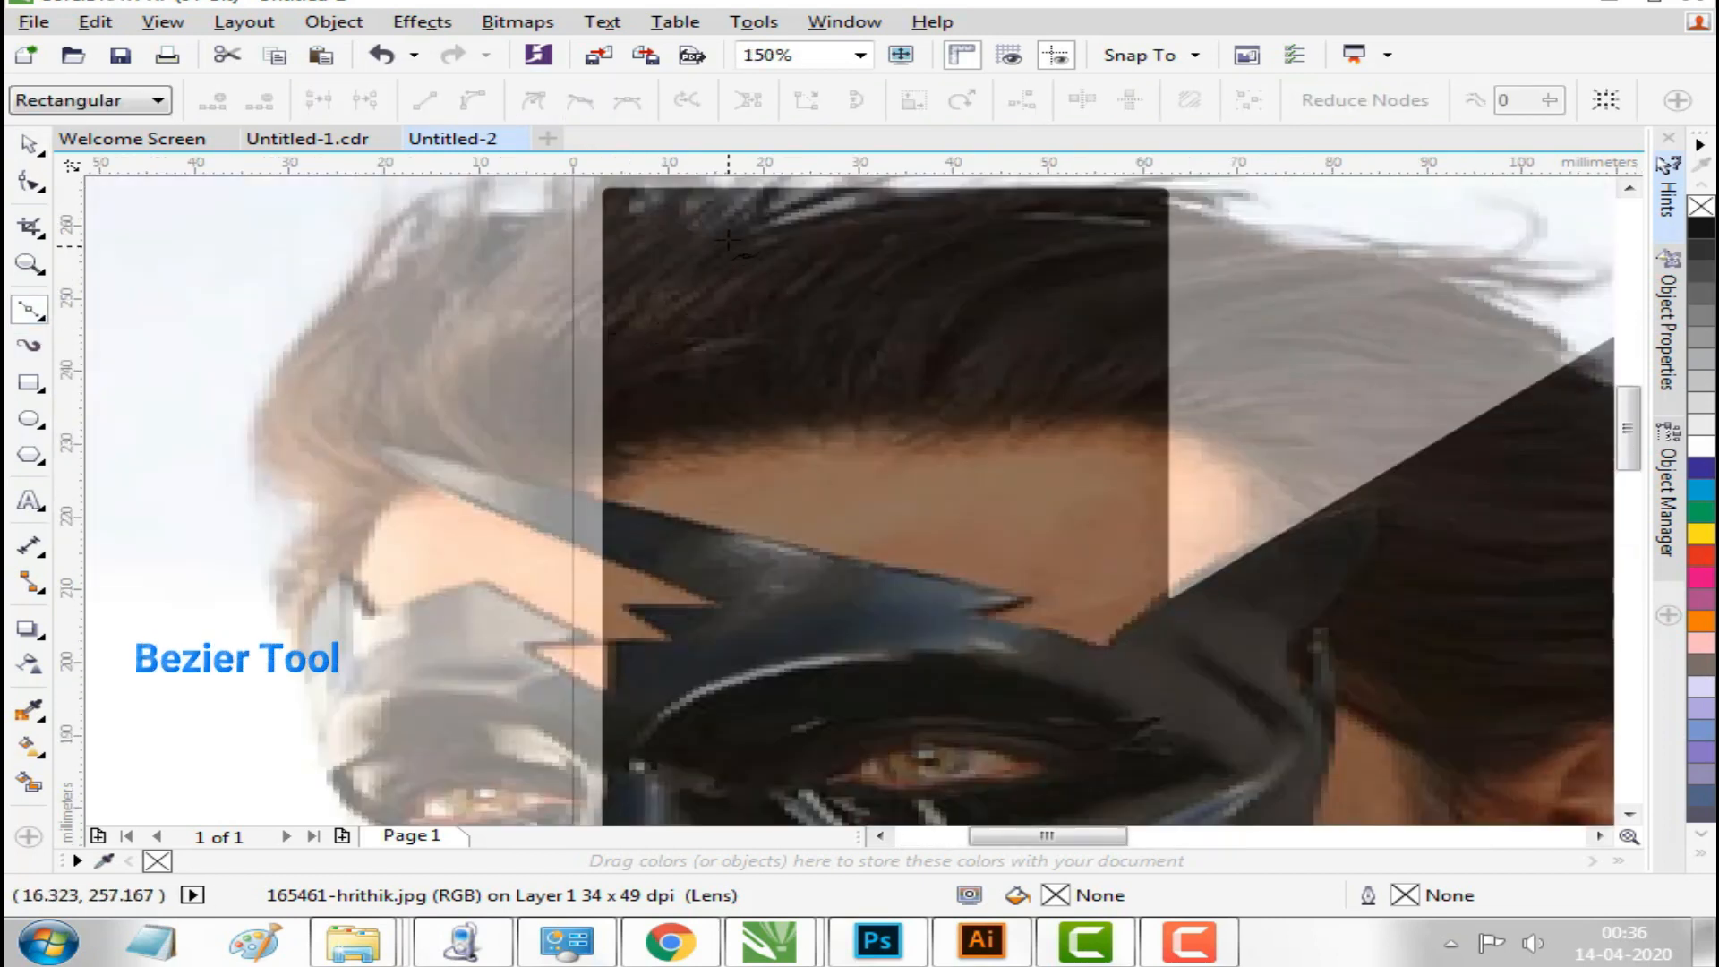
click(732, 206)
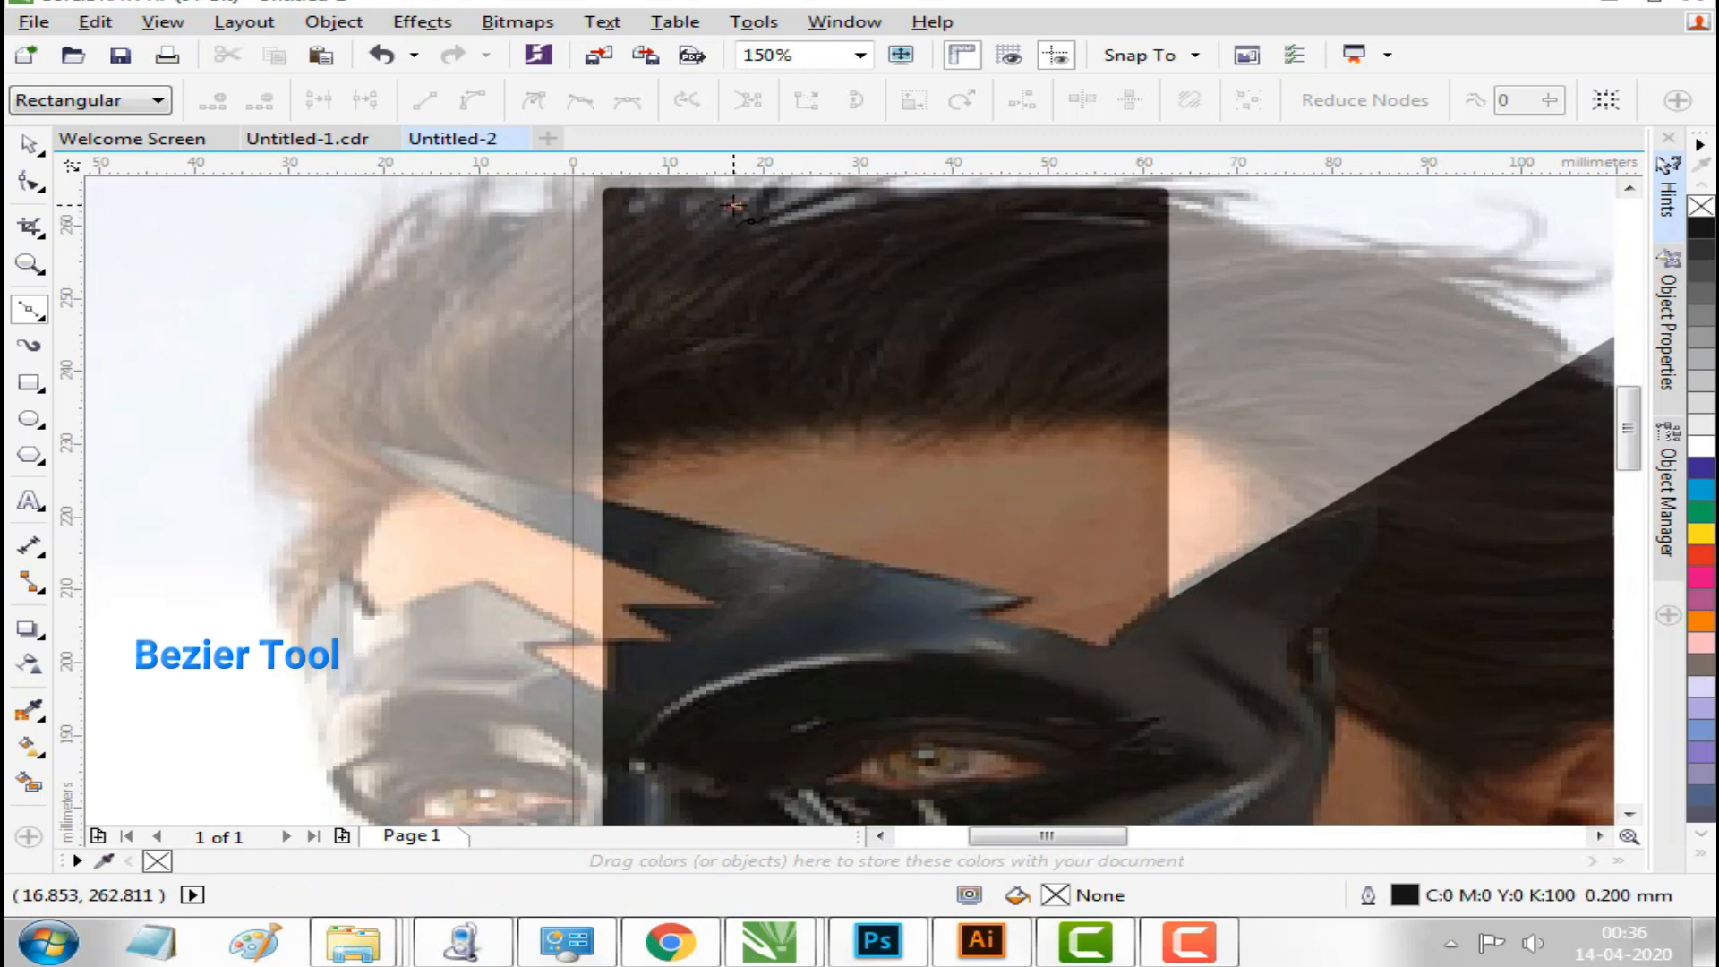
click(580, 215)
click(427, 227)
click(346, 289)
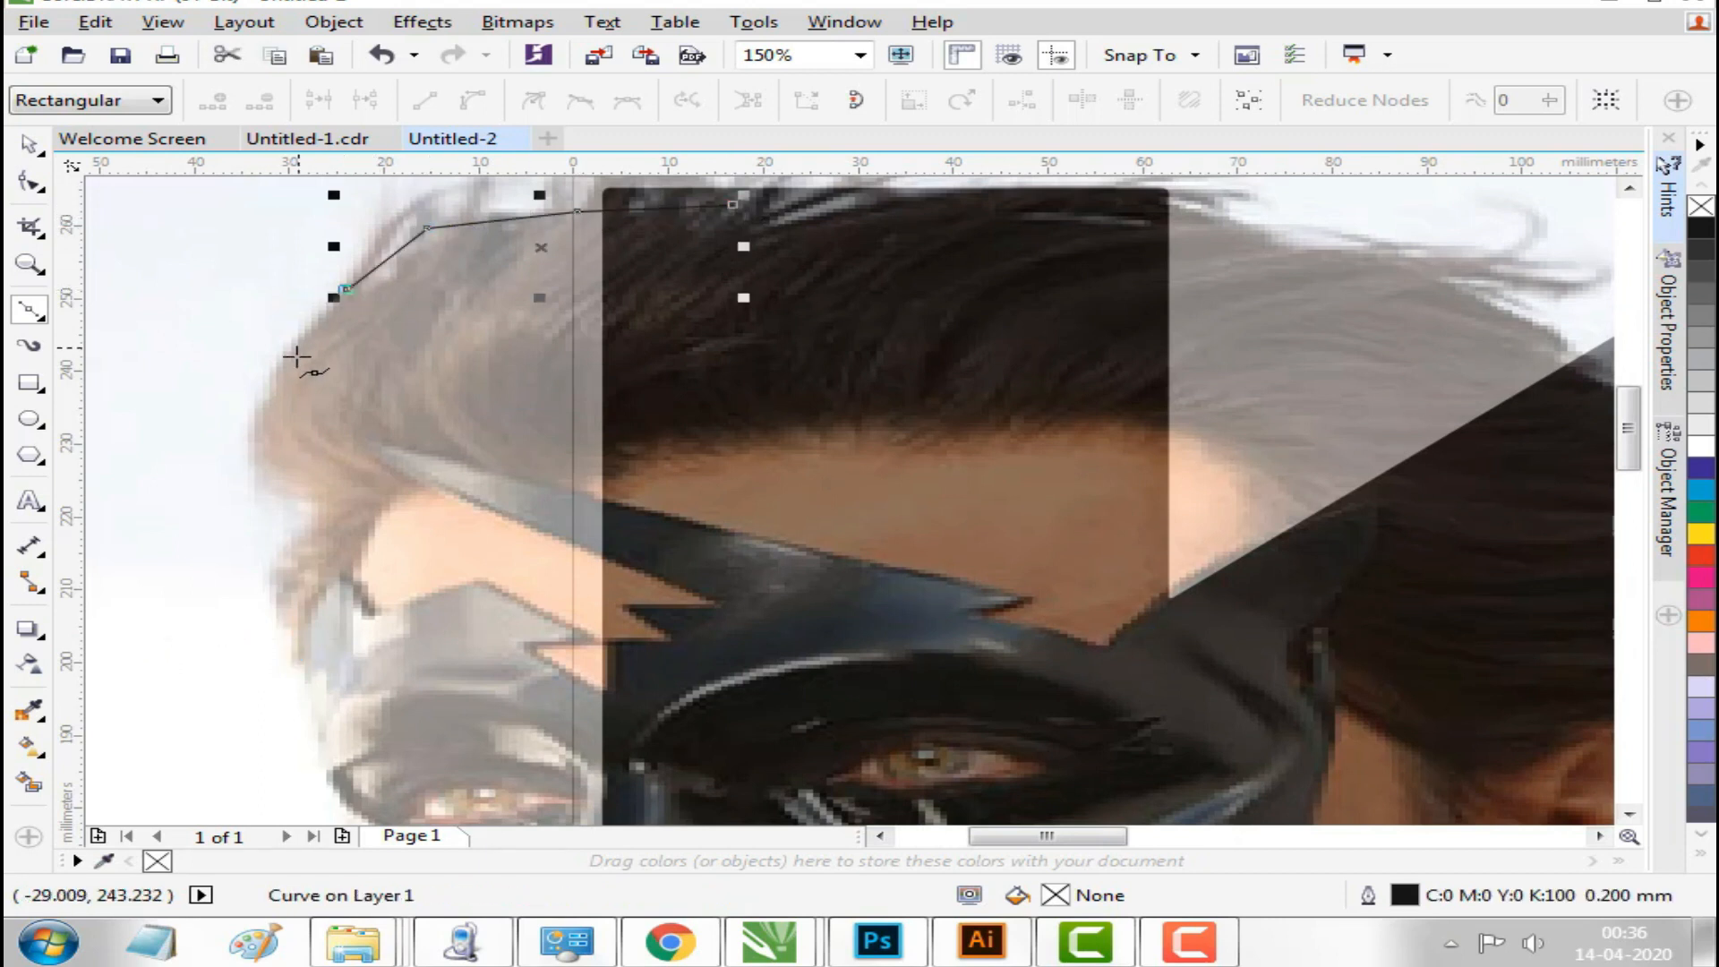
mouse_move(252, 452)
mouse_down()
mouse_move(262, 525)
mouse_move(330, 524)
mouse_move(308, 513)
mouse_up()
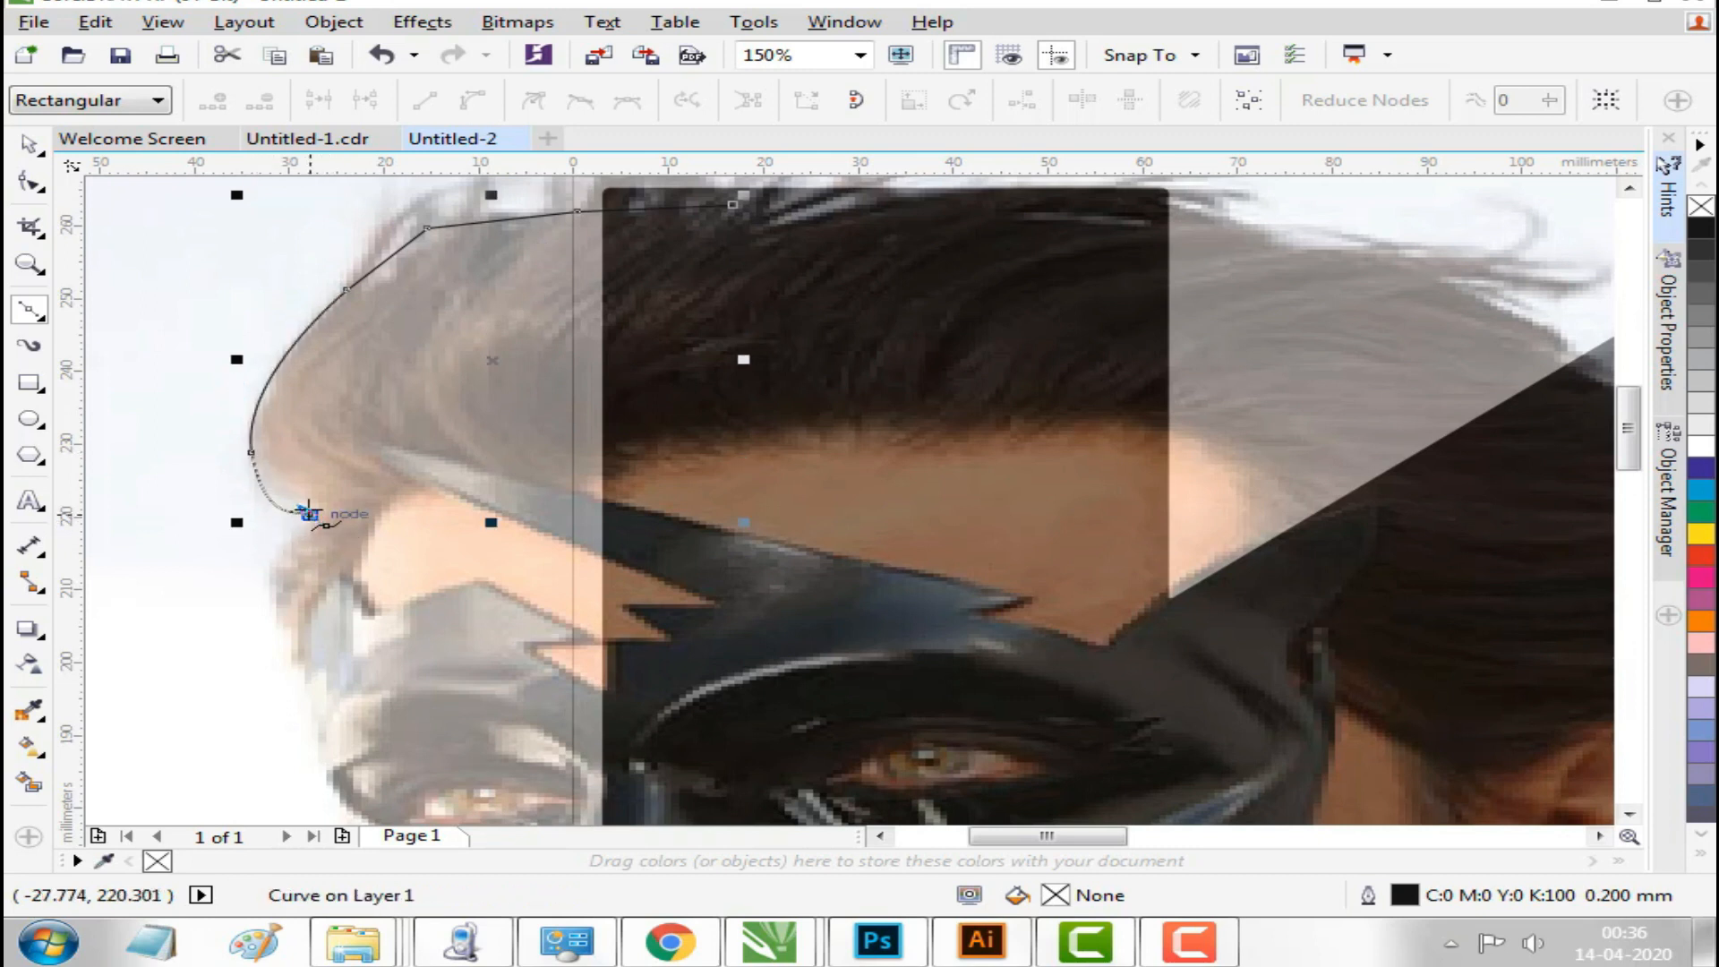
Continue the Bézier outline along the forehead, mask, cheek and jaw, ending at the chin inside the K's stem.
scroll(362, 562, down, 3)
drag(284, 385, 348, 483)
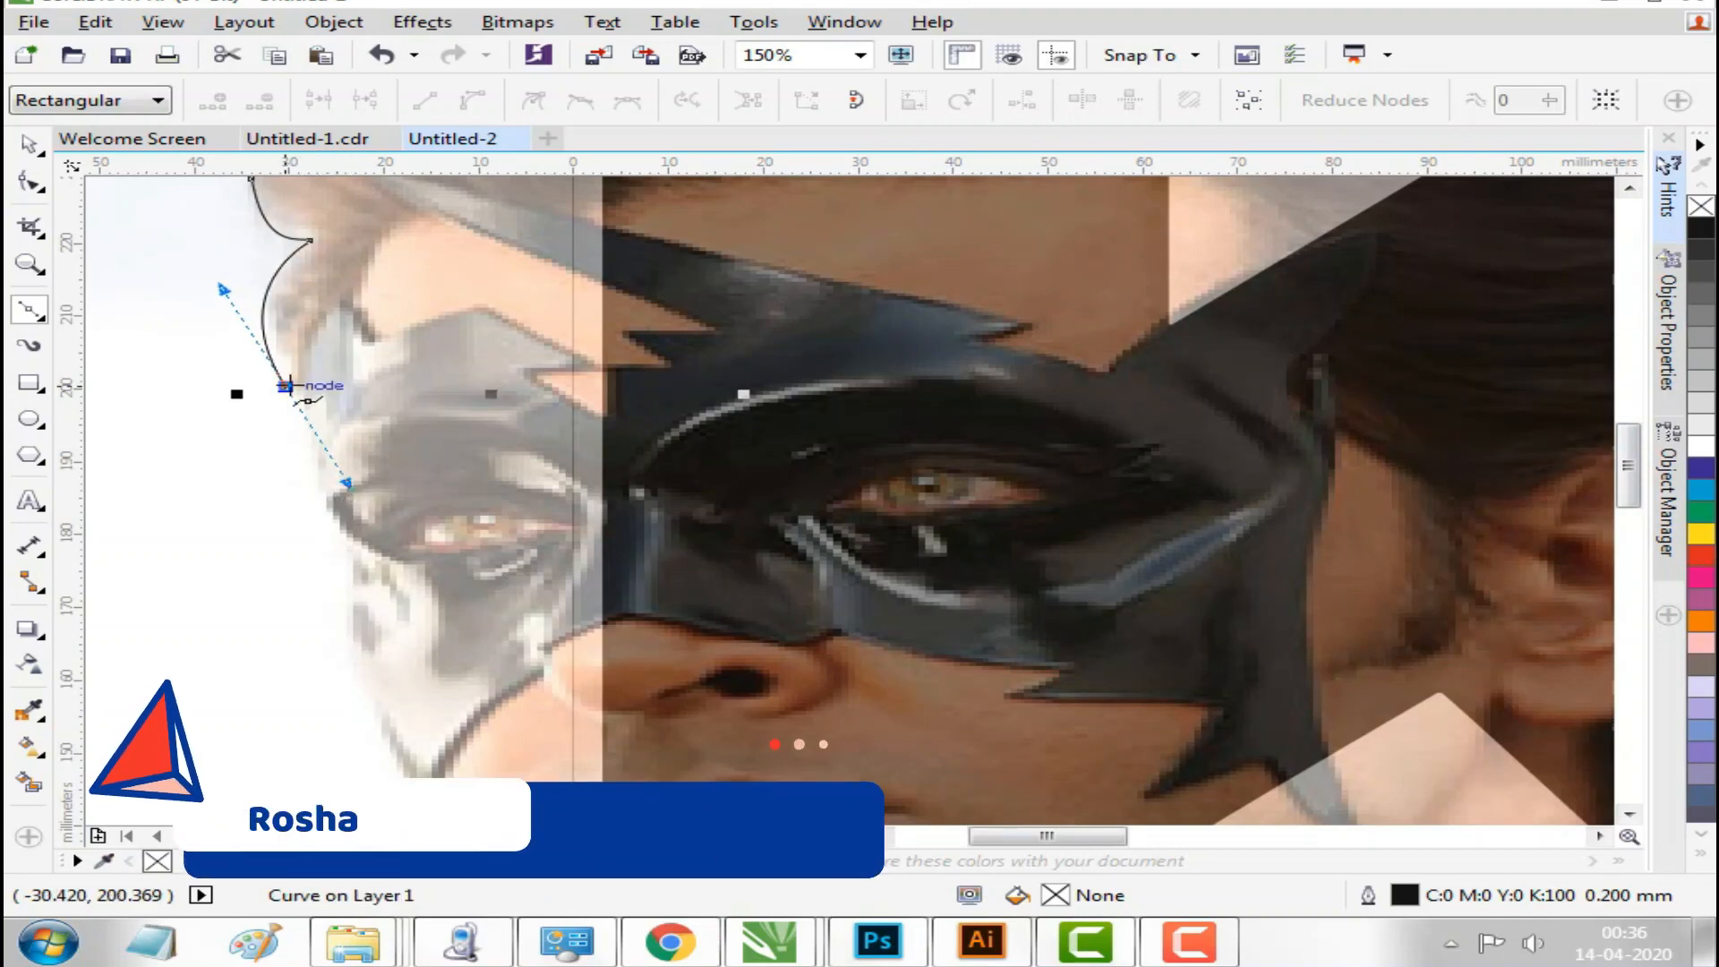
drag(343, 585, 363, 681)
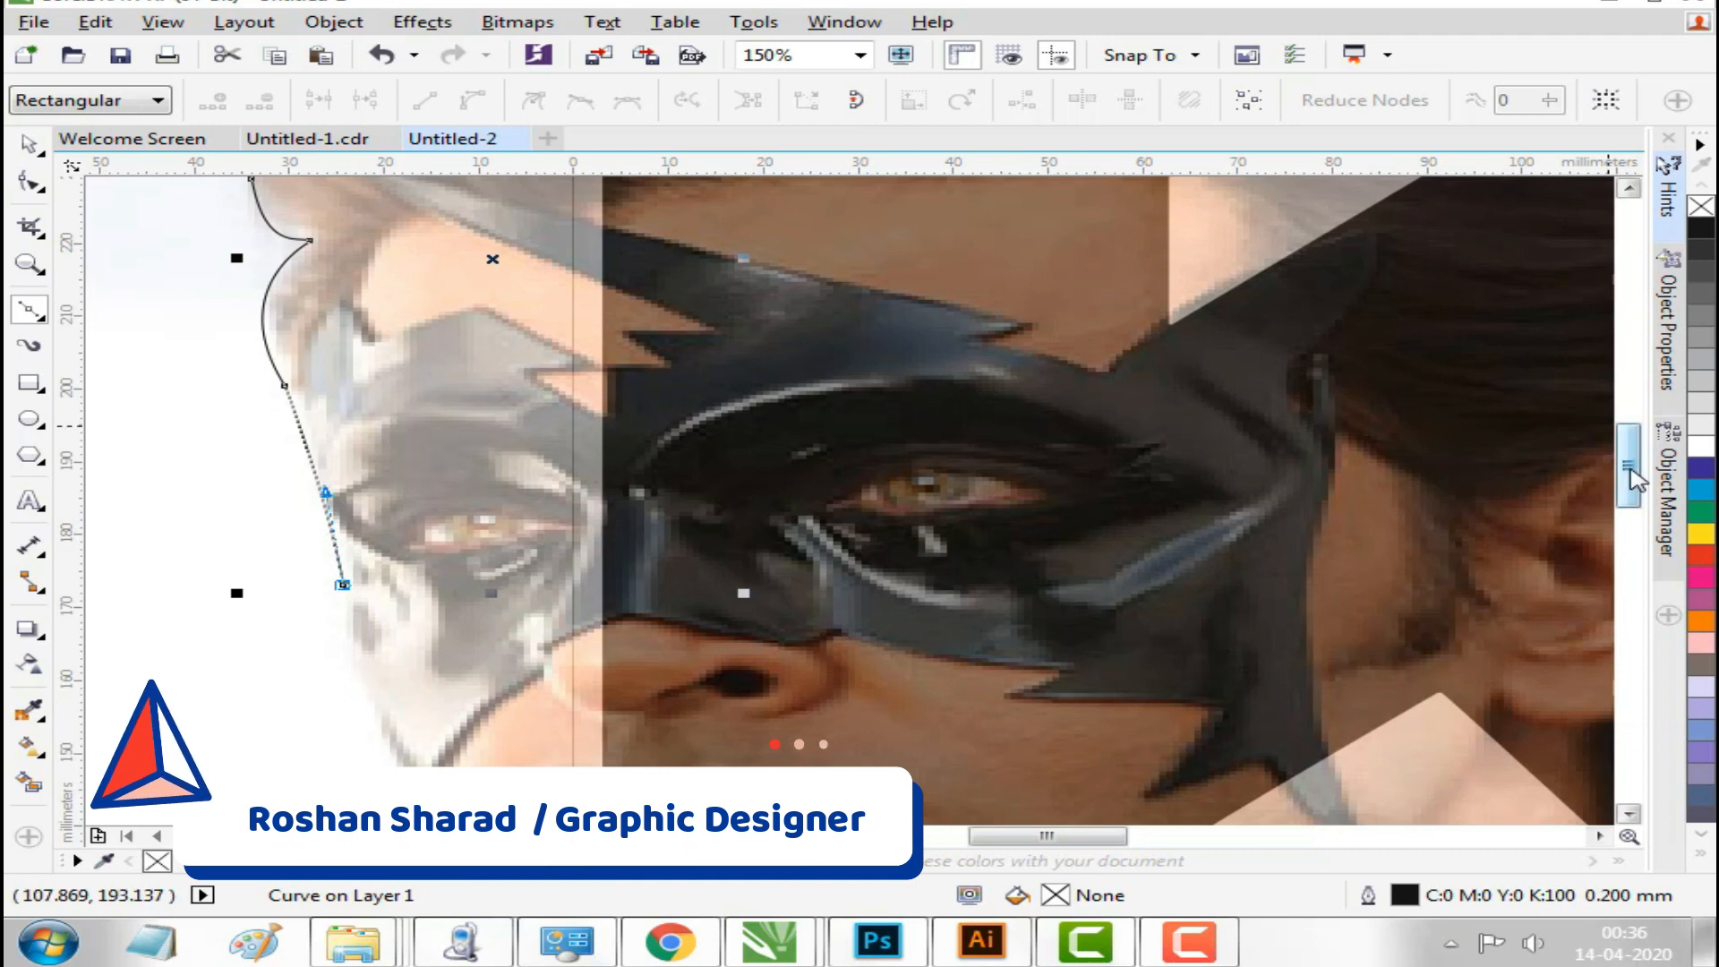
scroll(1594, 653, down, 5)
scroll(377, 479, up, 2)
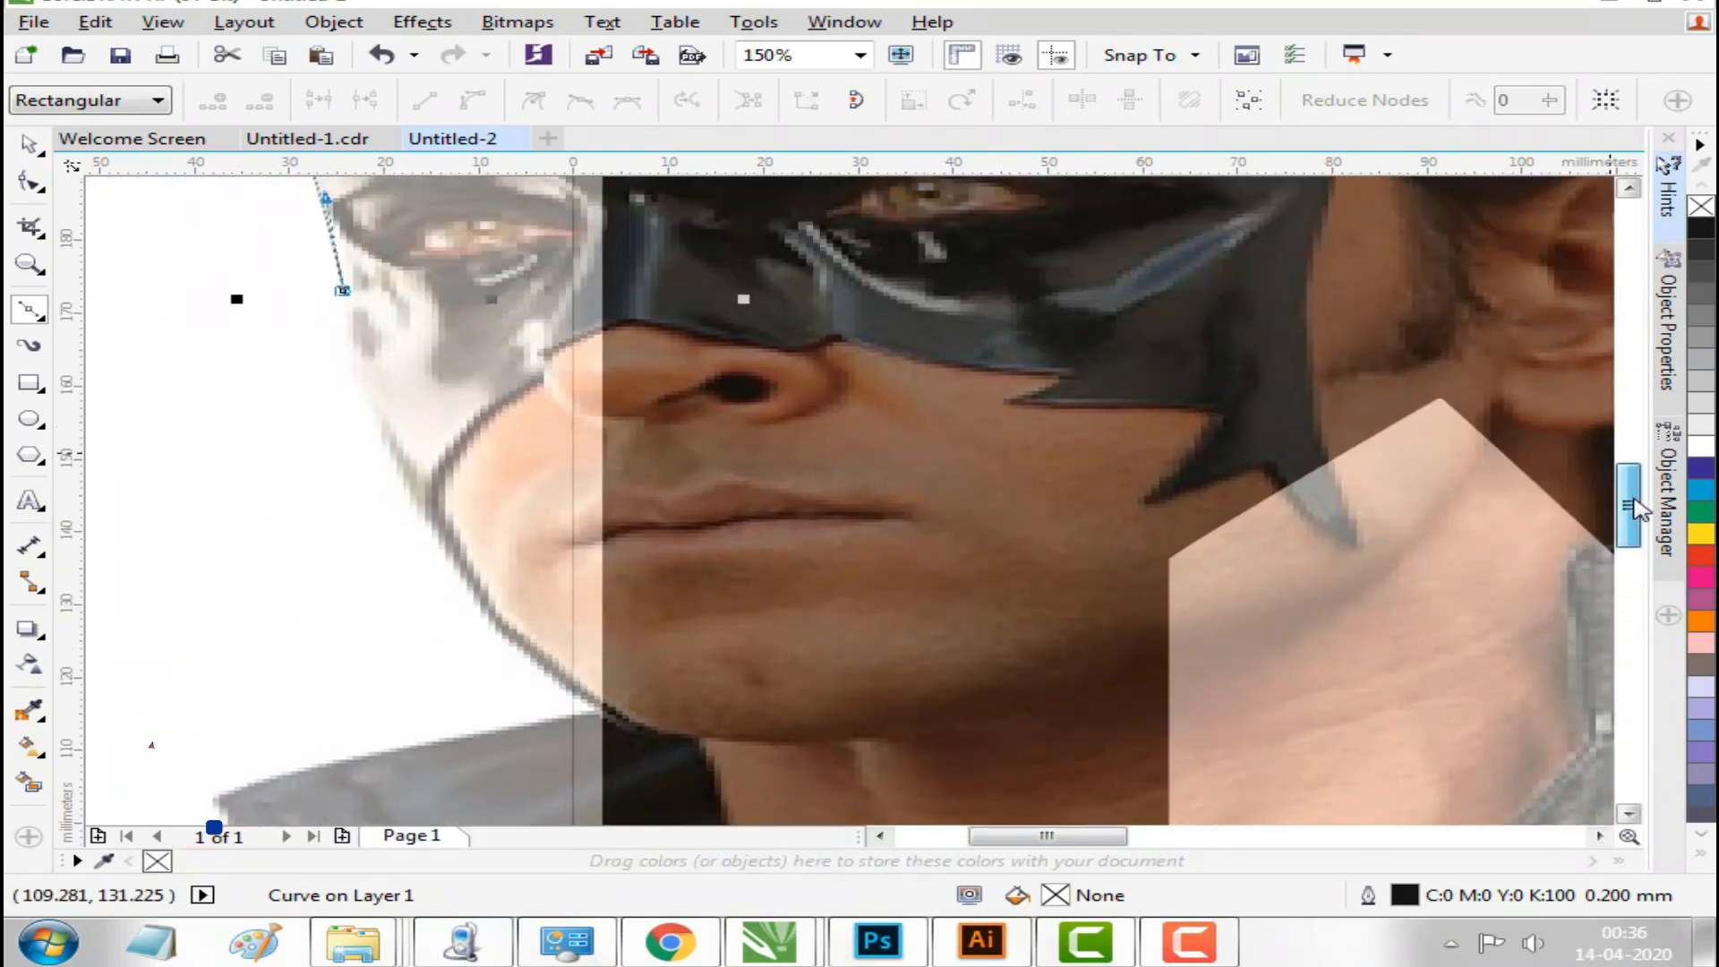
drag(390, 472, 451, 583)
drag(566, 689, 654, 749)
click(659, 743)
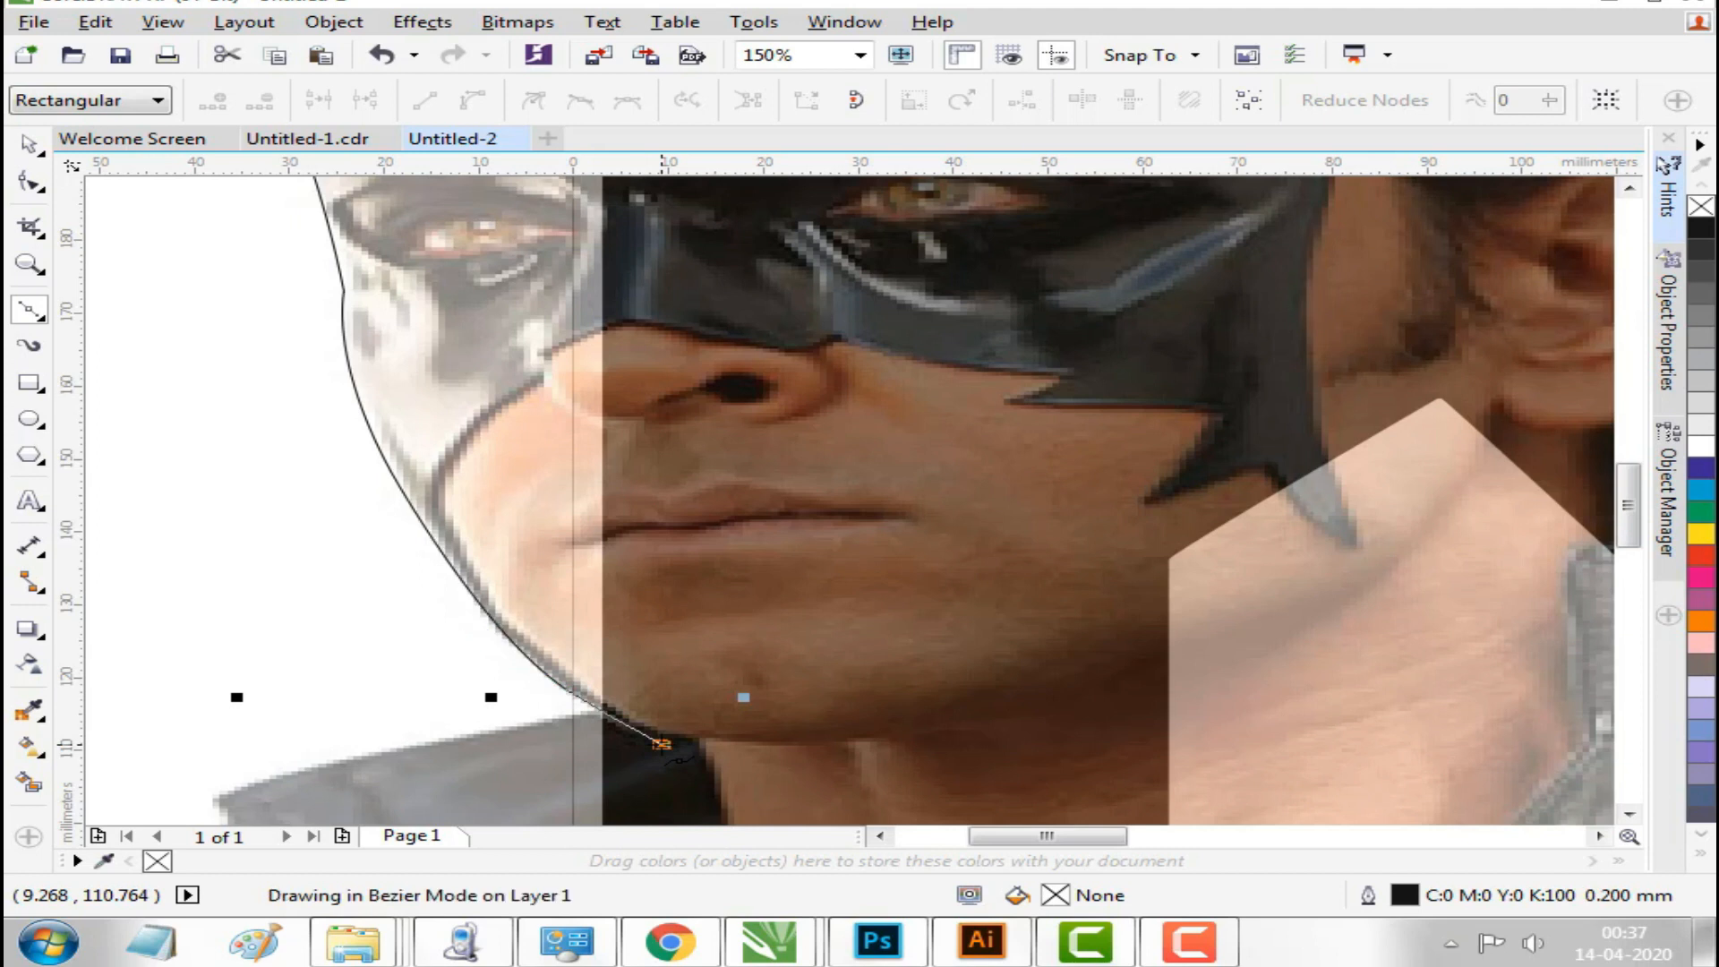
Close the face outline by running it up through the K's stem to its starting node in the hair.
drag(1629, 506, 1637, 421)
click(756, 529)
scroll(743, 369, up, 2)
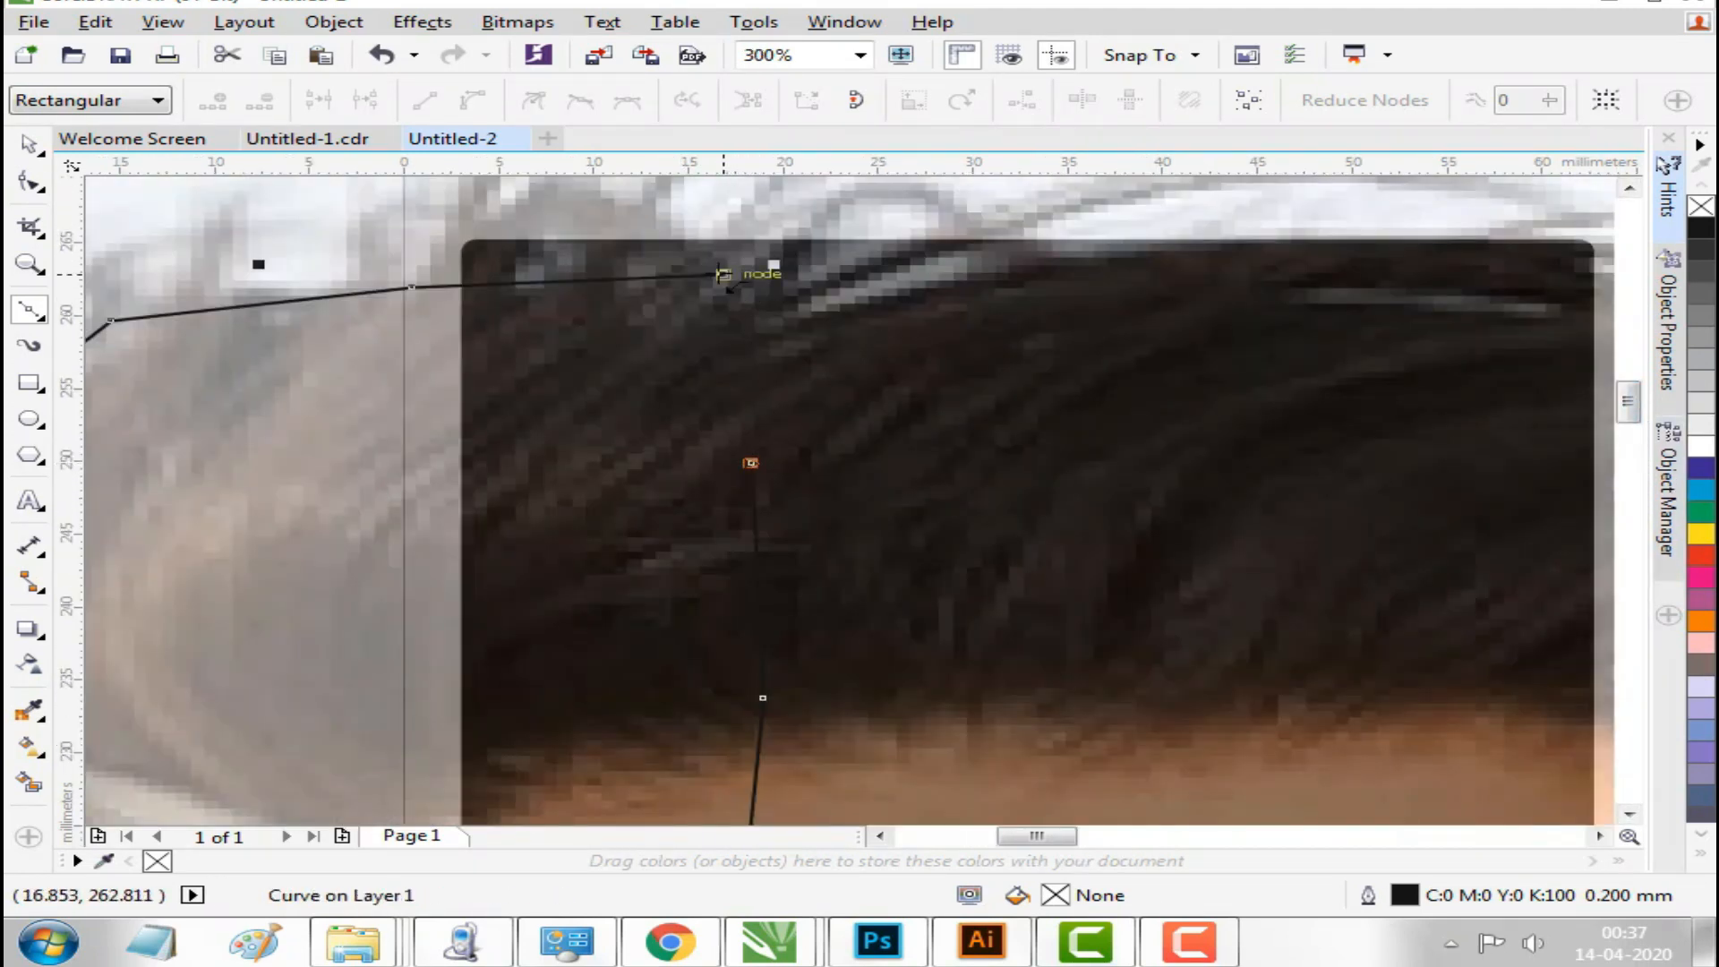
scroll(774, 298, down, 6)
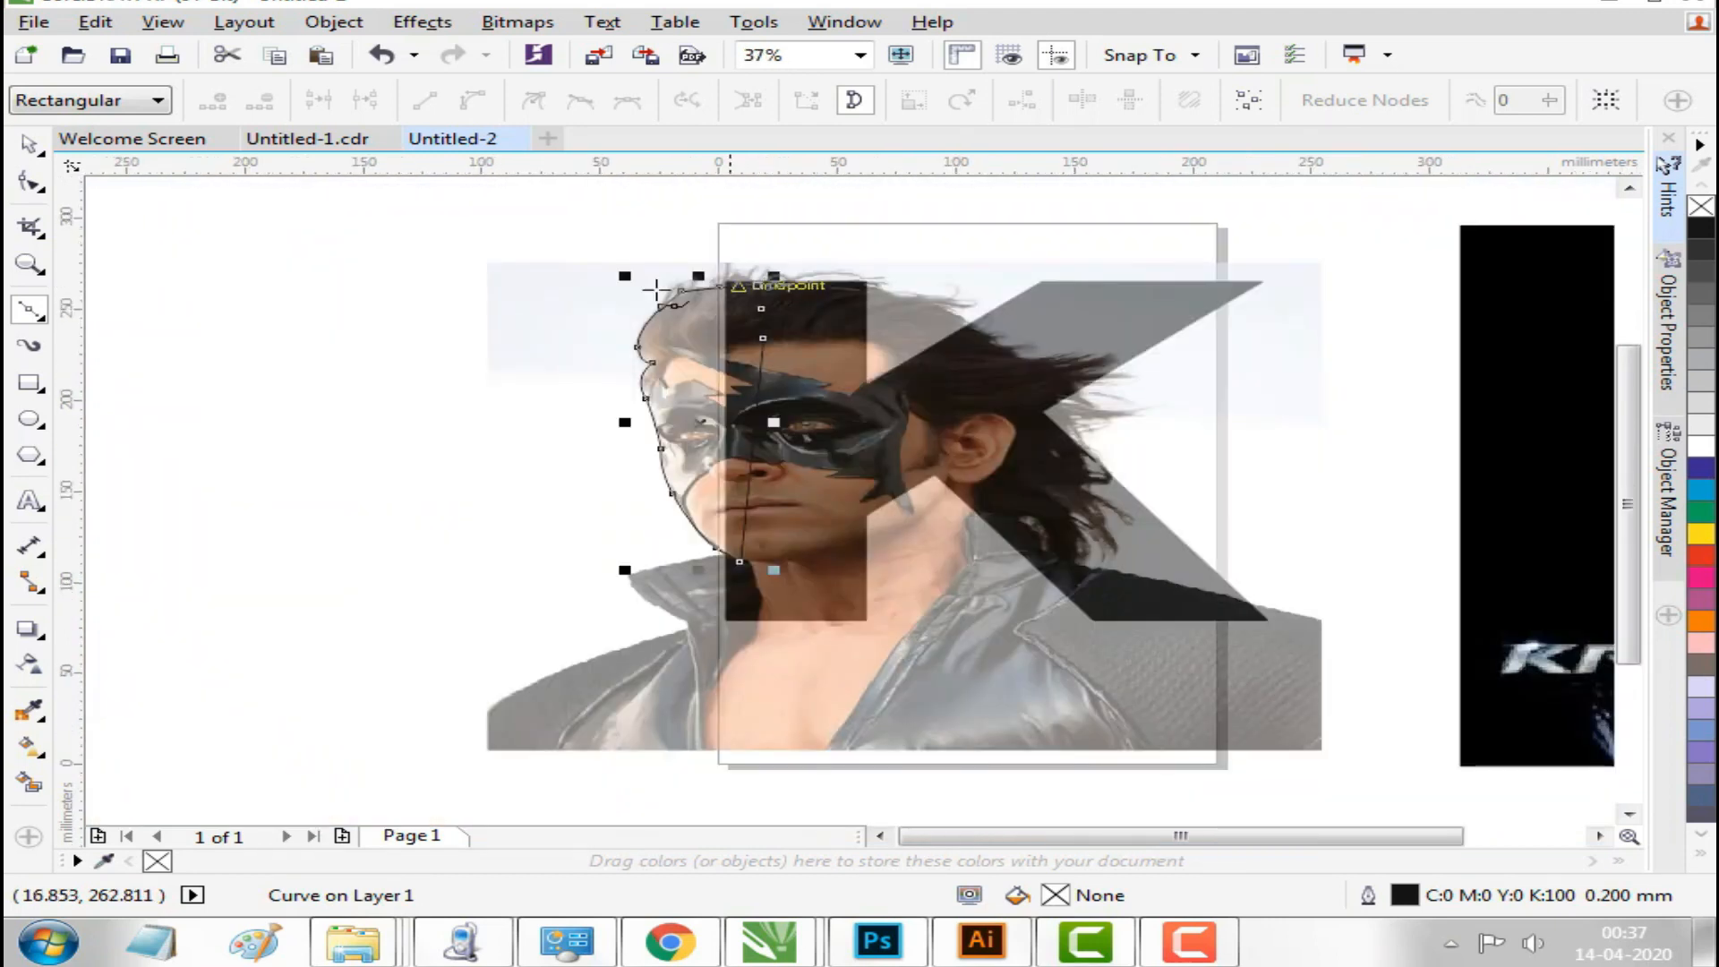
Select the traced face outline together with the K and weld them into one shape.
click(28, 148)
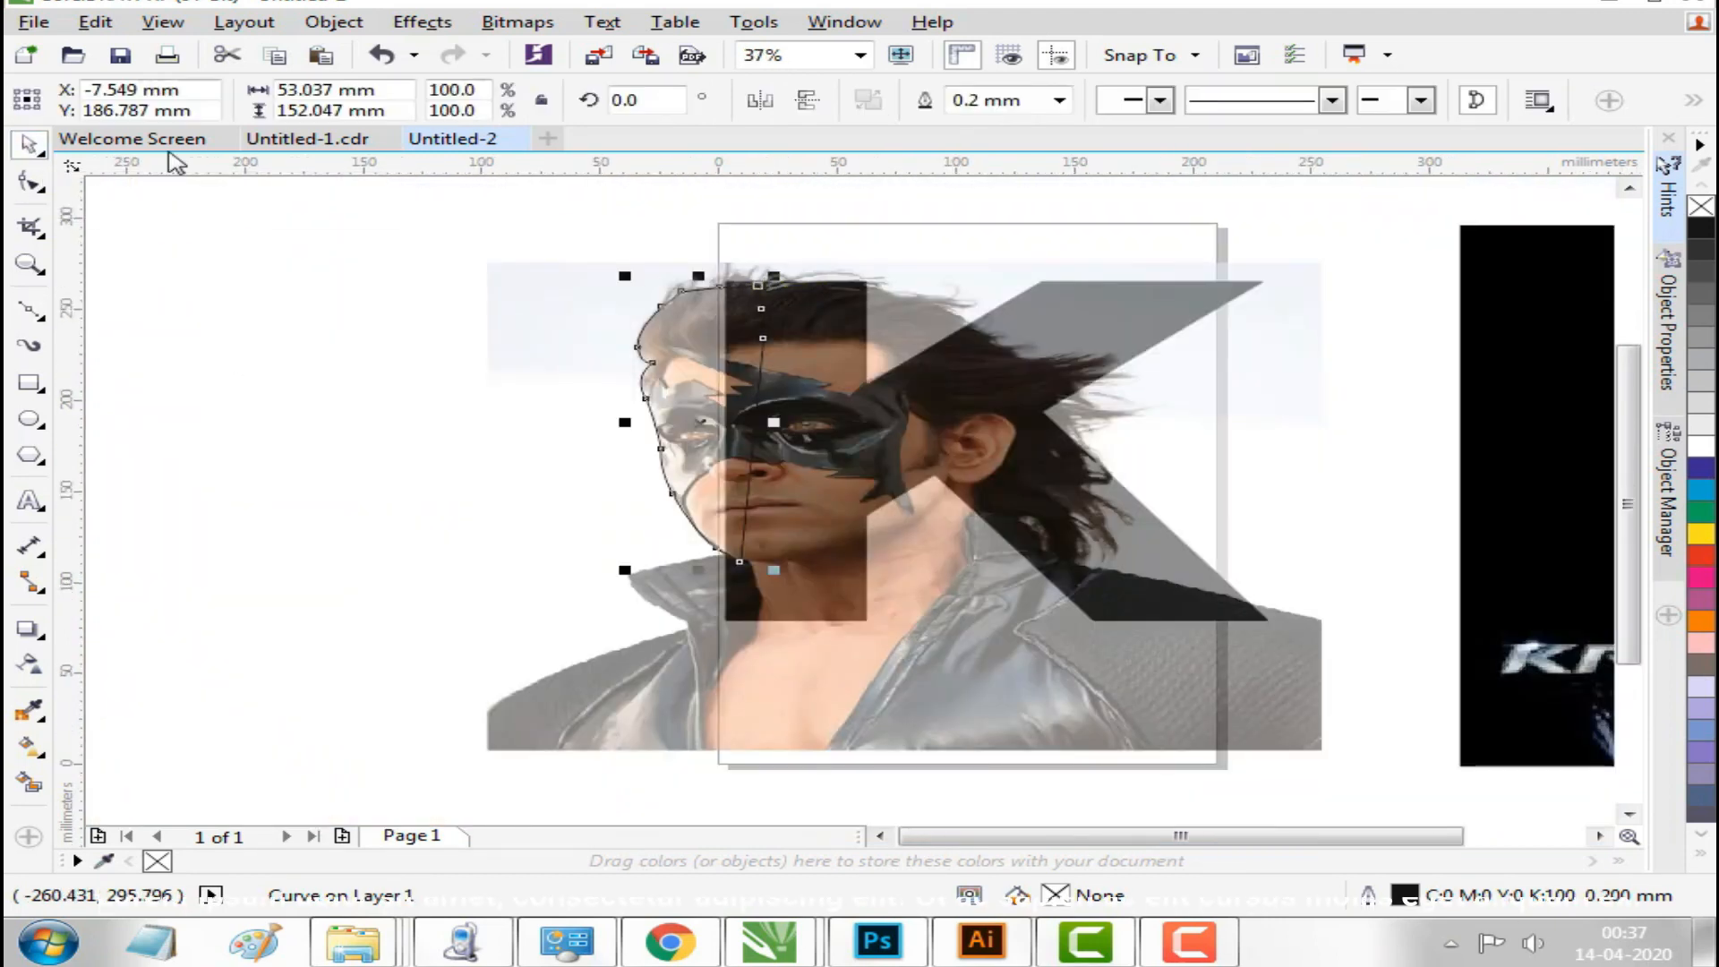
click(224, 246)
drag(266, 249, 1338, 631)
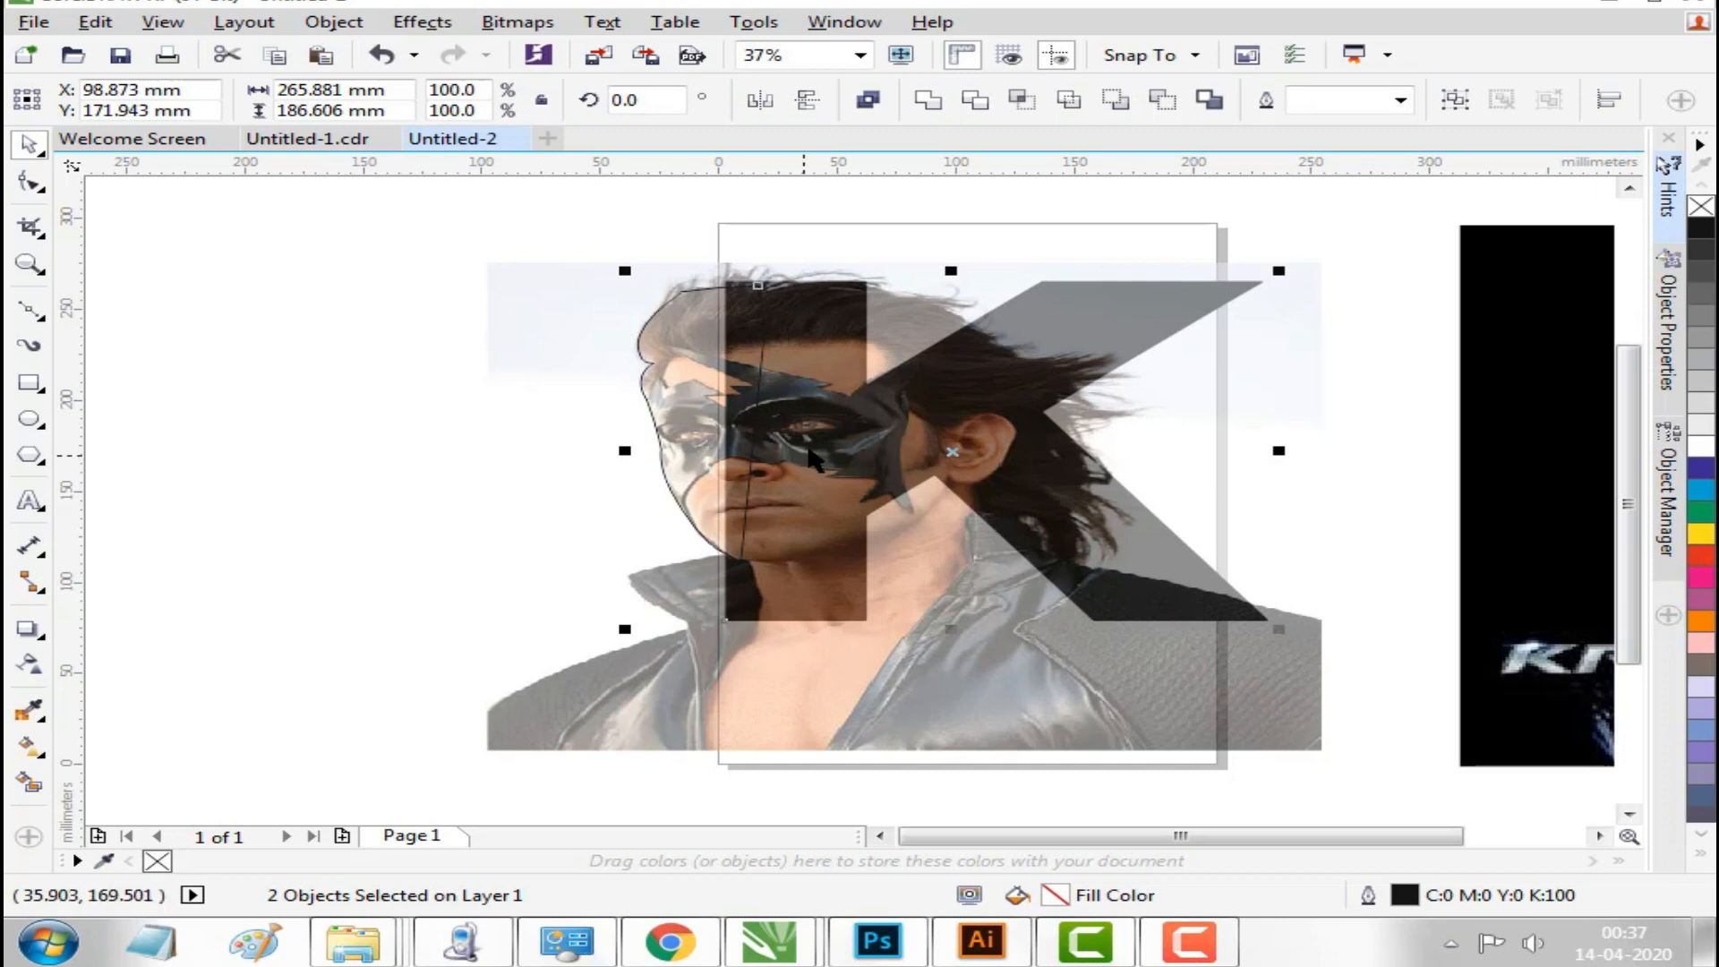
click(926, 101)
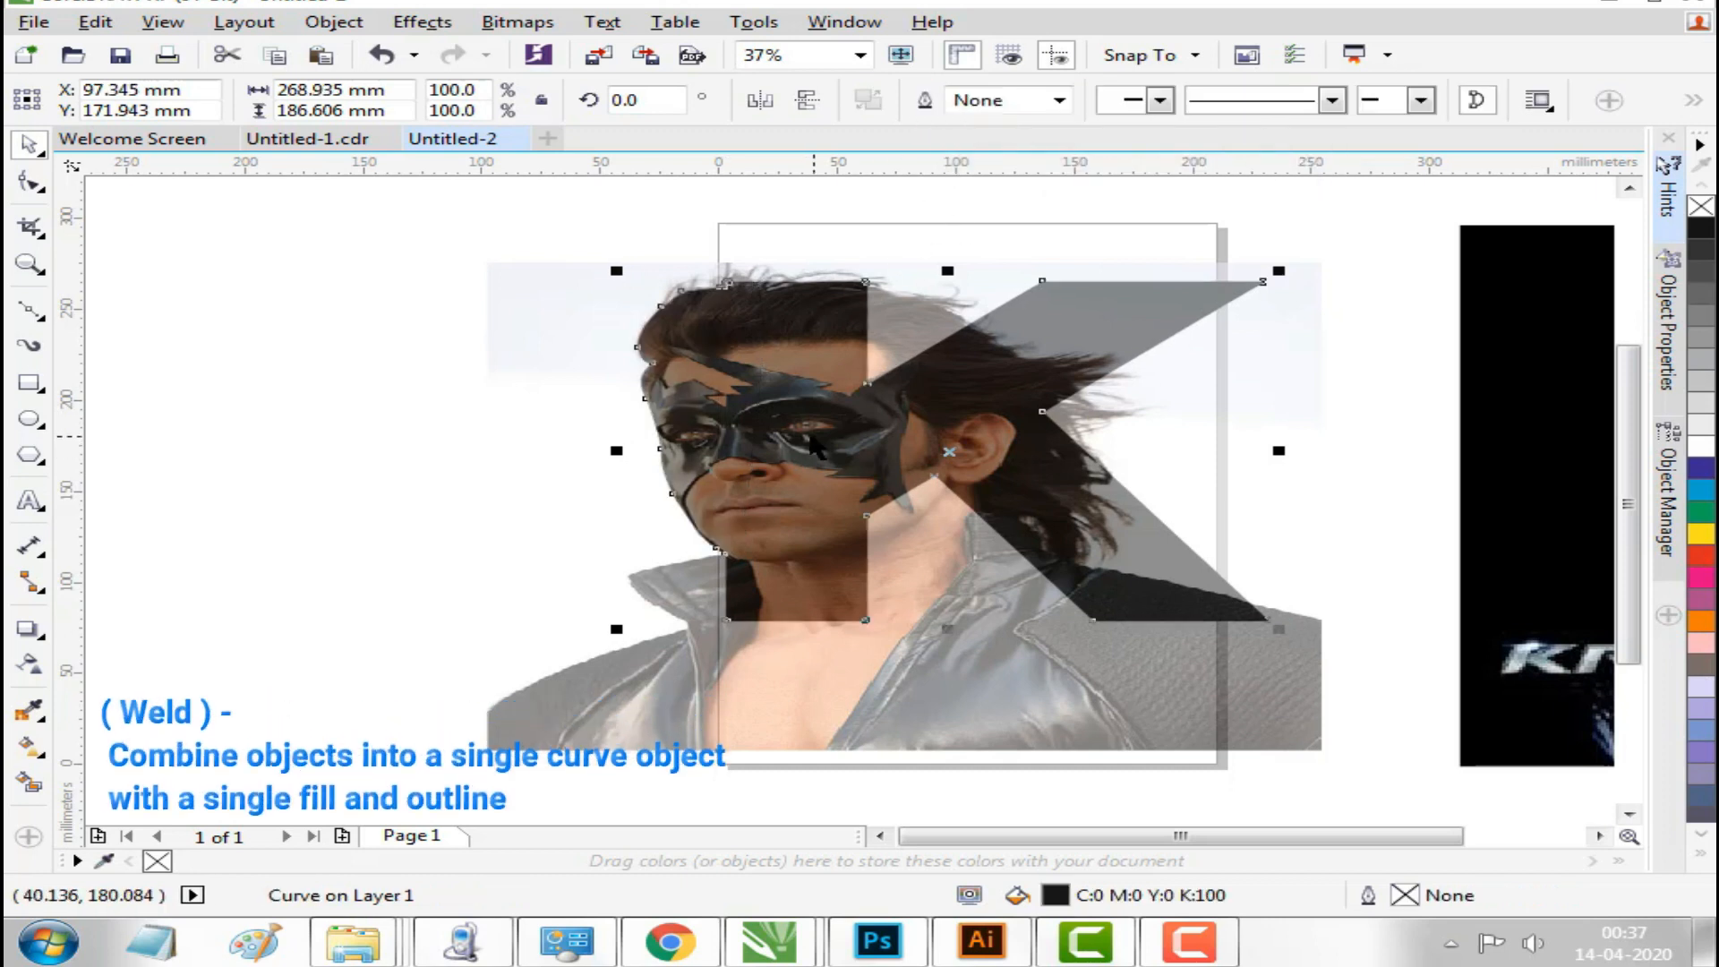
click(322, 326)
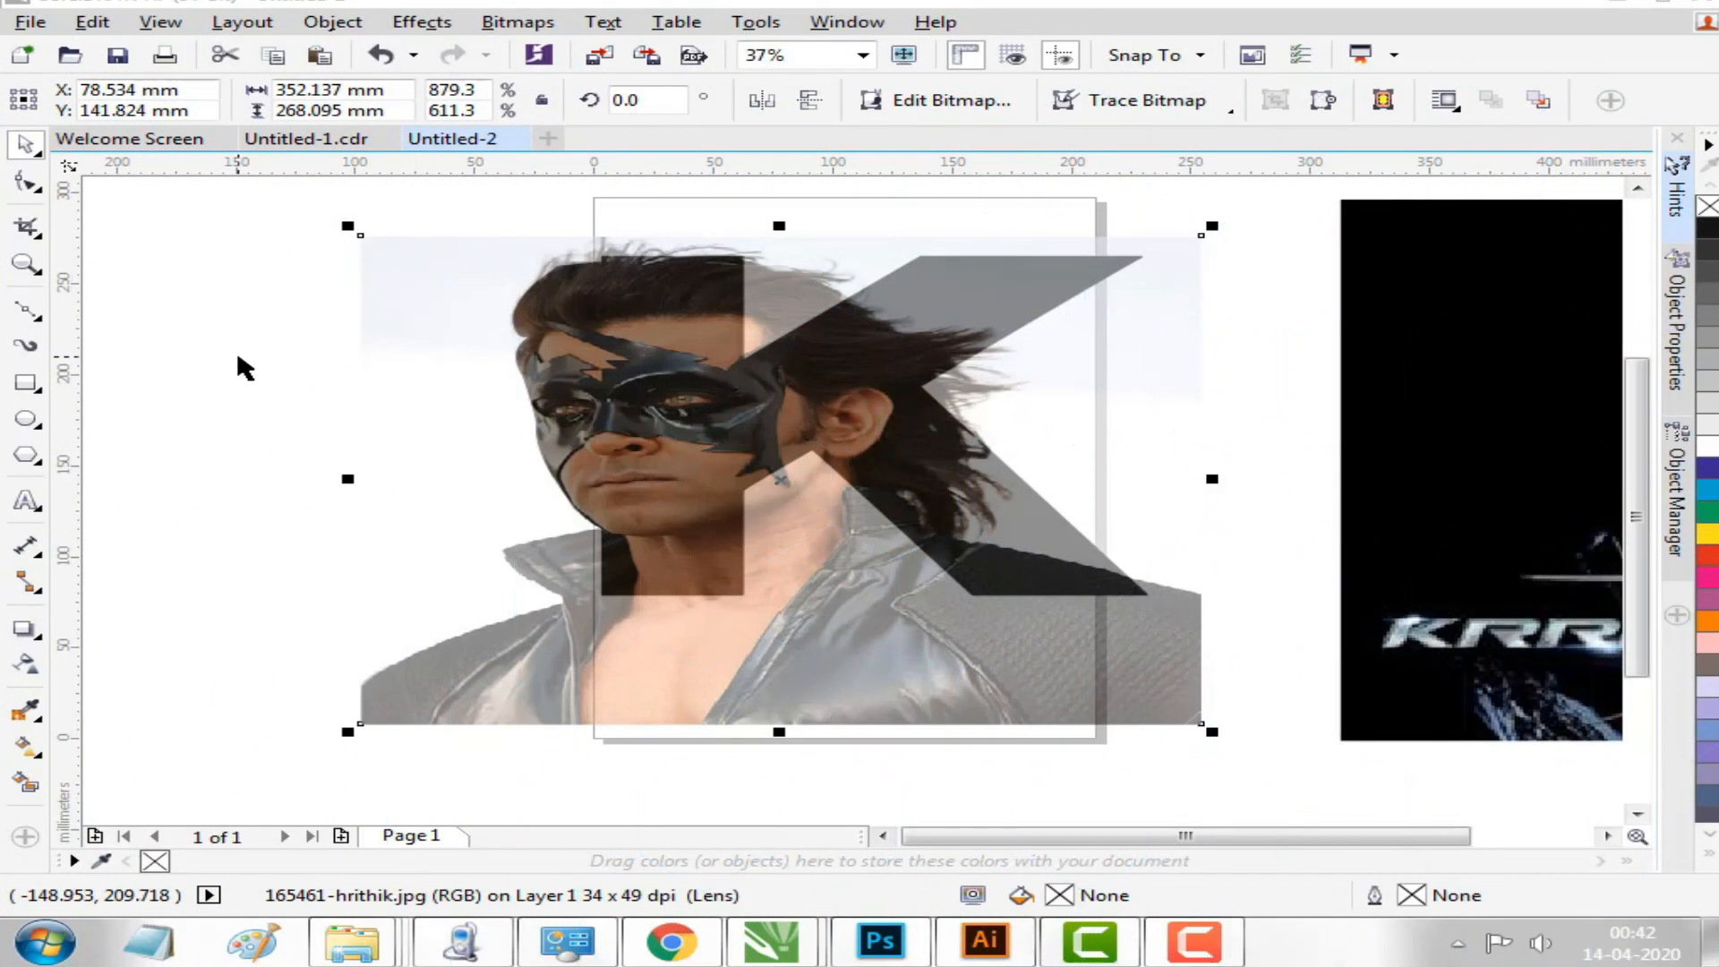
click(236, 351)
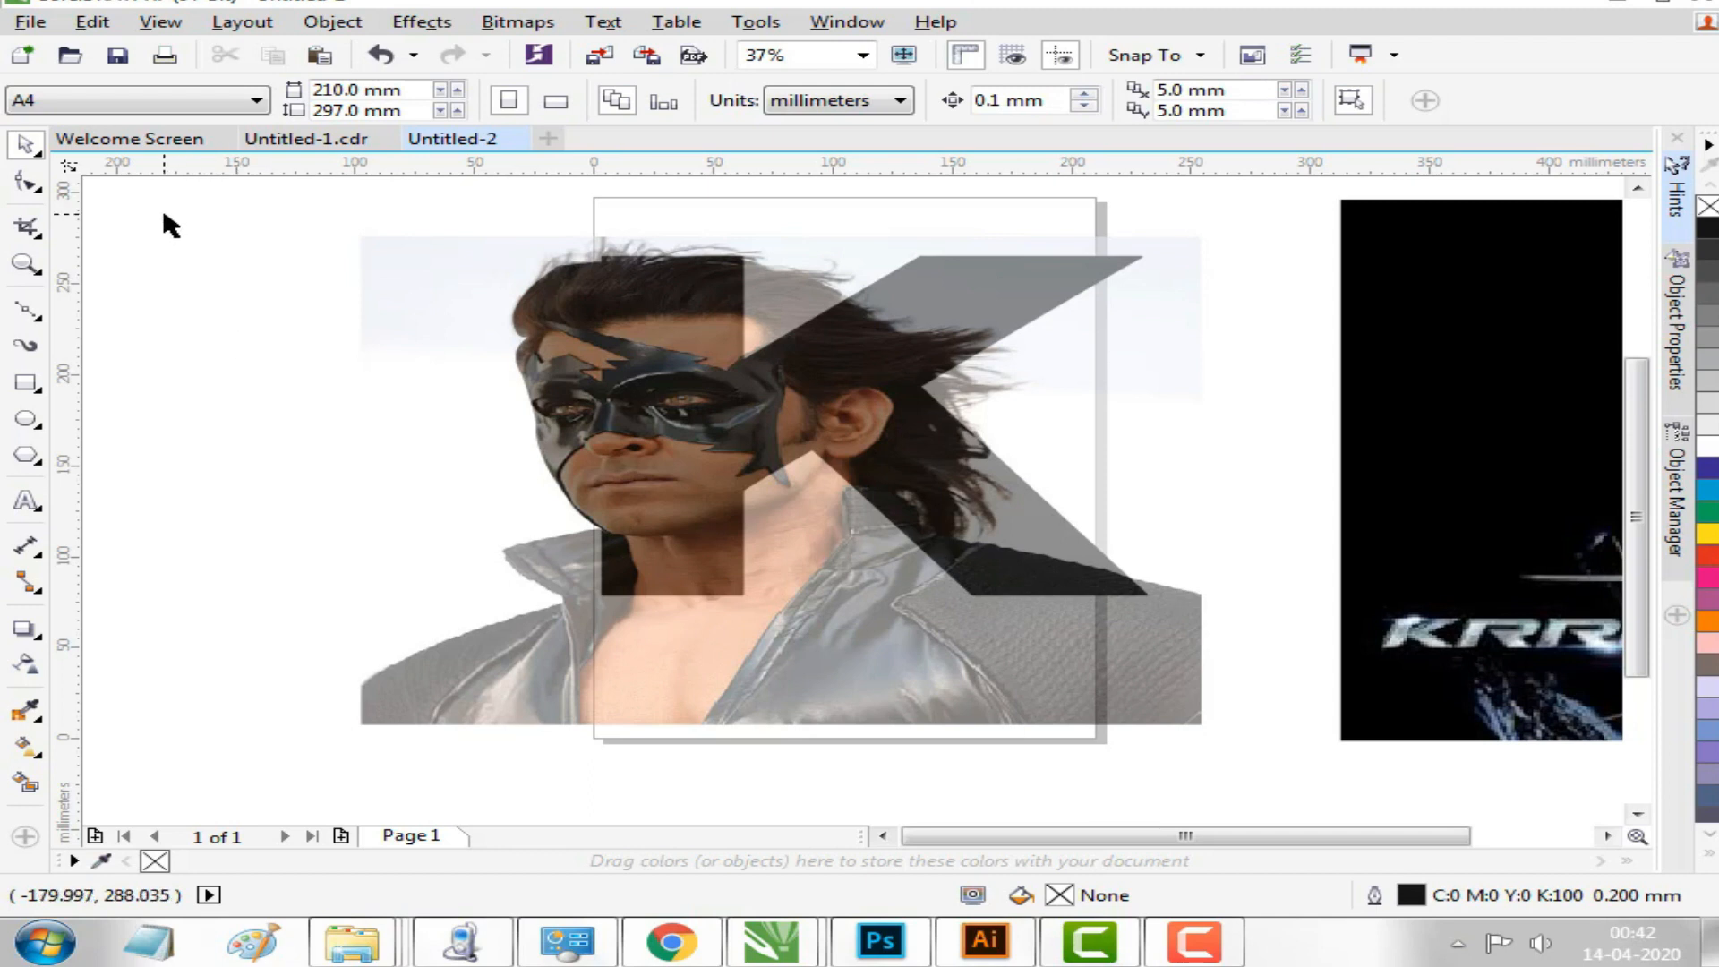
drag(164, 201, 1244, 728)
right_click(778, 469)
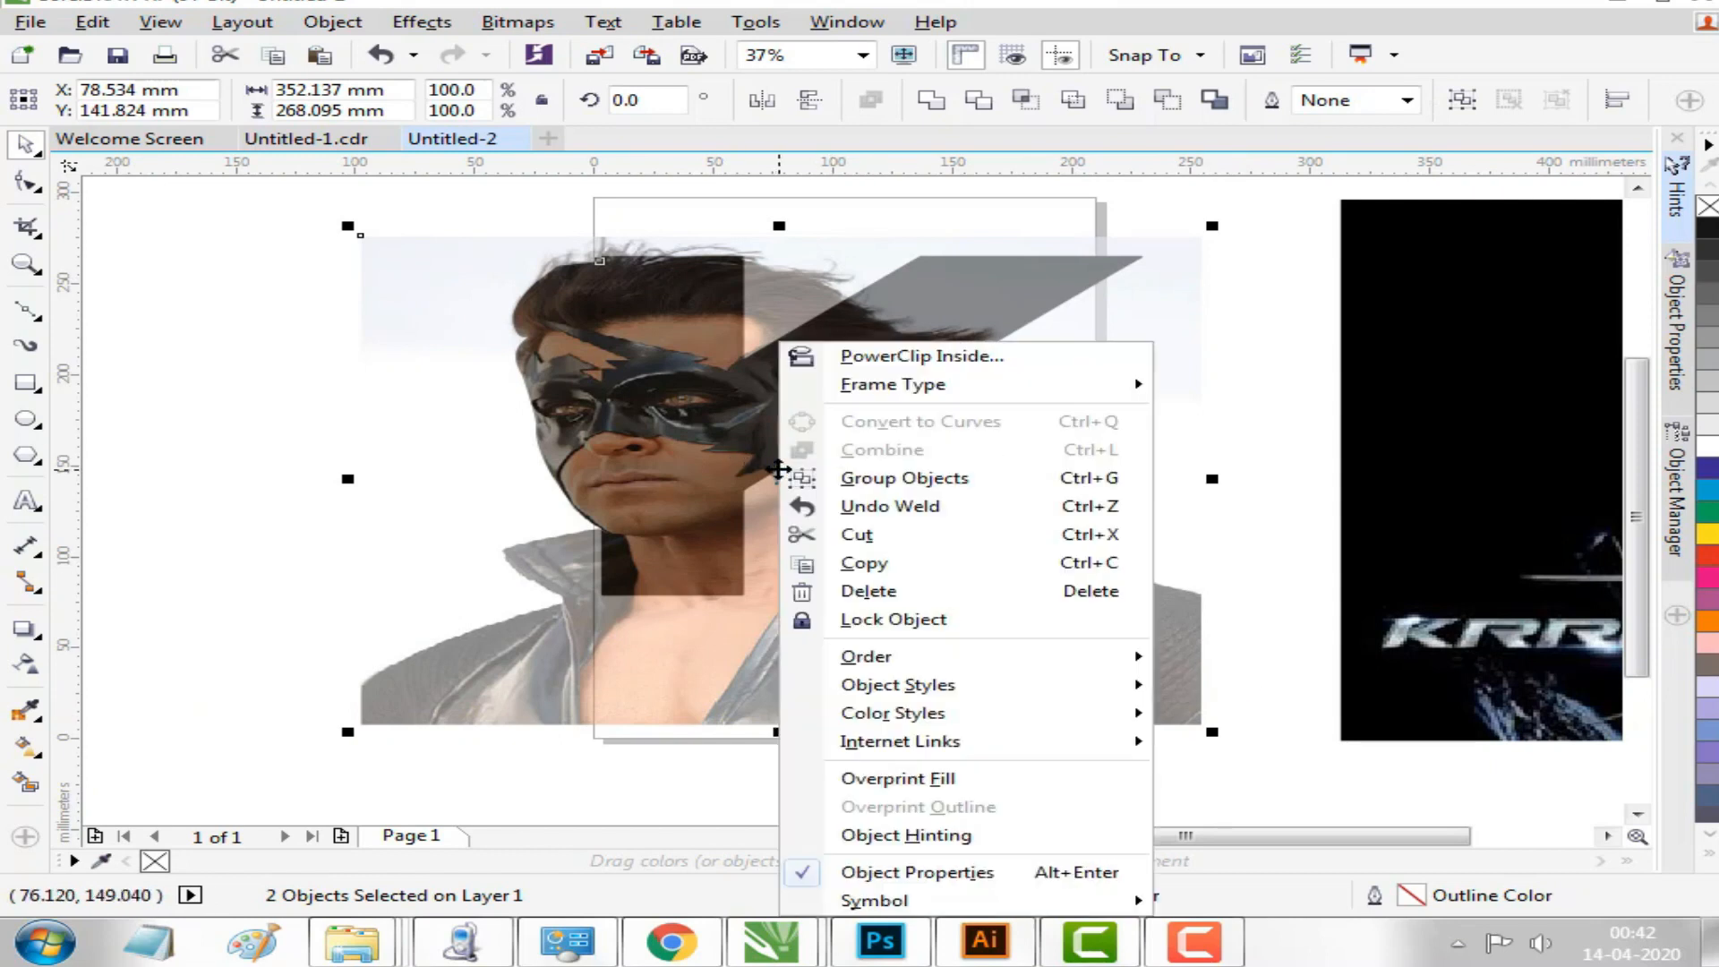
mouse_move(954, 663)
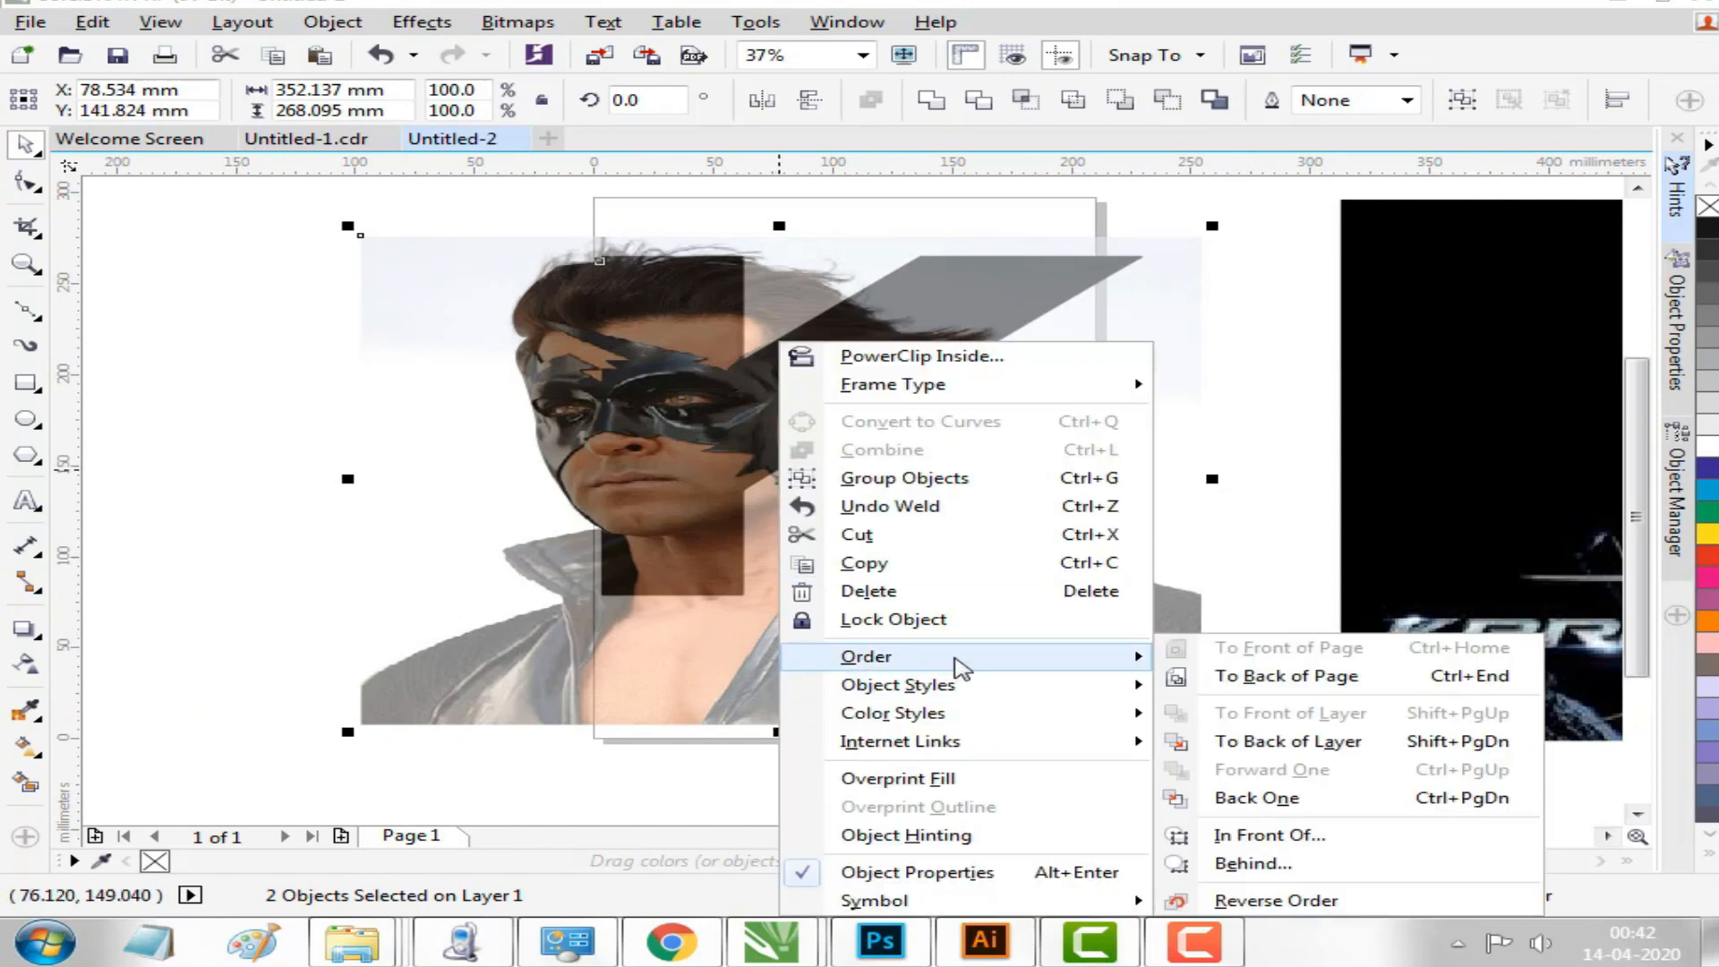
key(Escape)
key(Escape)
click(263, 261)
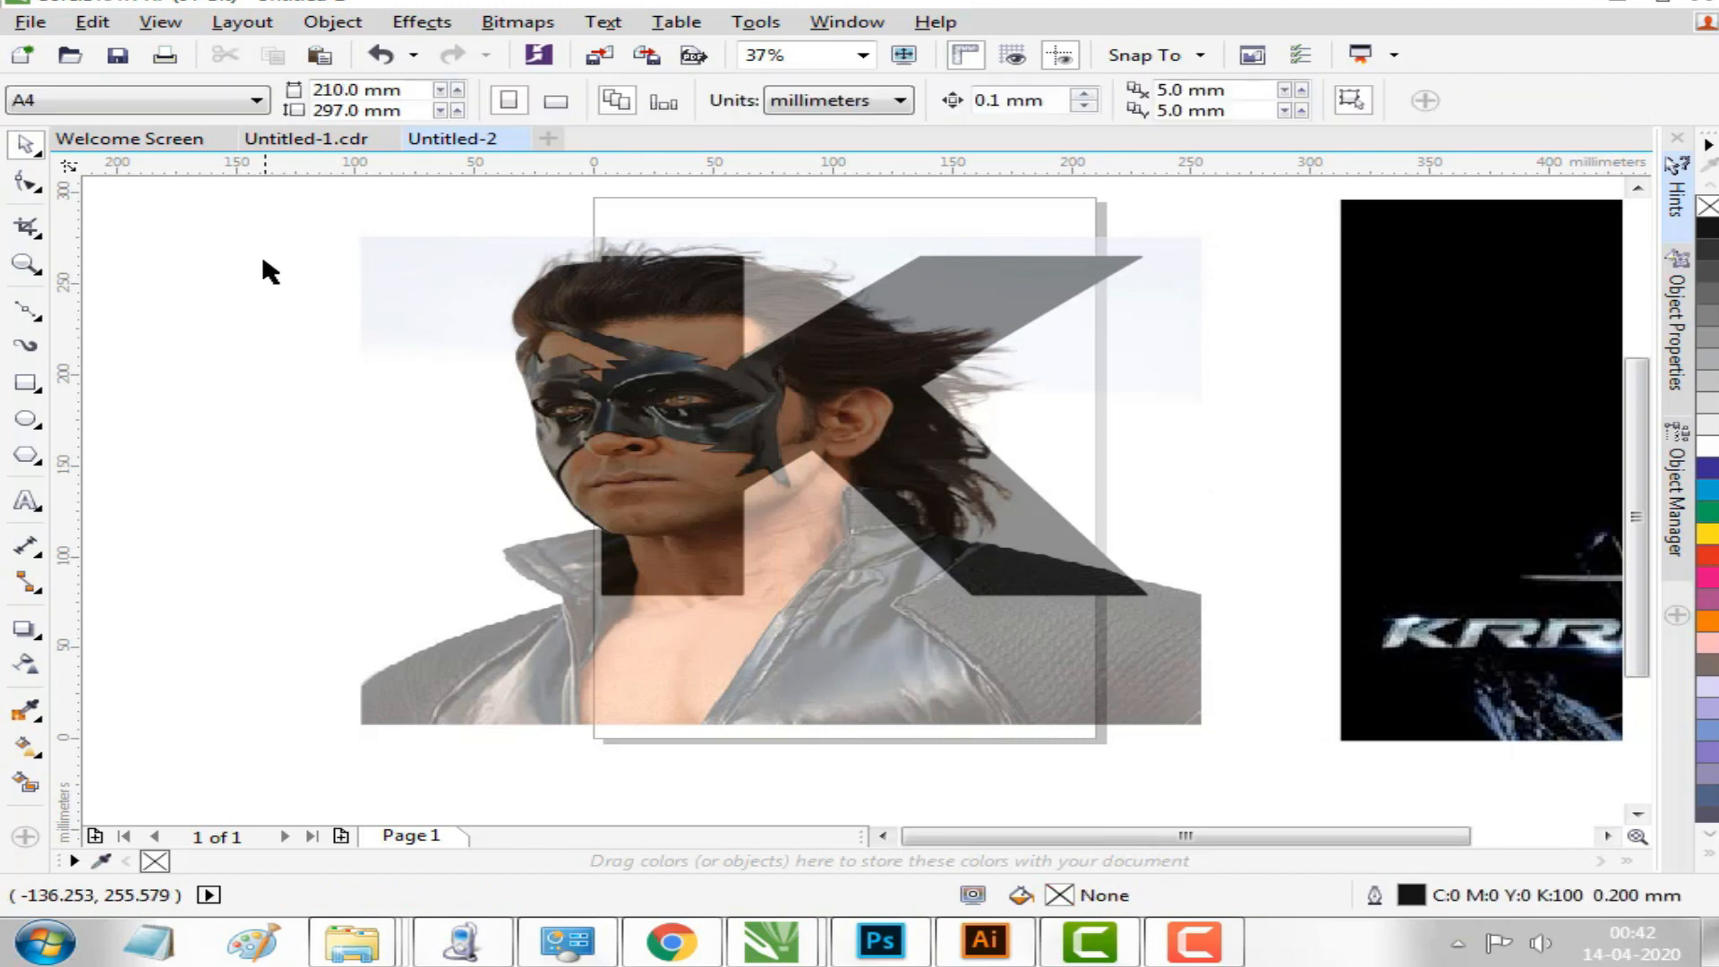
Select only the welded K shape, order it to the front of the page, and deselect it.
drag(257, 224, 1216, 618)
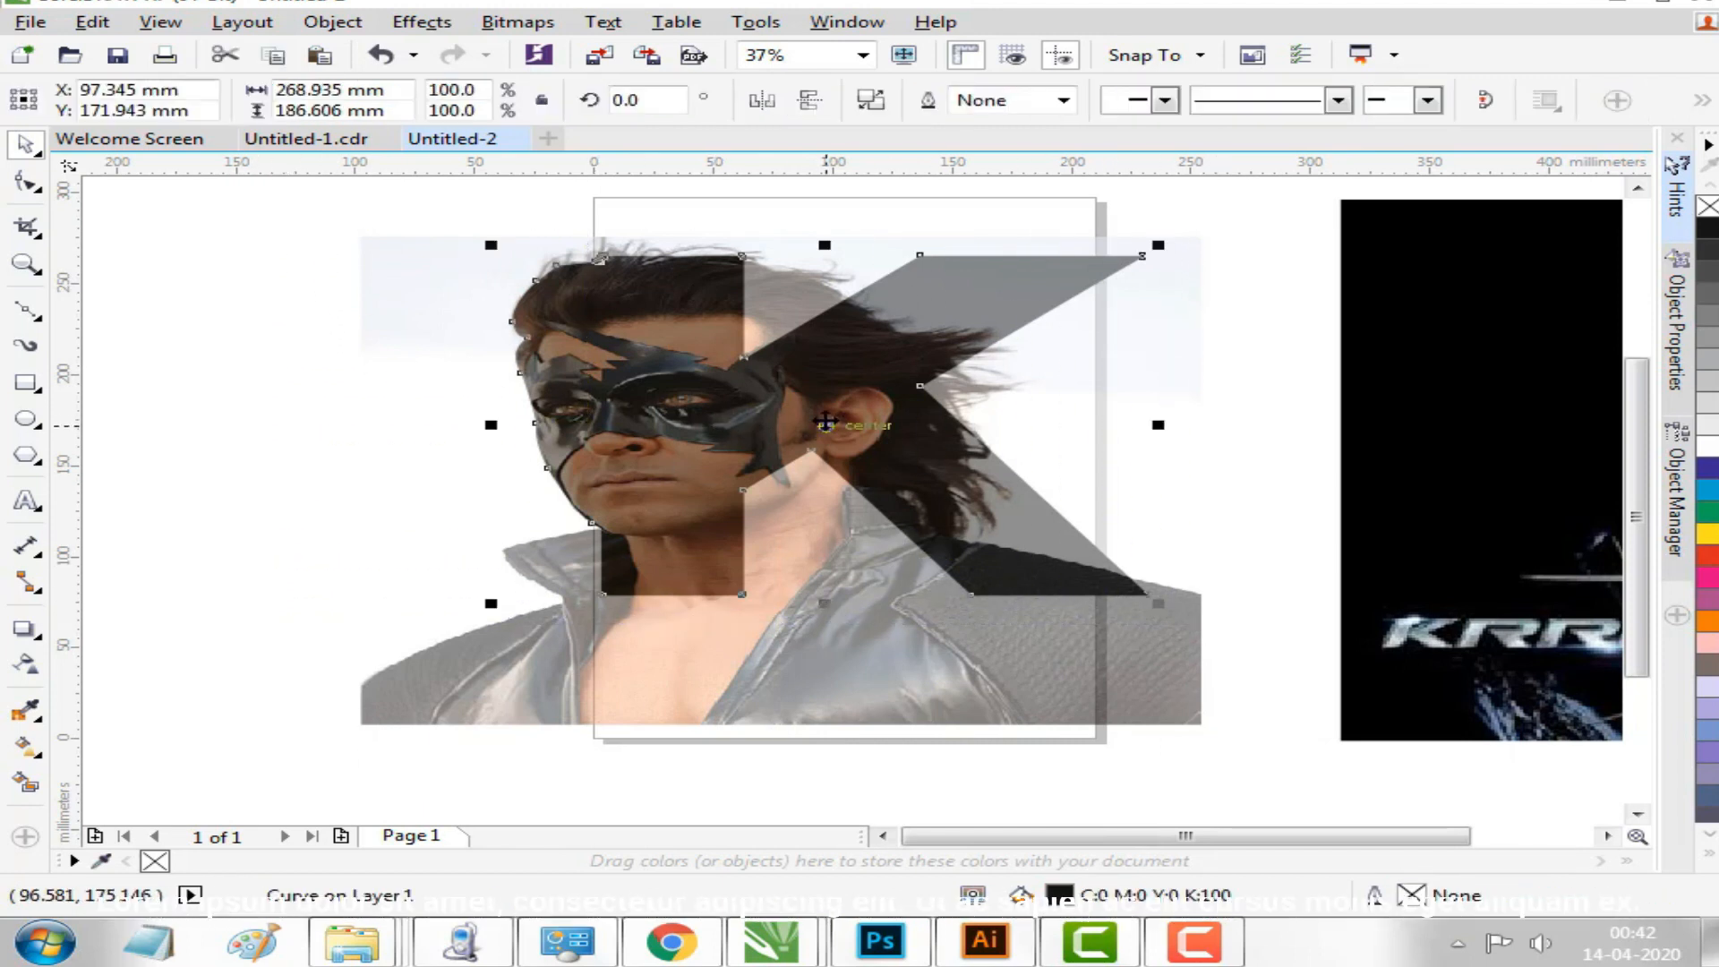
right_click(825, 420)
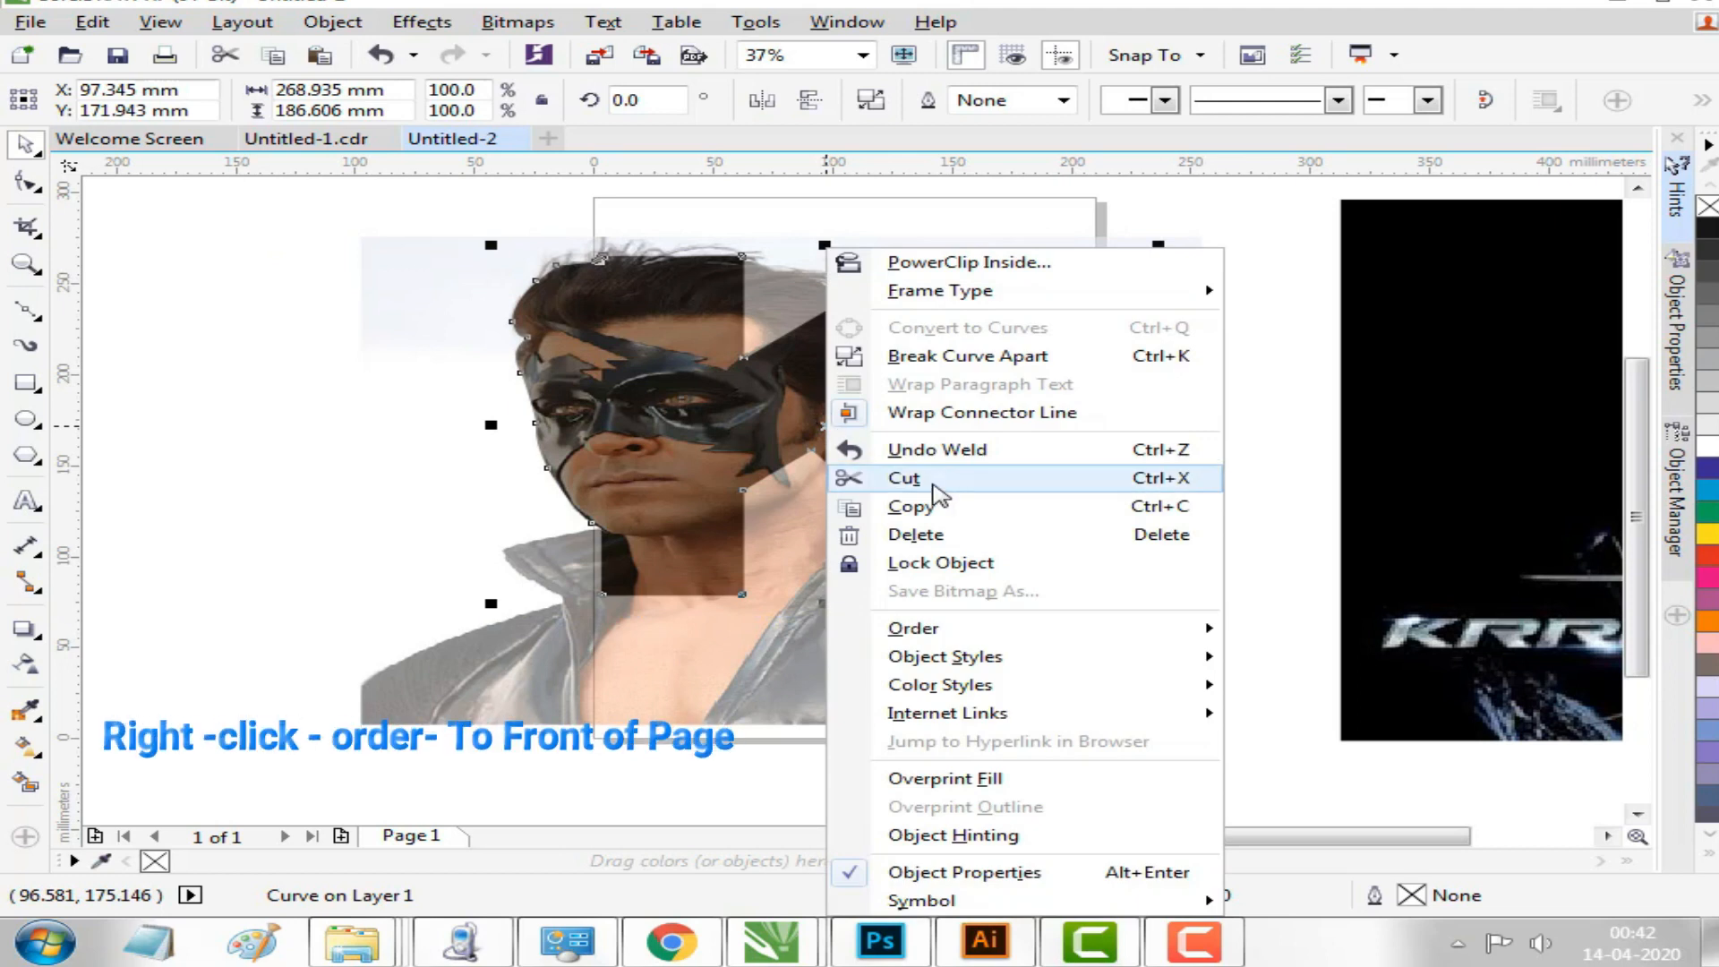
mouse_move(1151, 636)
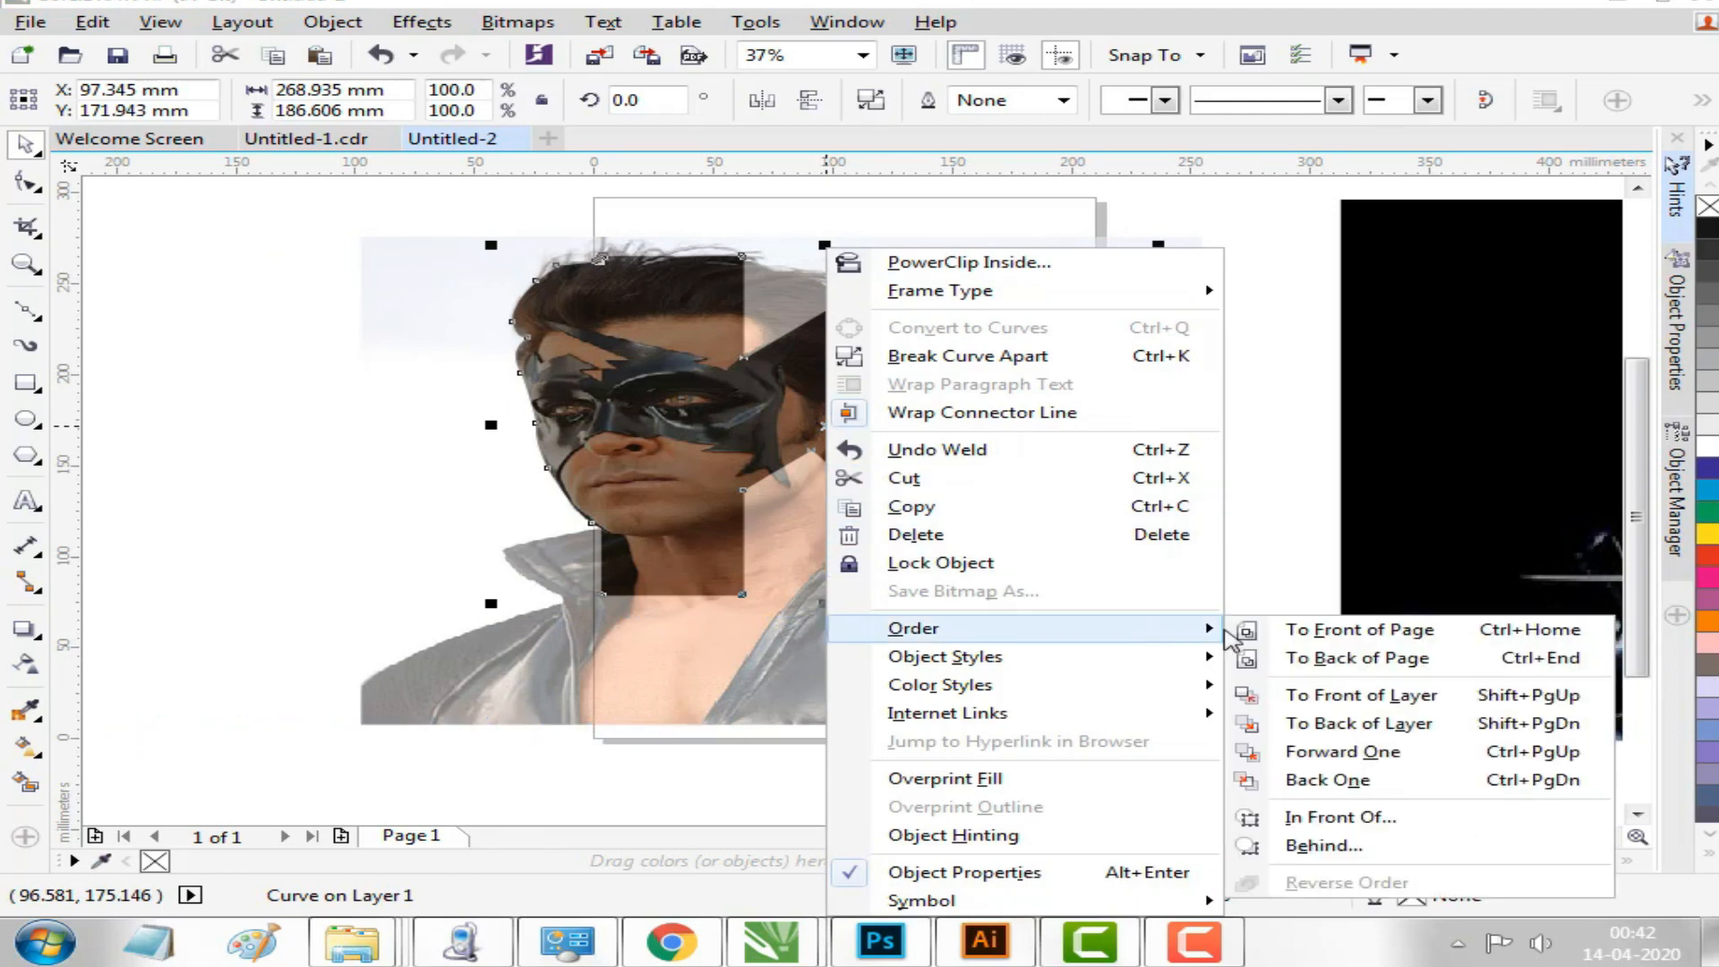
click(1300, 630)
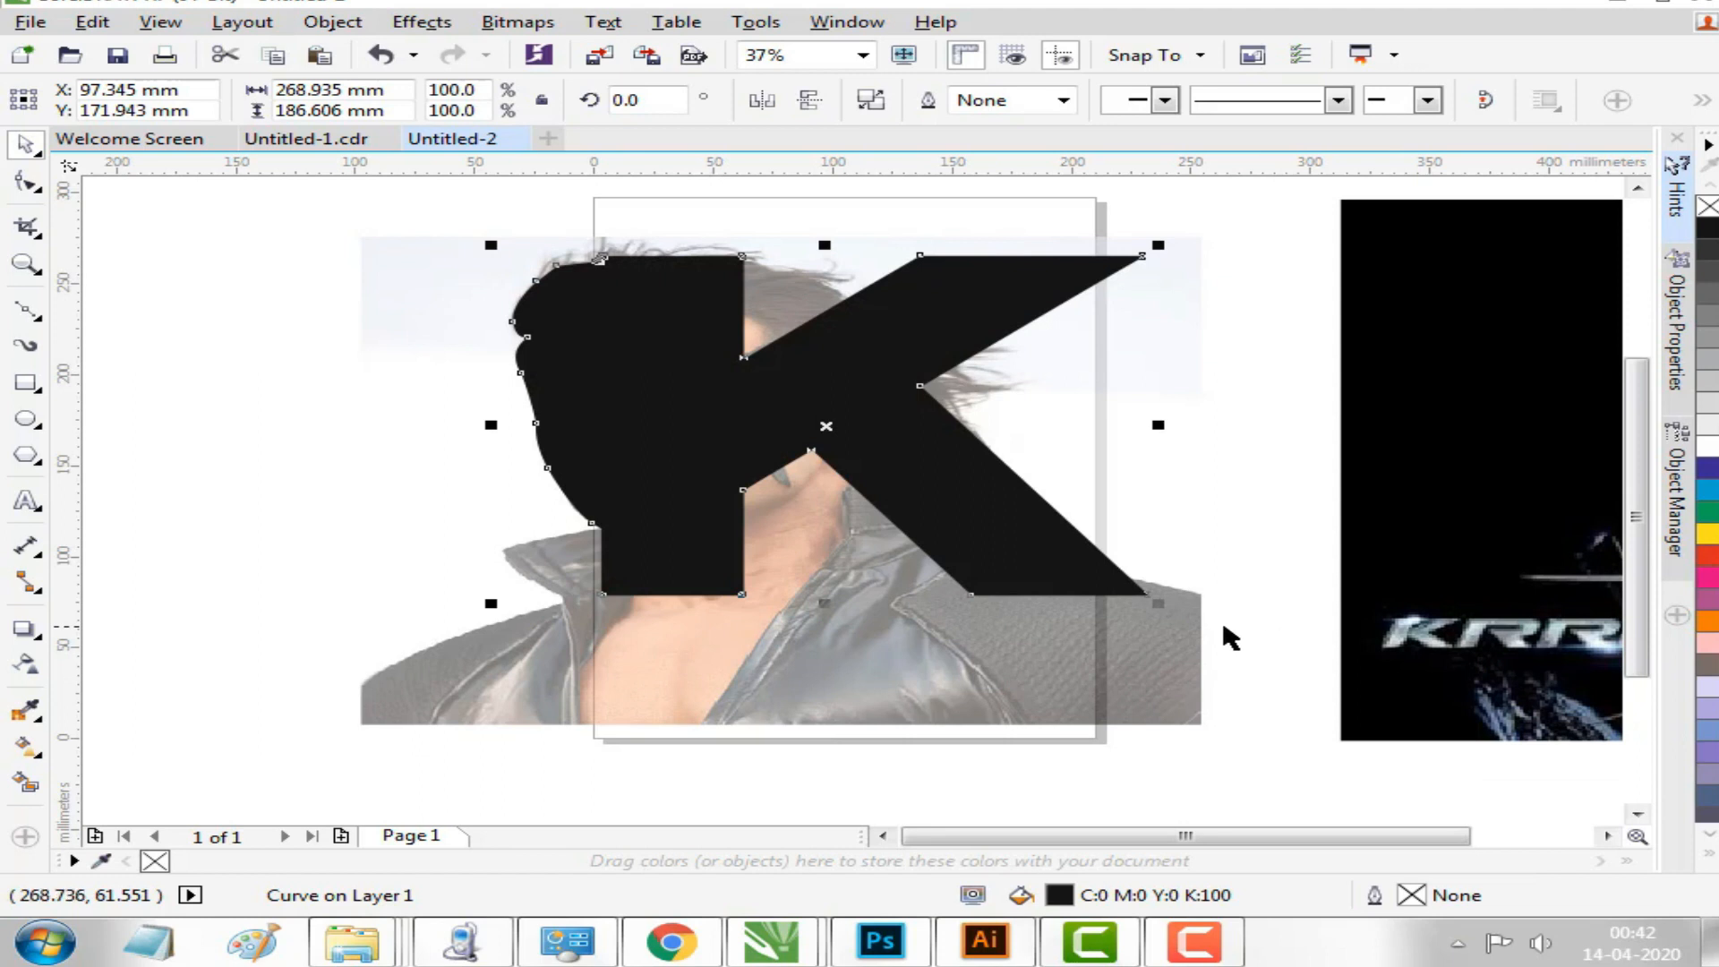
click(170, 351)
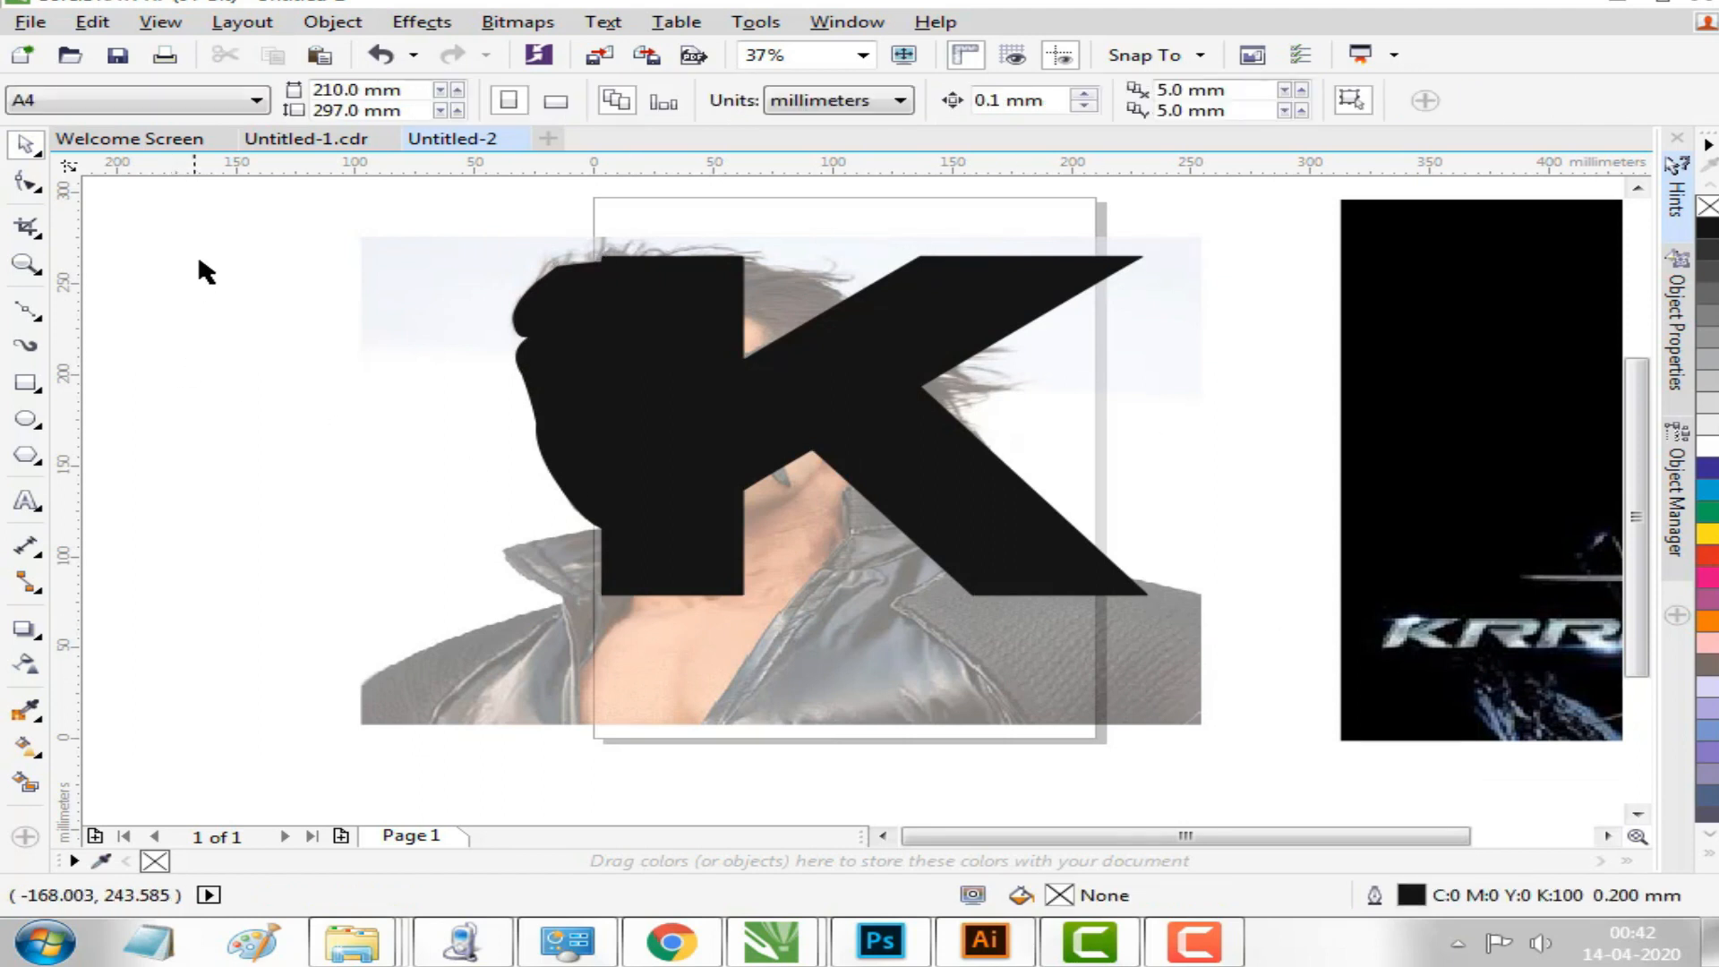
Select the man's photo together with the welded K shape, create their intersection, and deselect it.
drag(192, 206, 1250, 754)
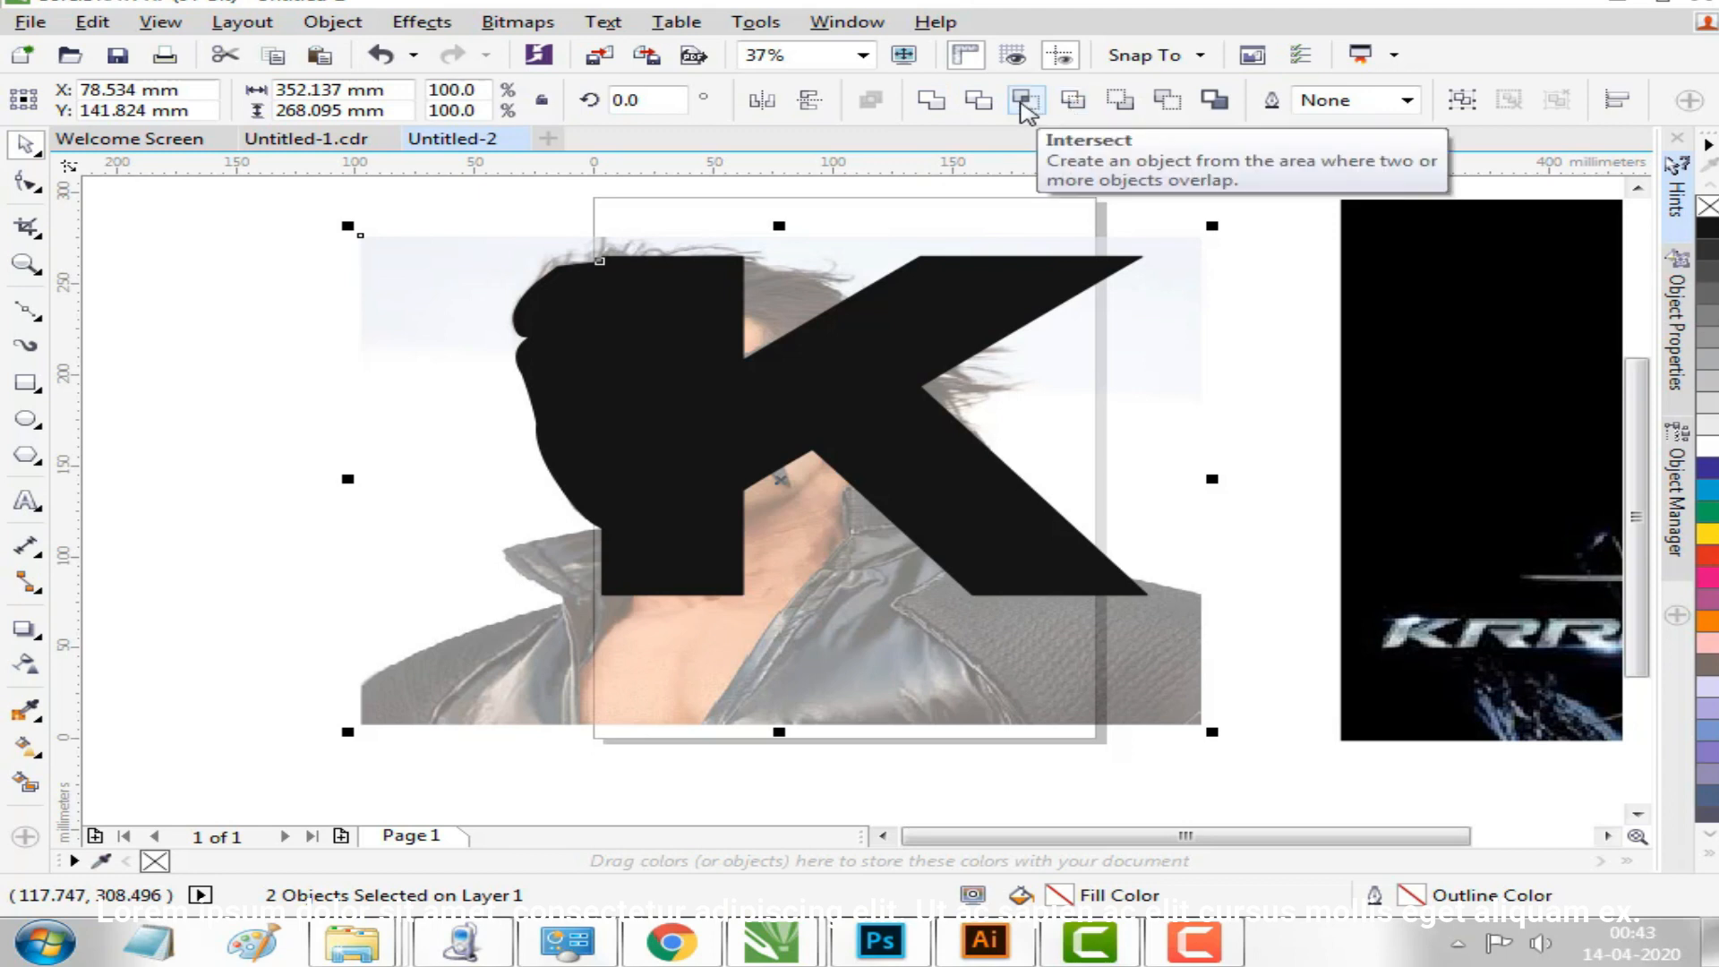
click(1023, 101)
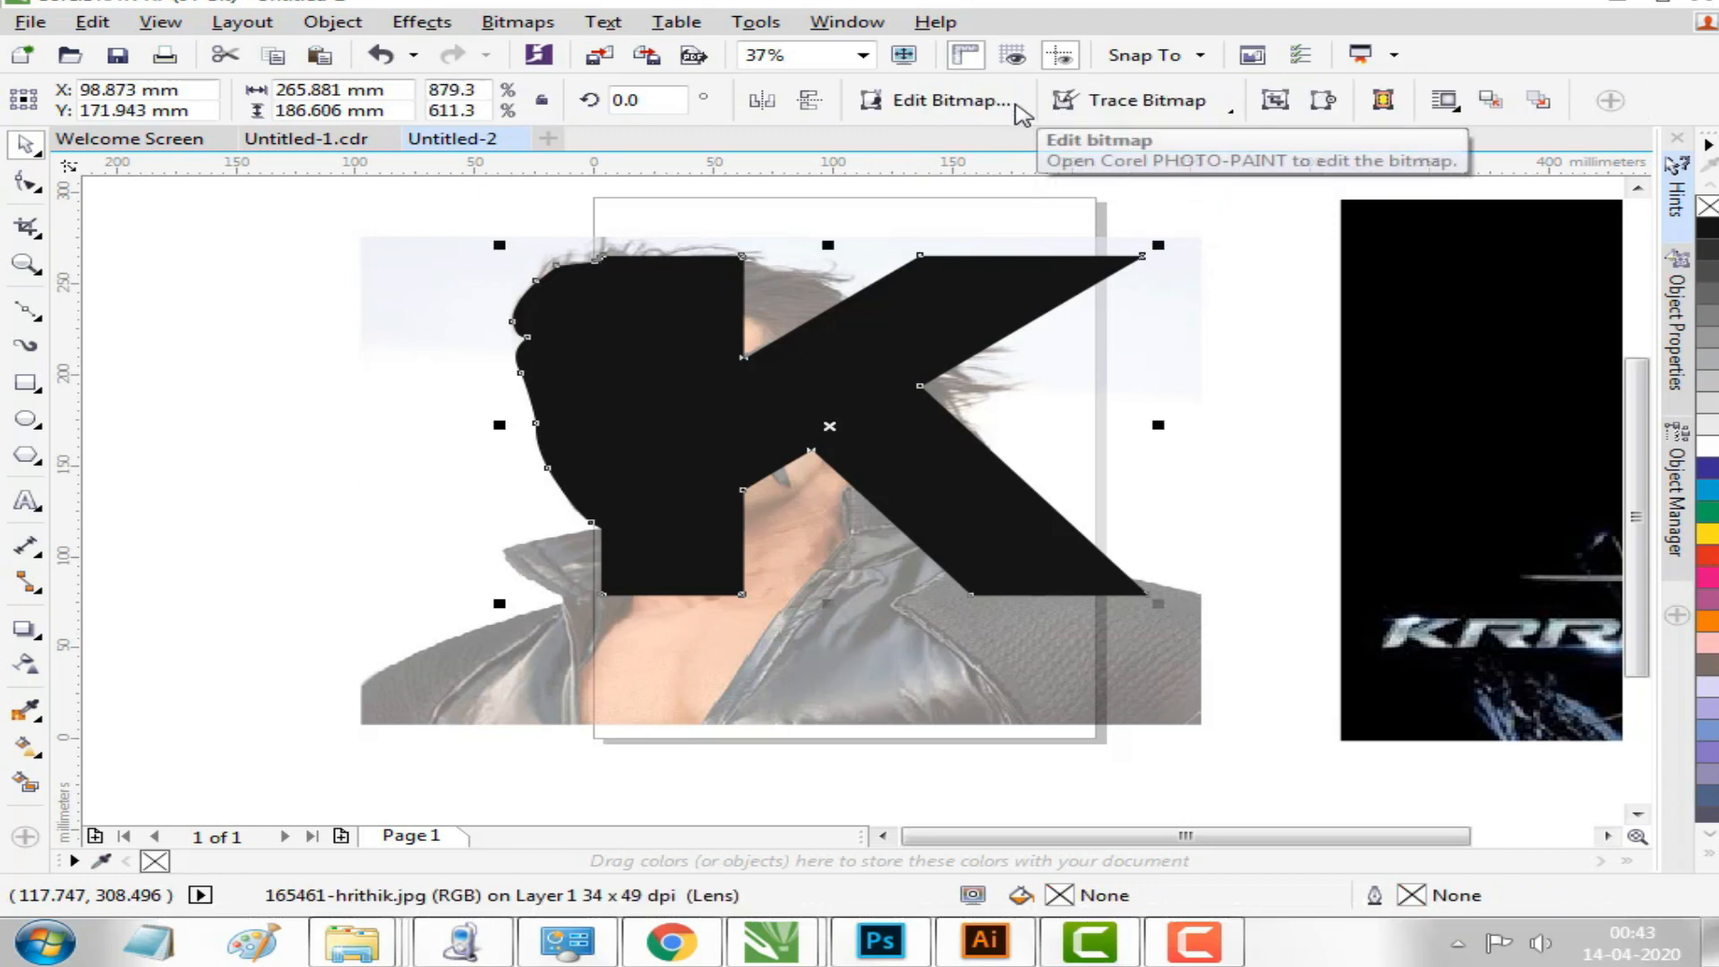
click(251, 376)
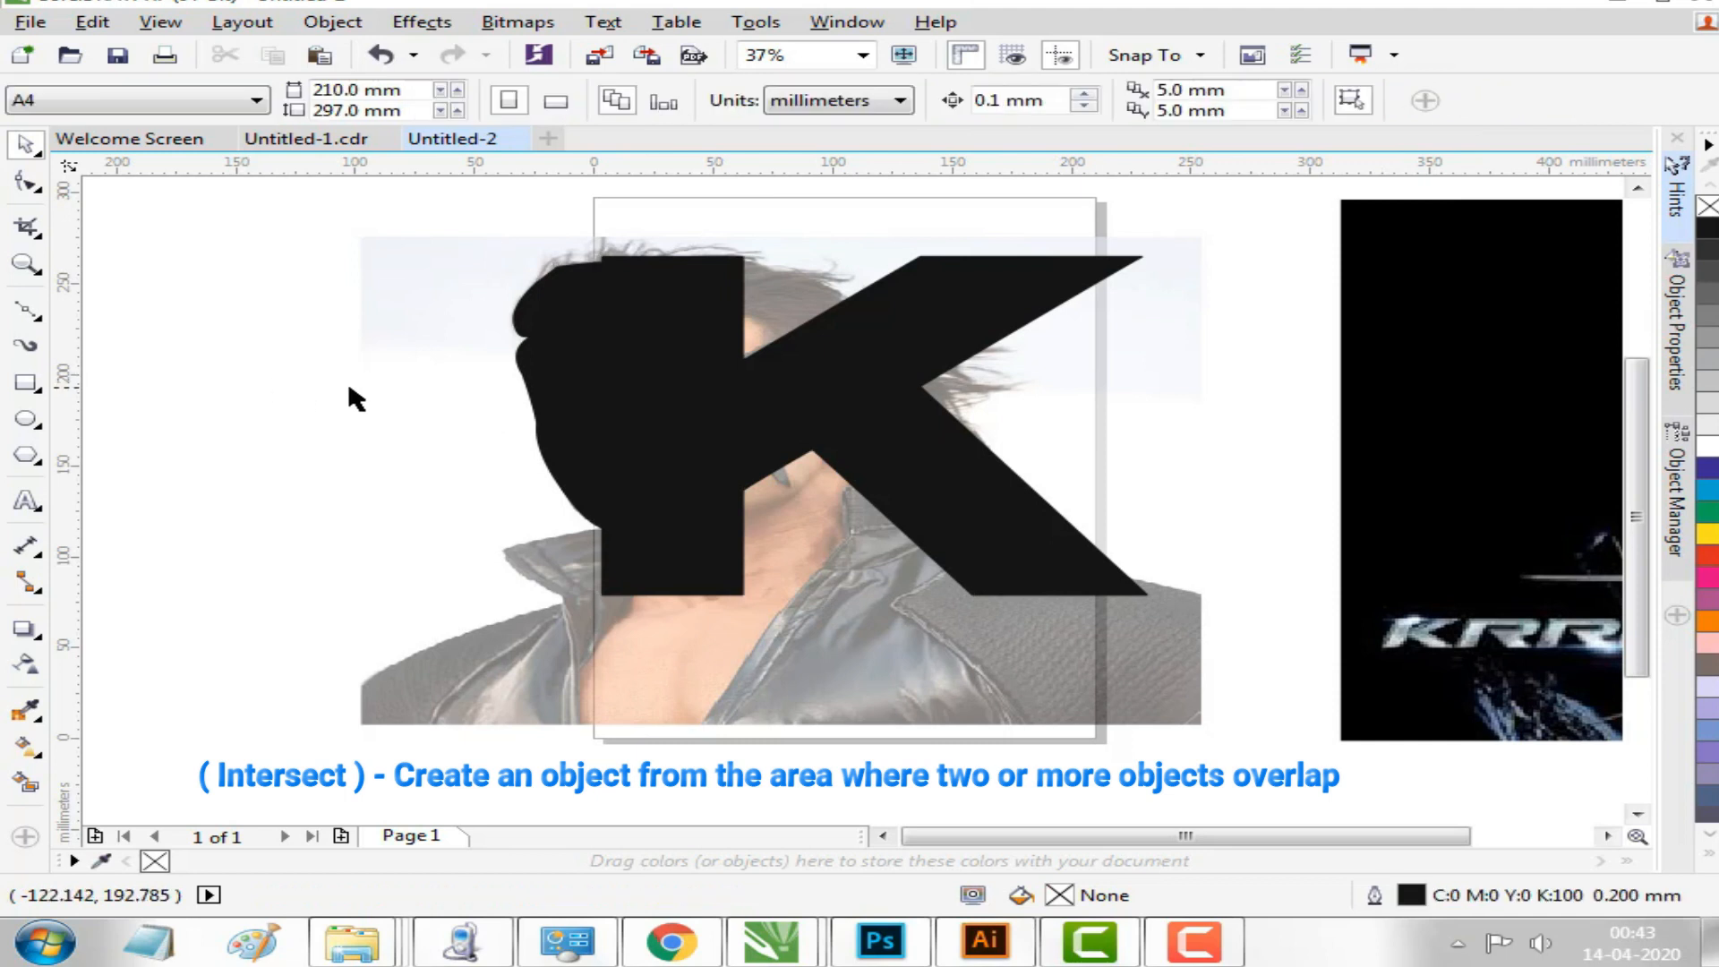
Delete the original full photo and the black welded K shape, keeping only the photo piece cut to the K.
click(421, 374)
right_click(416, 372)
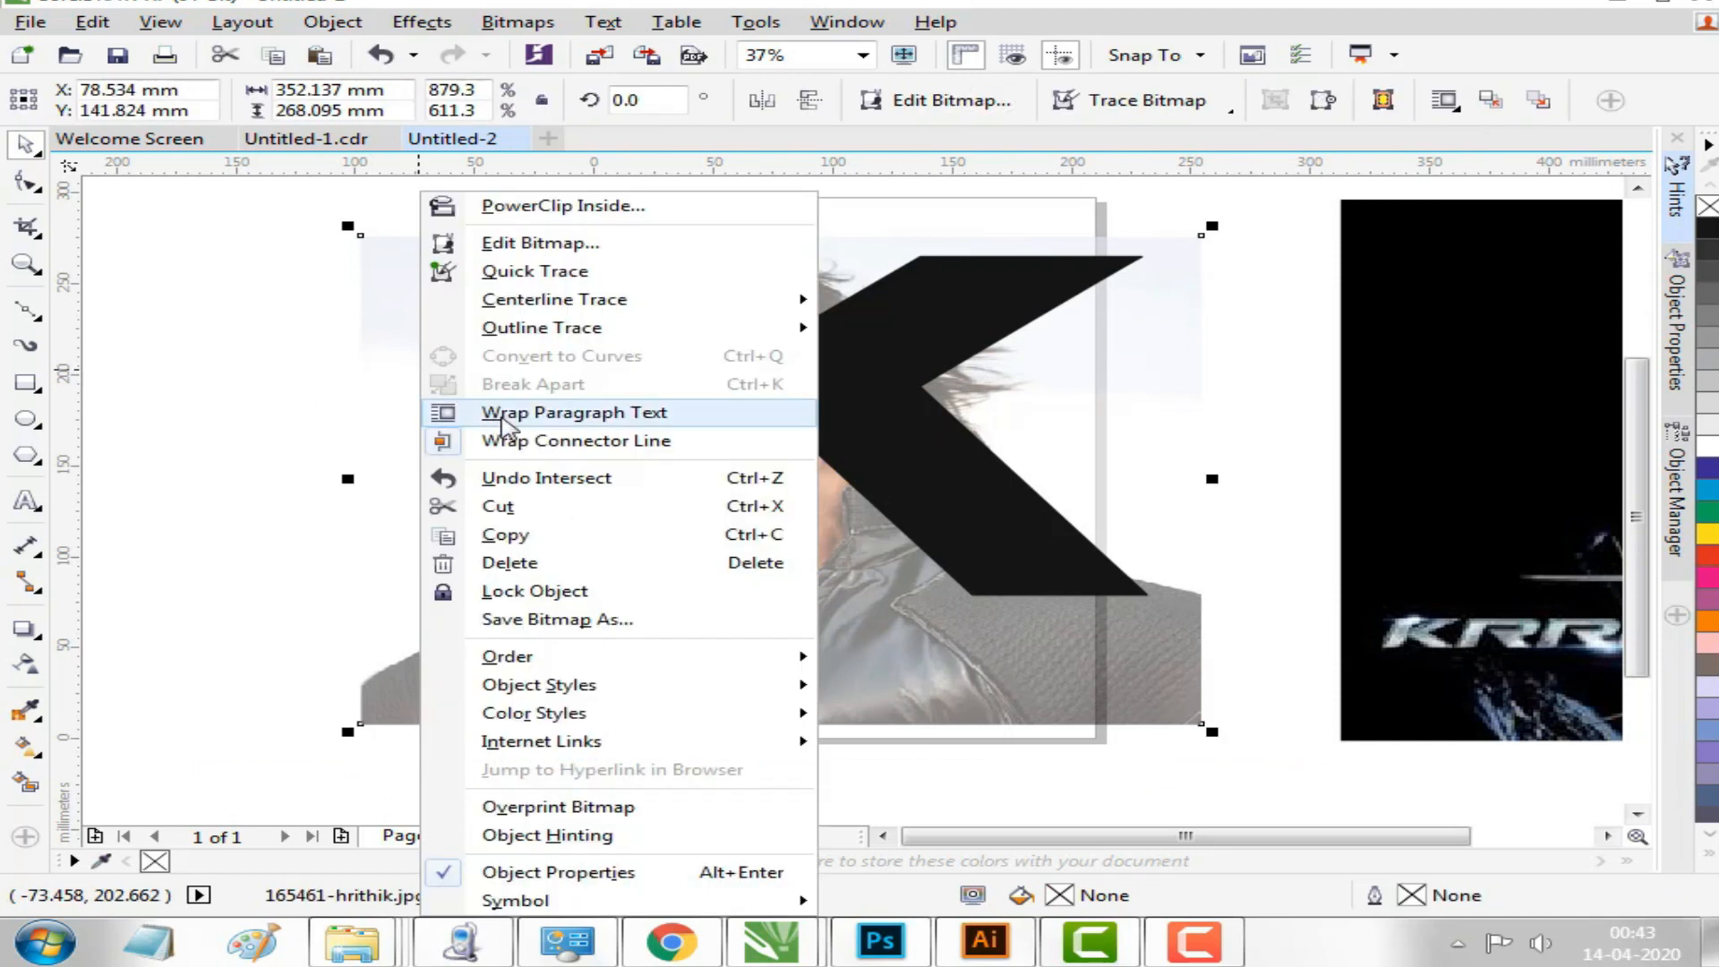
click(566, 564)
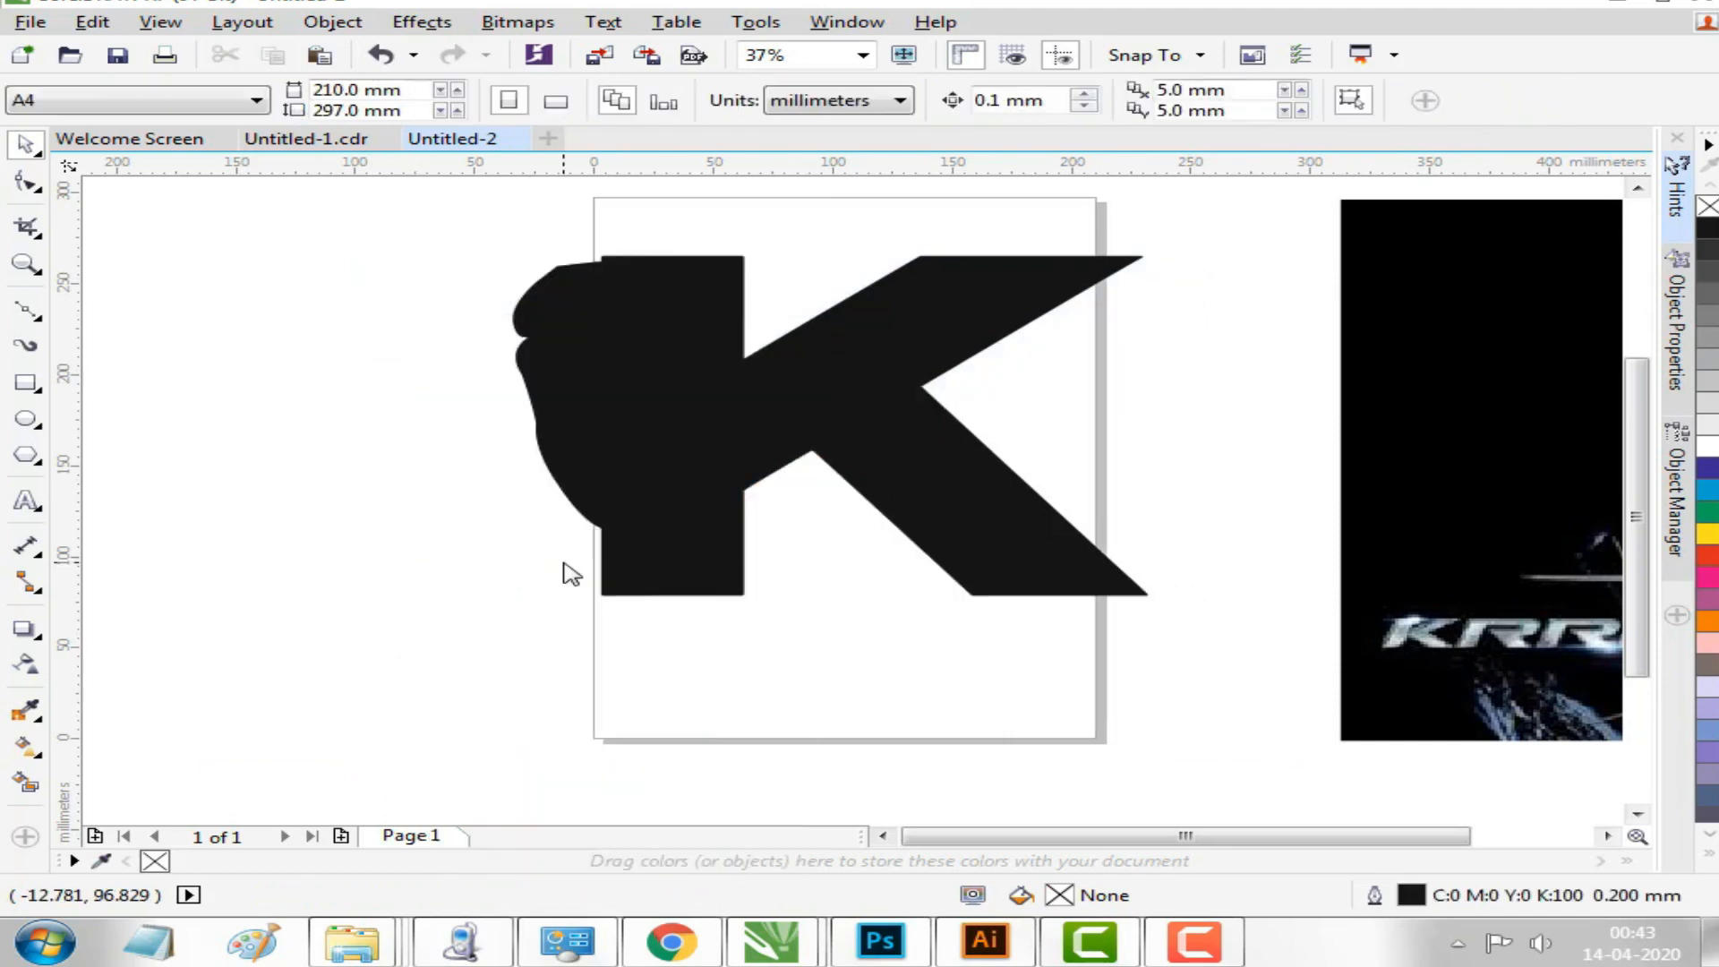
click(653, 369)
right_click(653, 367)
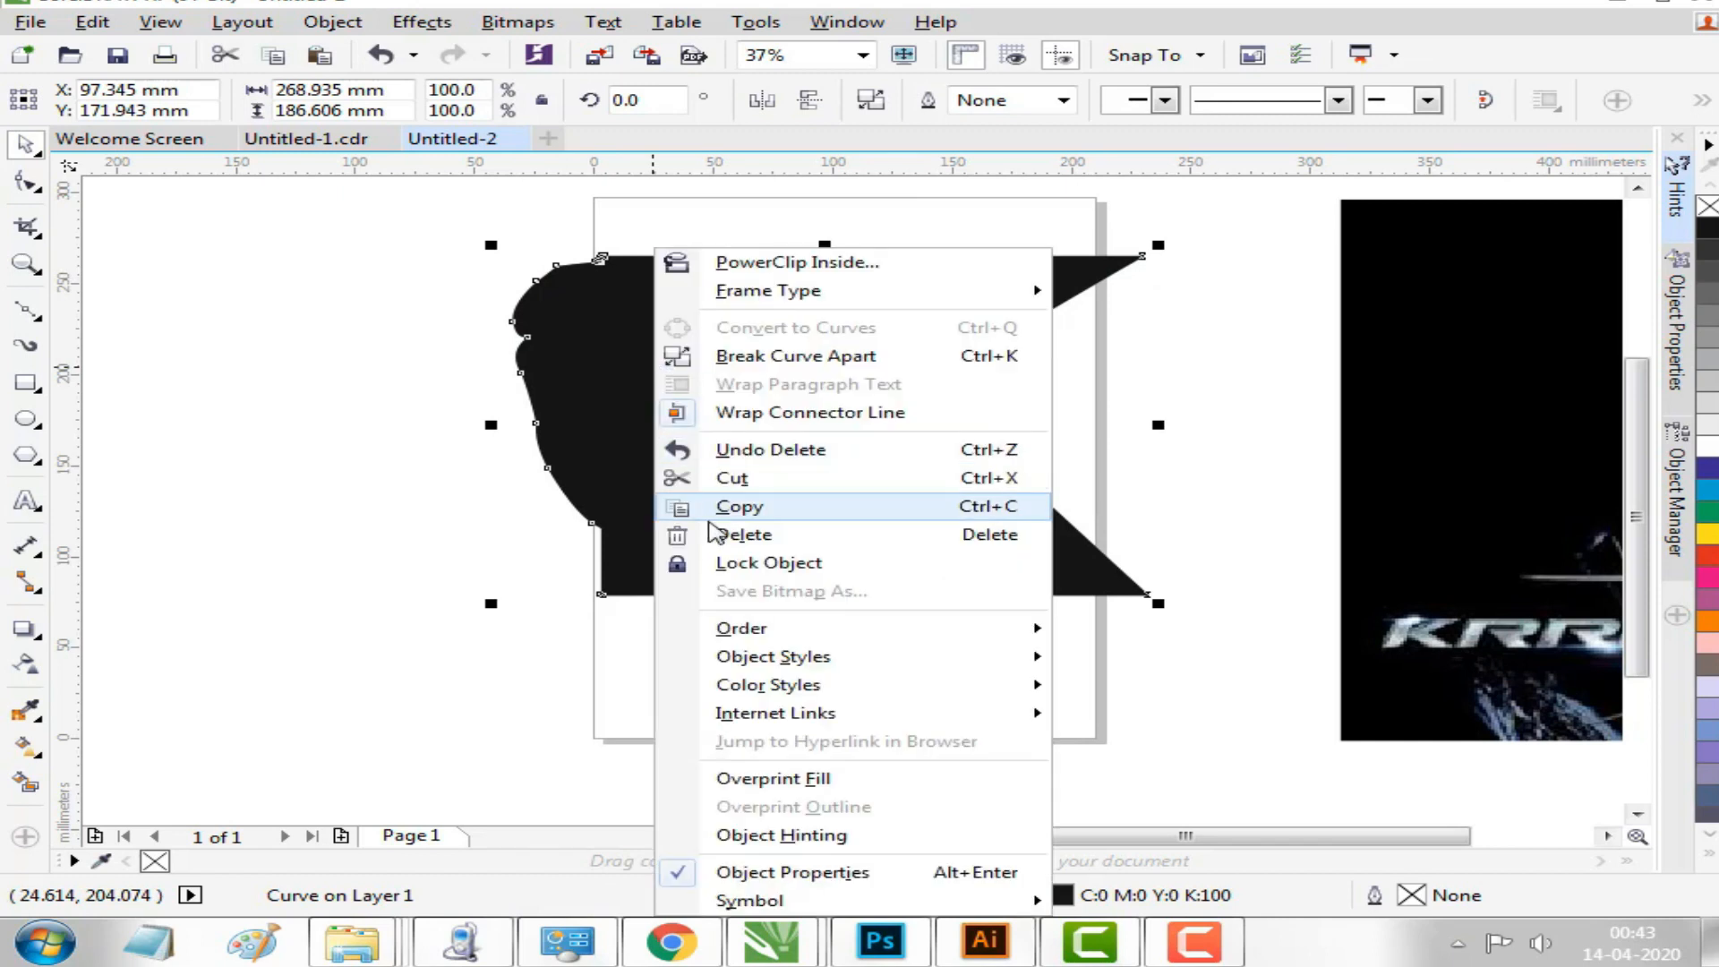
click(717, 537)
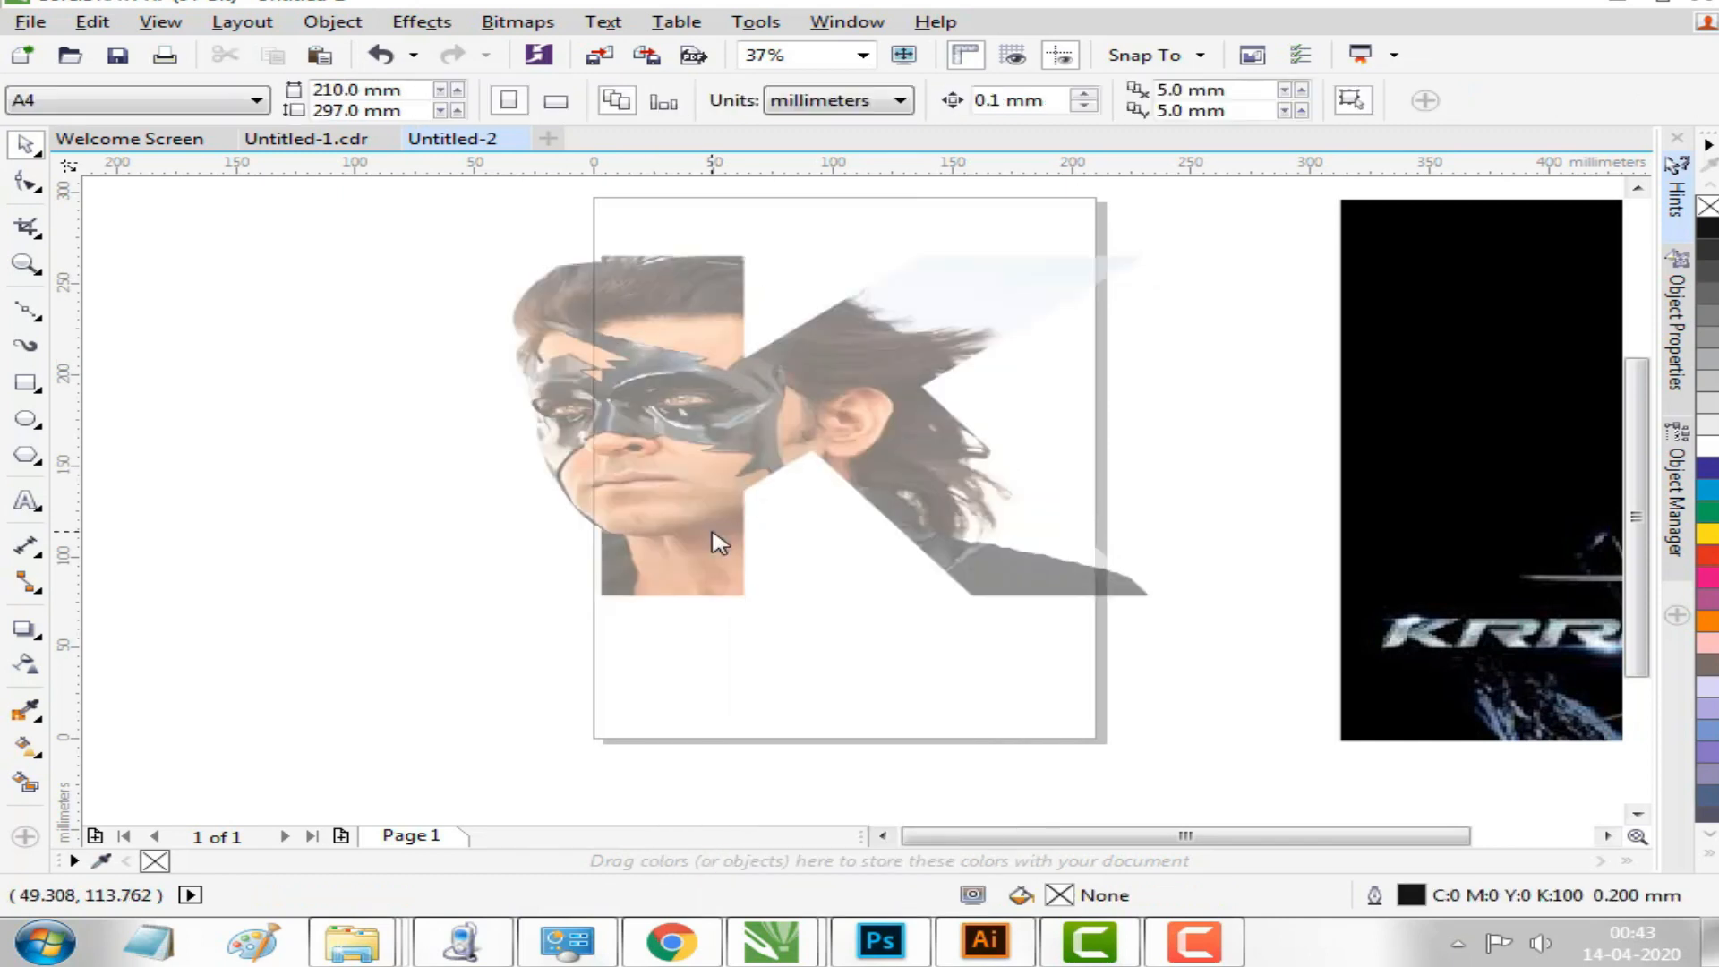
Set the K-shaped photo's uniform transparency to 0, then return to the Pick tool.
click(680, 463)
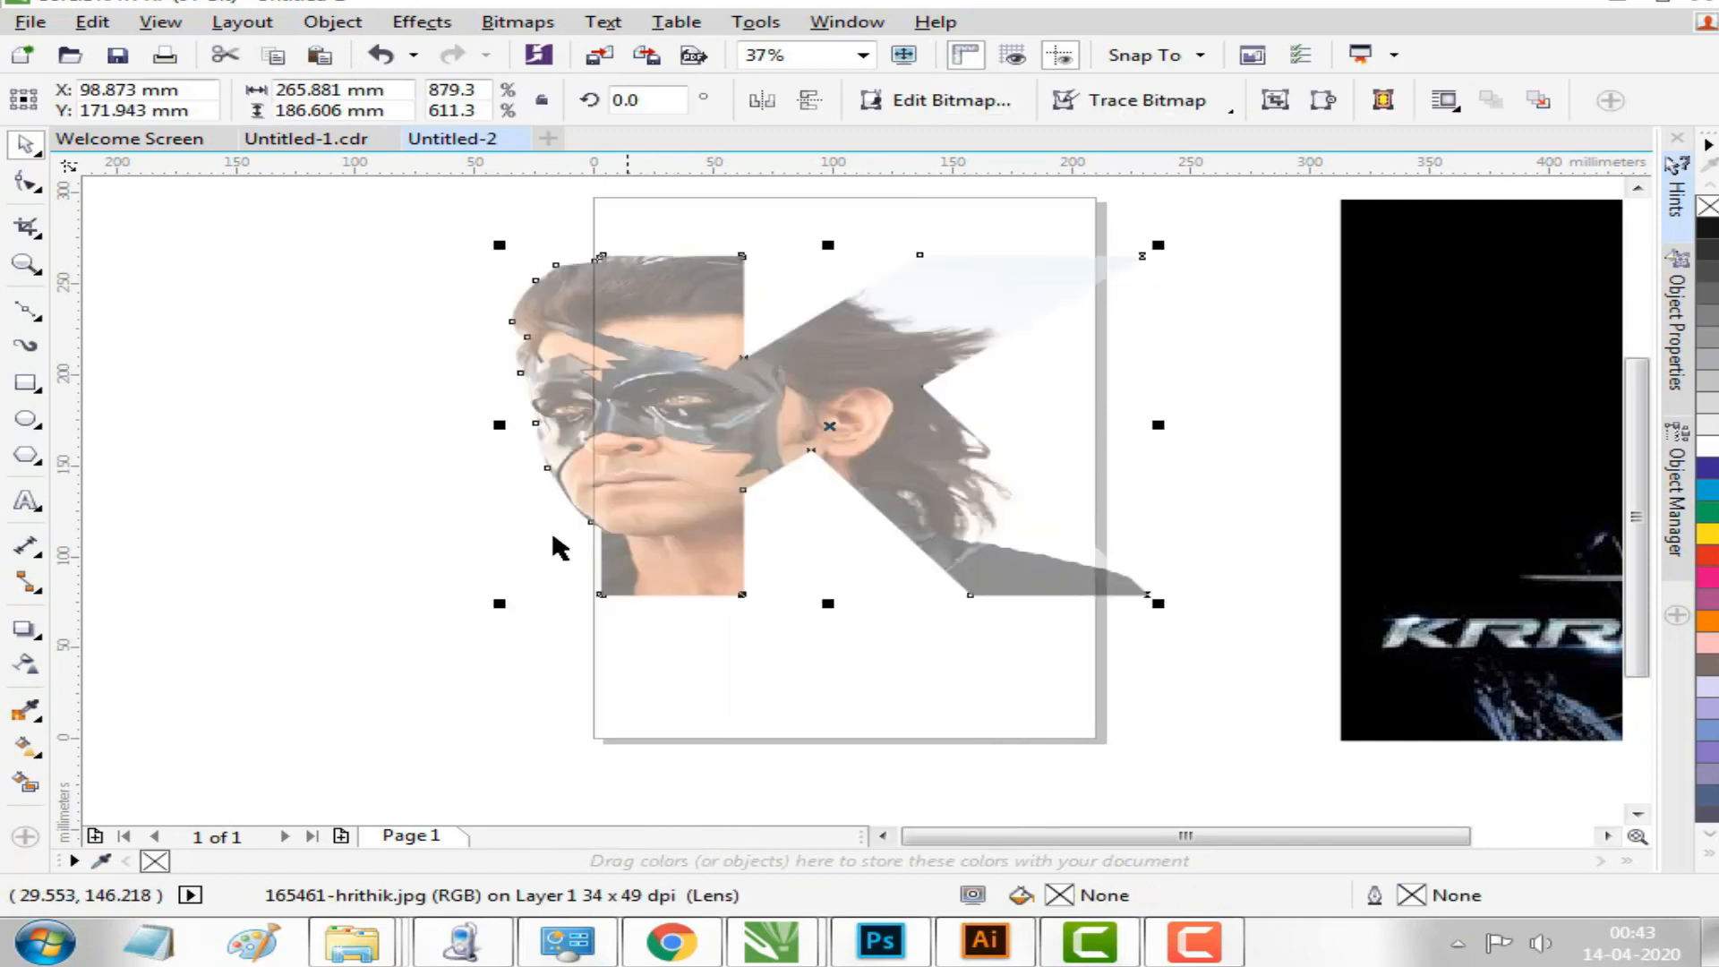
click(41, 667)
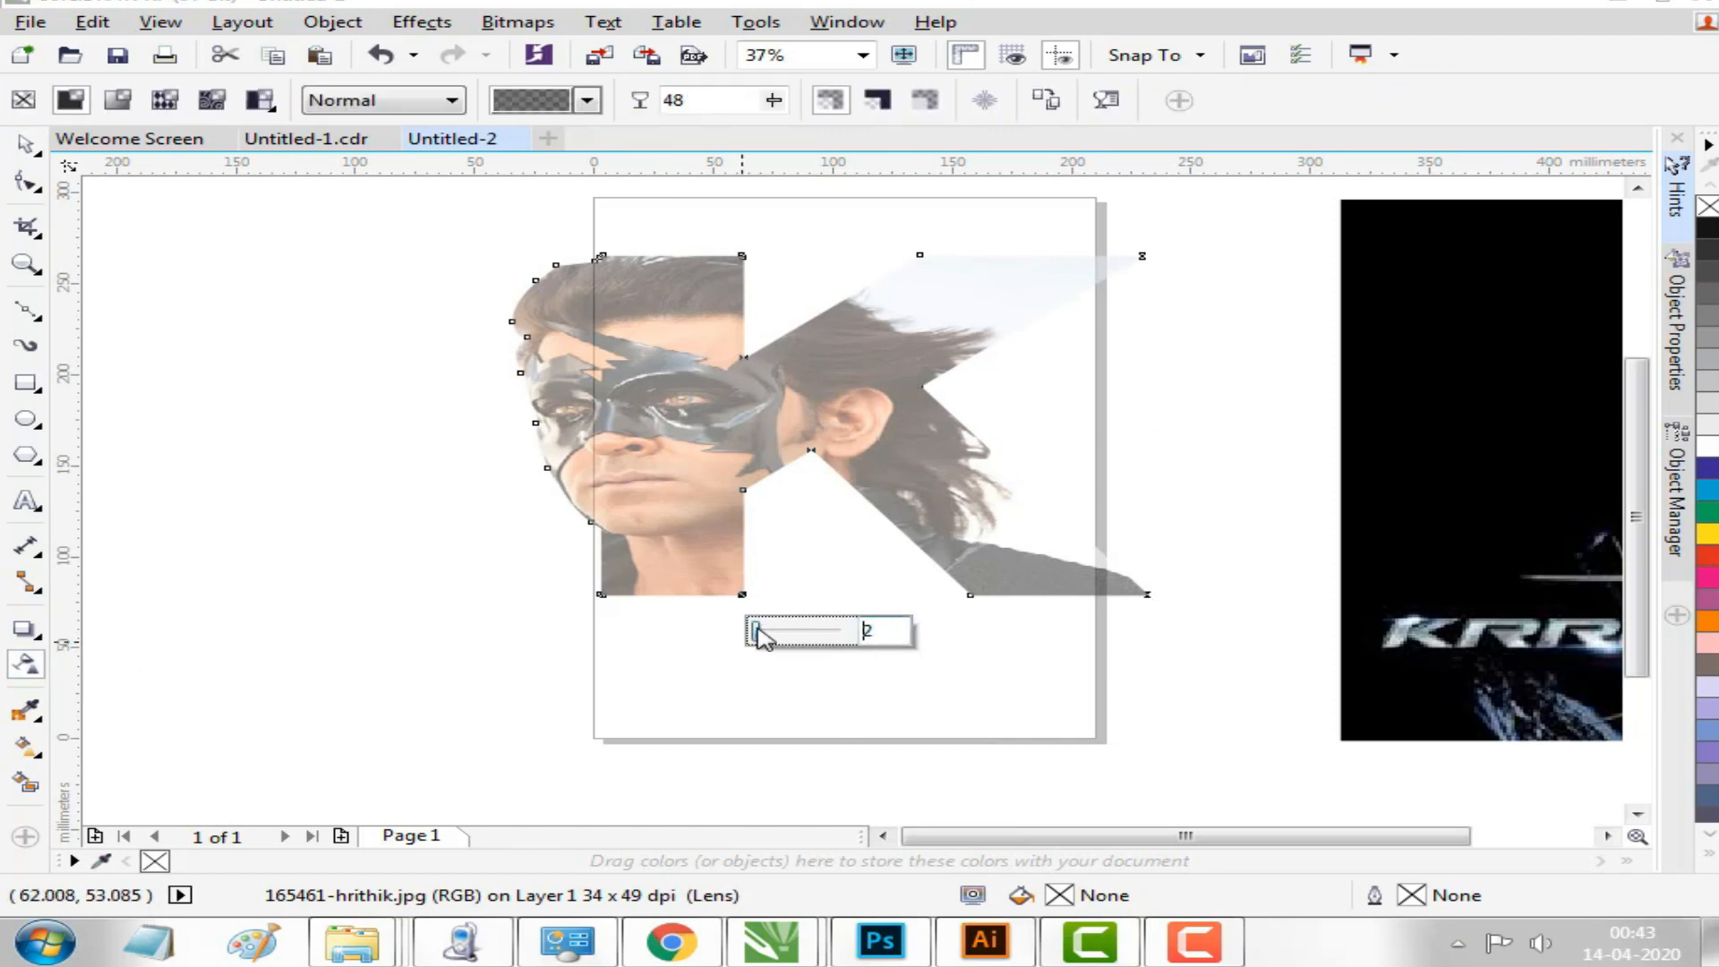
drag(757, 629, 757, 630)
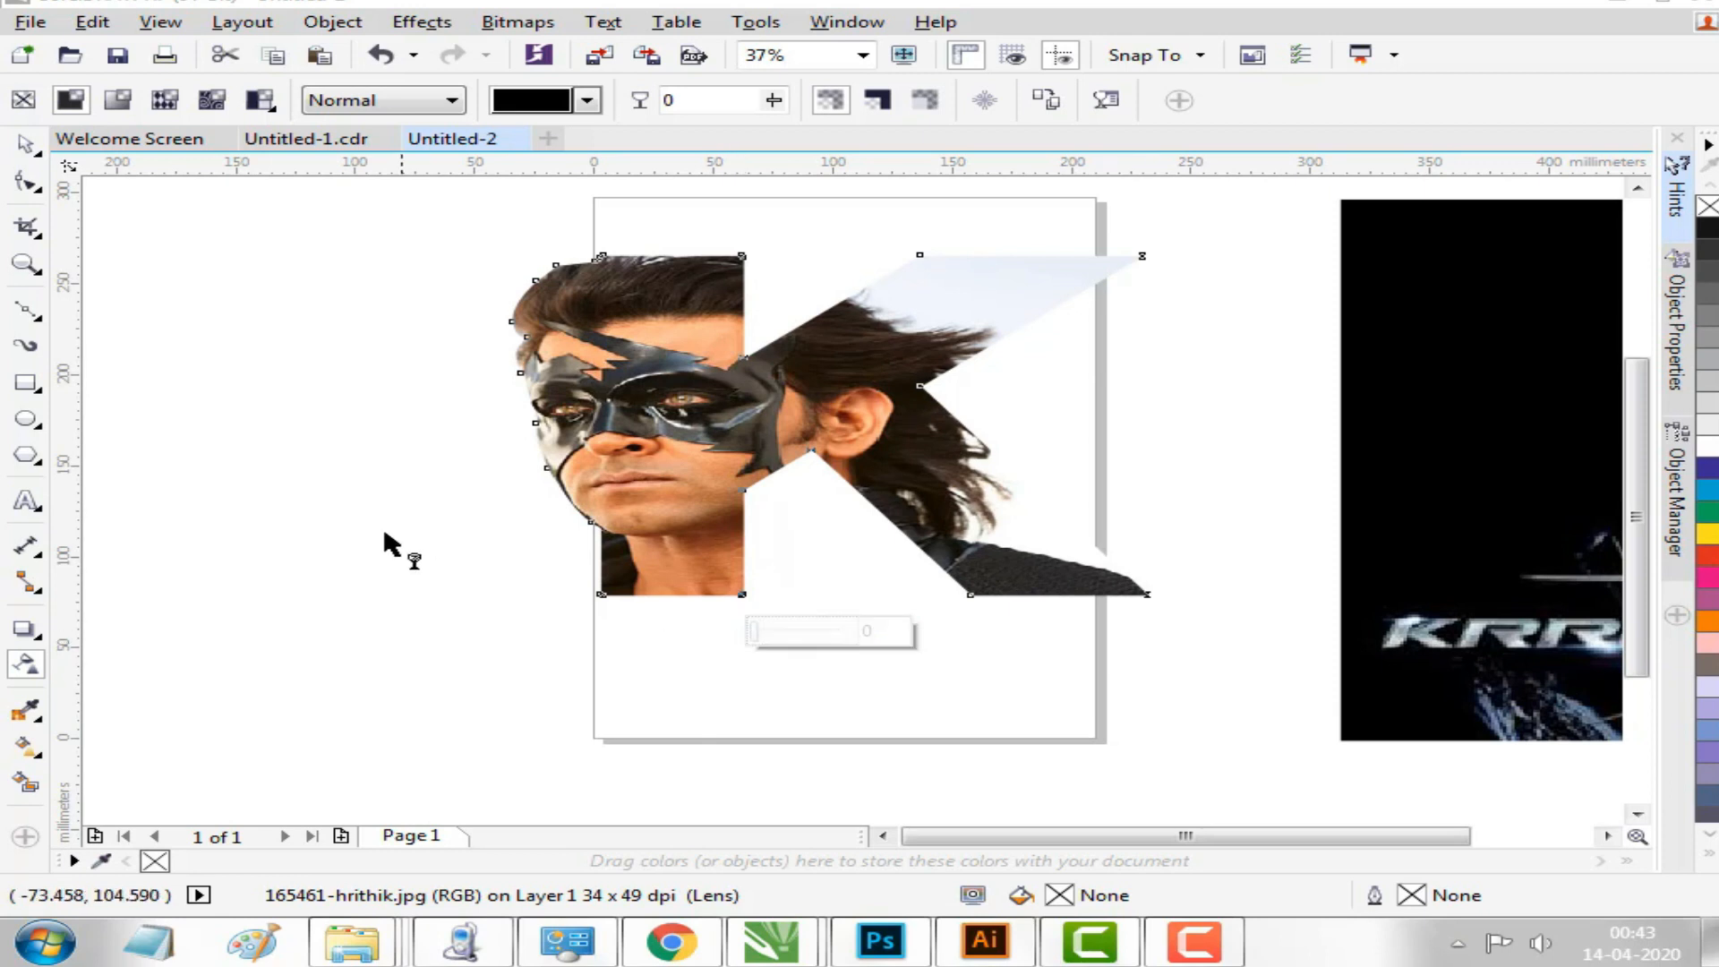
click(28, 144)
Move the K-shaped photo aside and bring the black Krrish 3 poster over the page next to it.
drag(652, 414, 325, 517)
drag(1416, 419, 837, 436)
drag(273, 479, 383, 477)
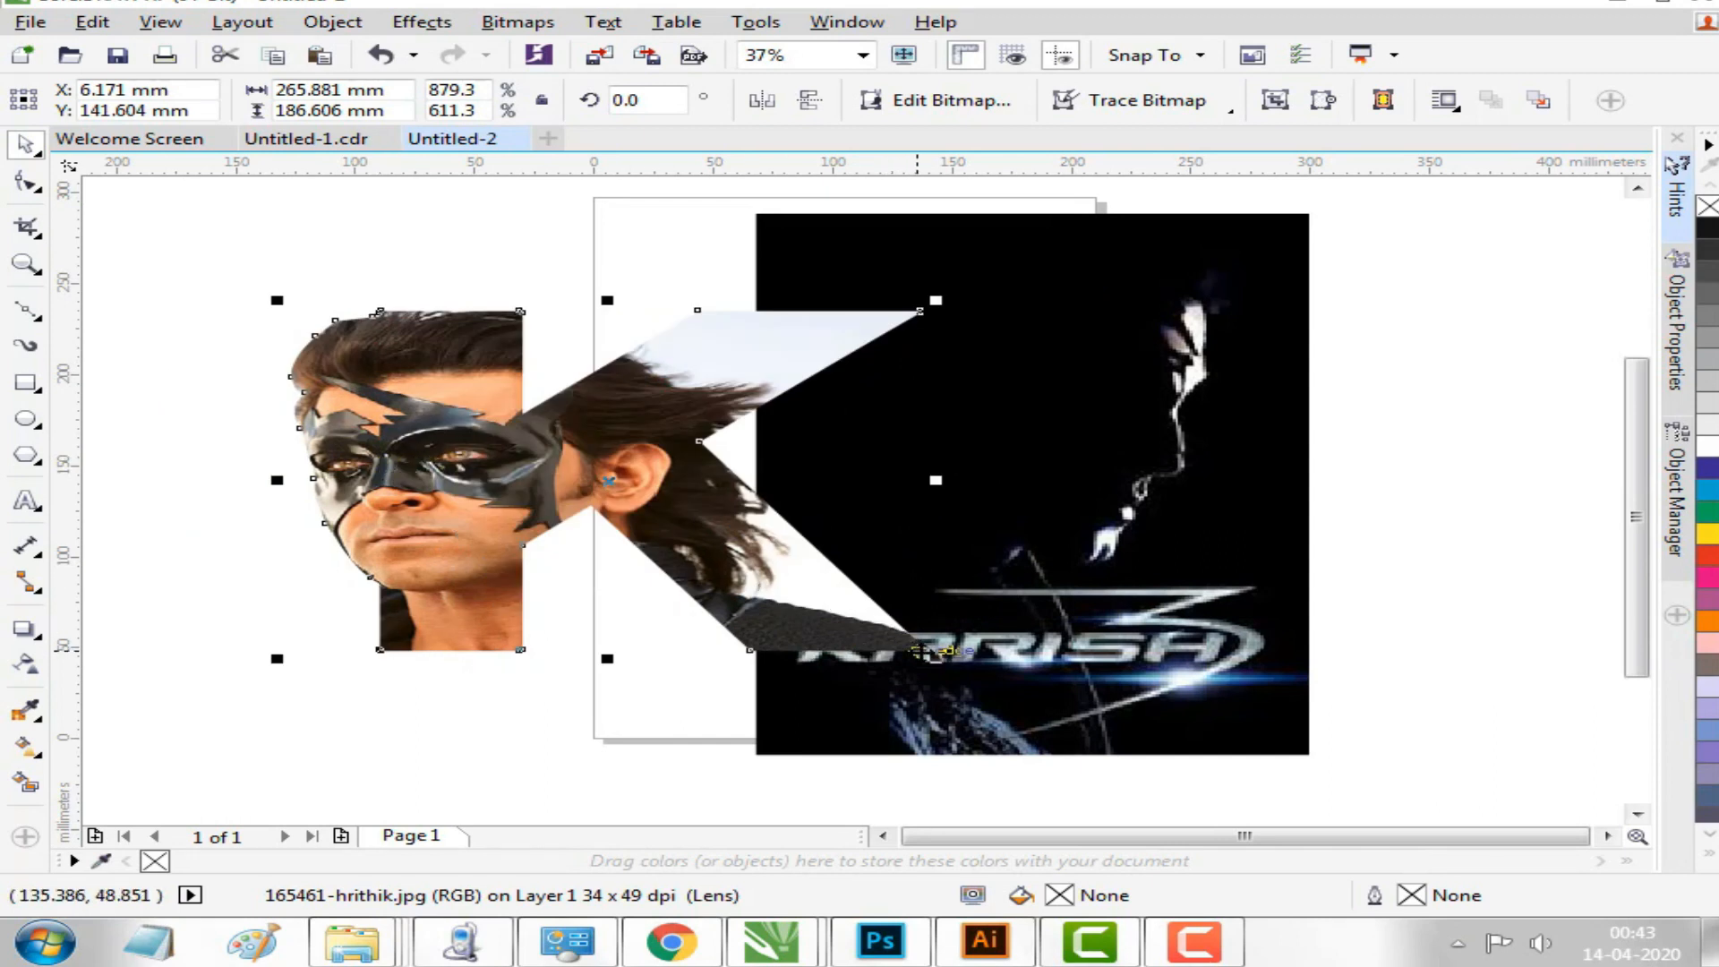
Shrink the K-shaped photo to about 129 by 91 mm, place it on the poster above the KRRISH title, and deselect it.
drag(931, 654, 849, 610)
drag(541, 472, 915, 387)
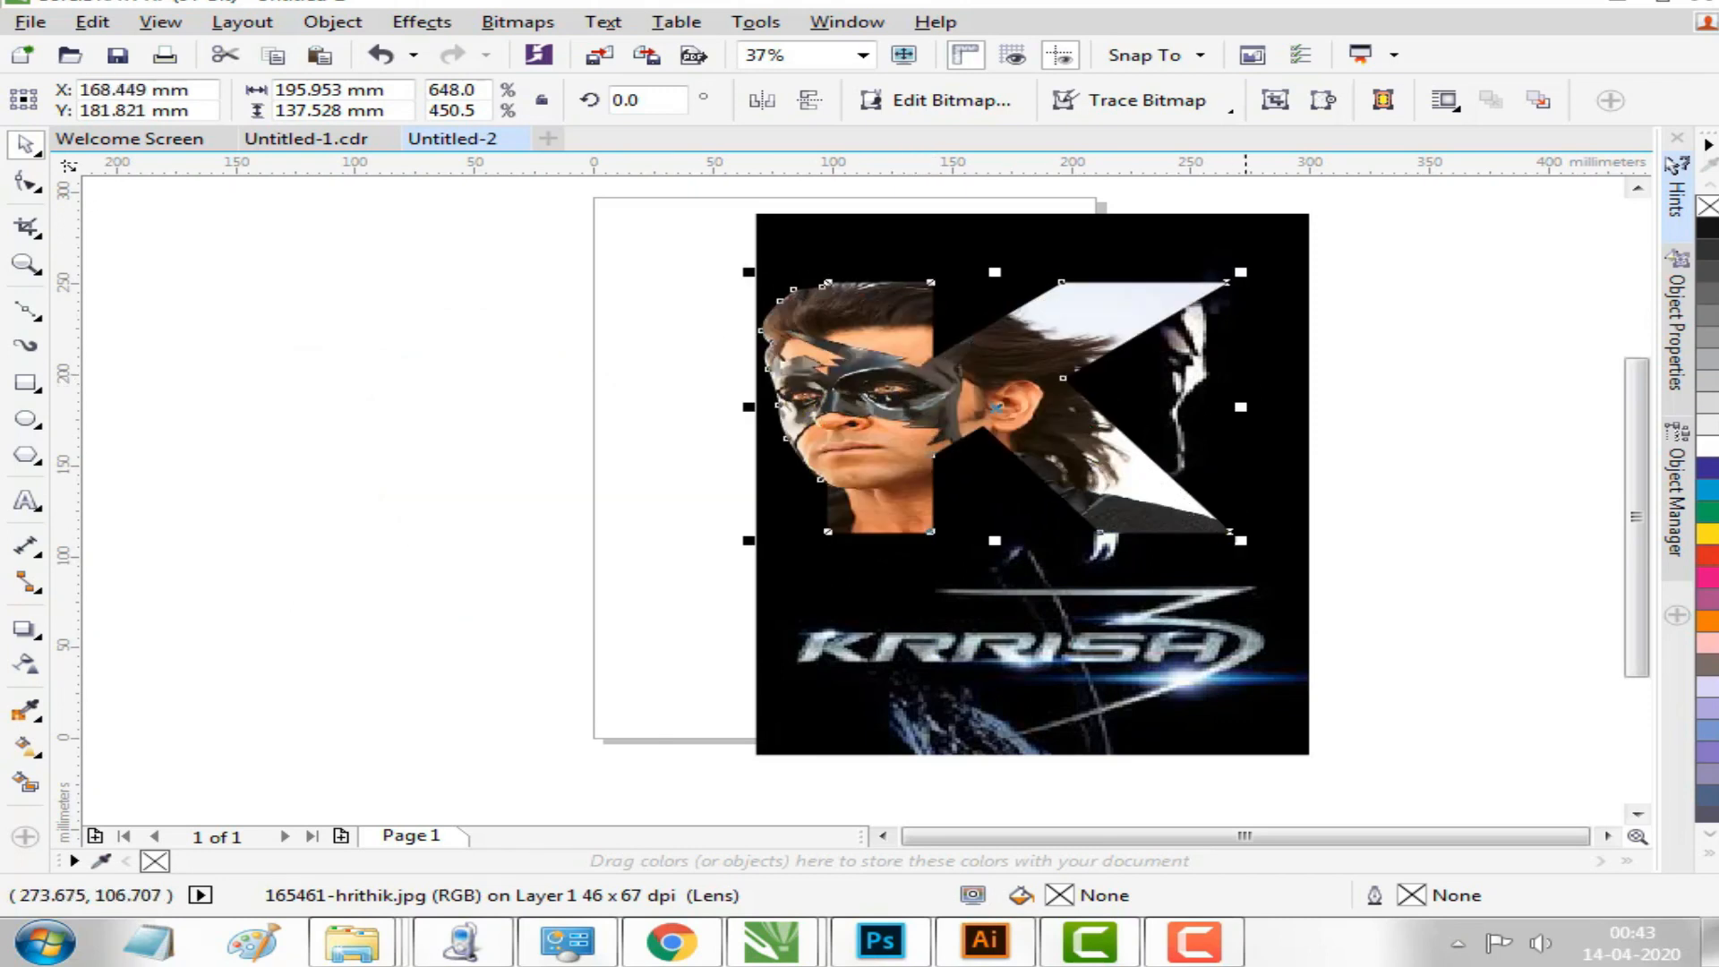
drag(1230, 532, 1169, 503)
drag(980, 411, 950, 474)
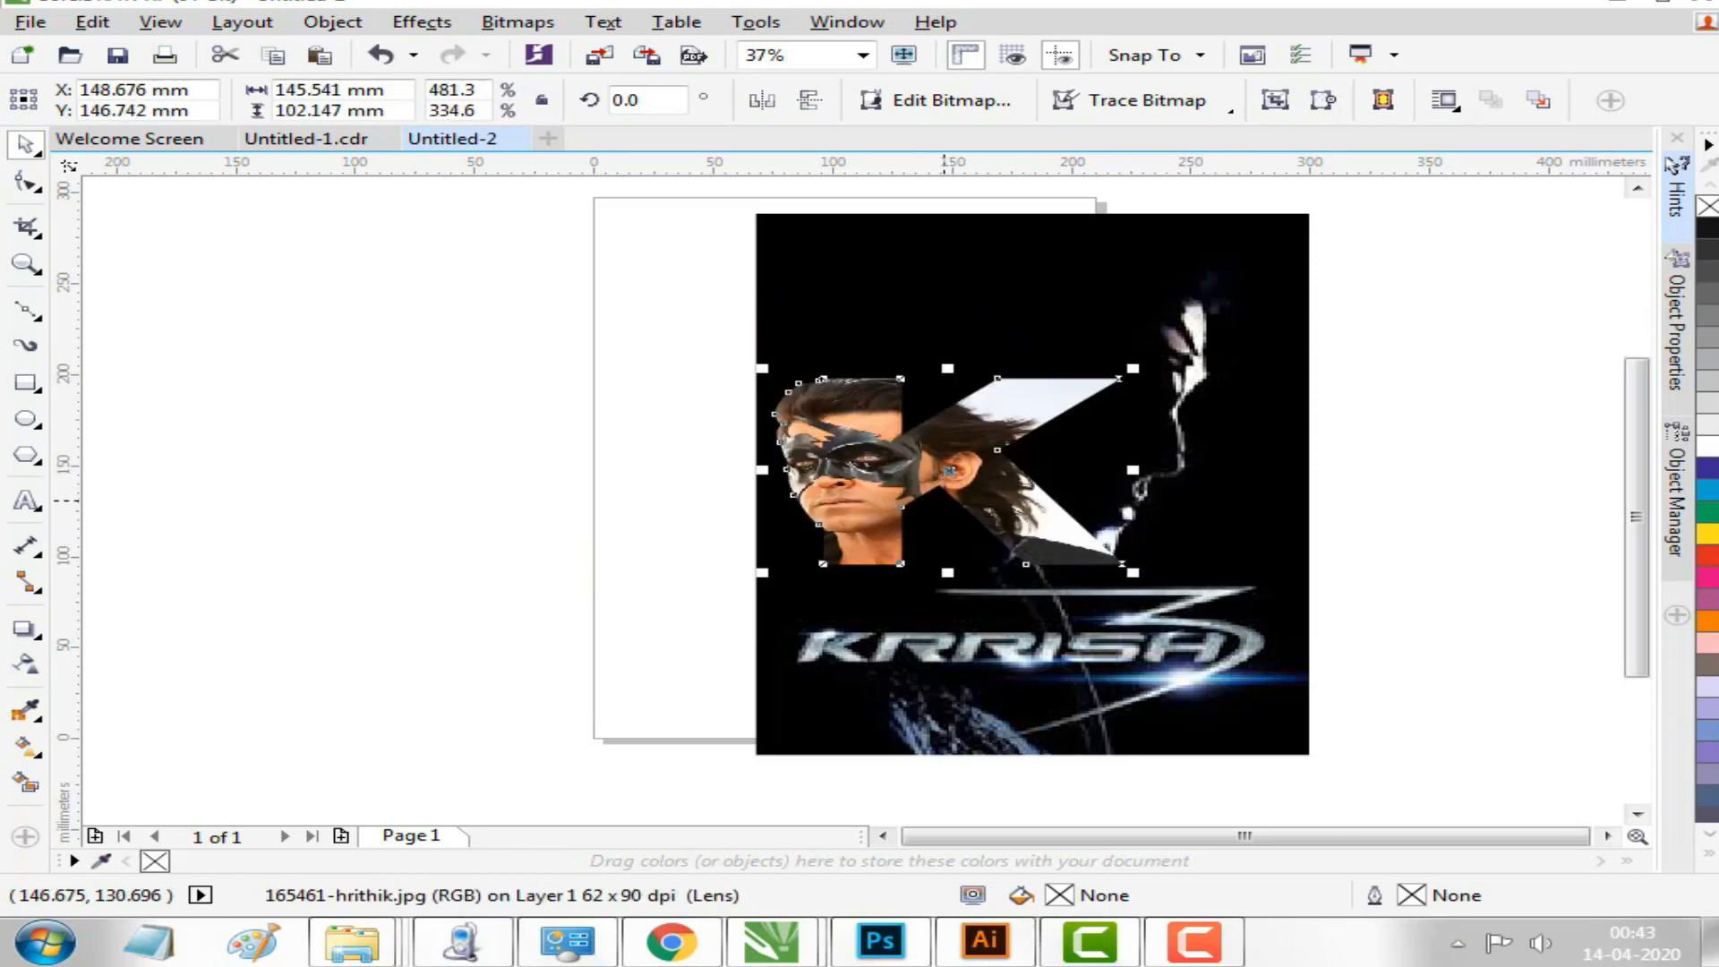
drag(1133, 571, 1103, 550)
drag(907, 477, 900, 441)
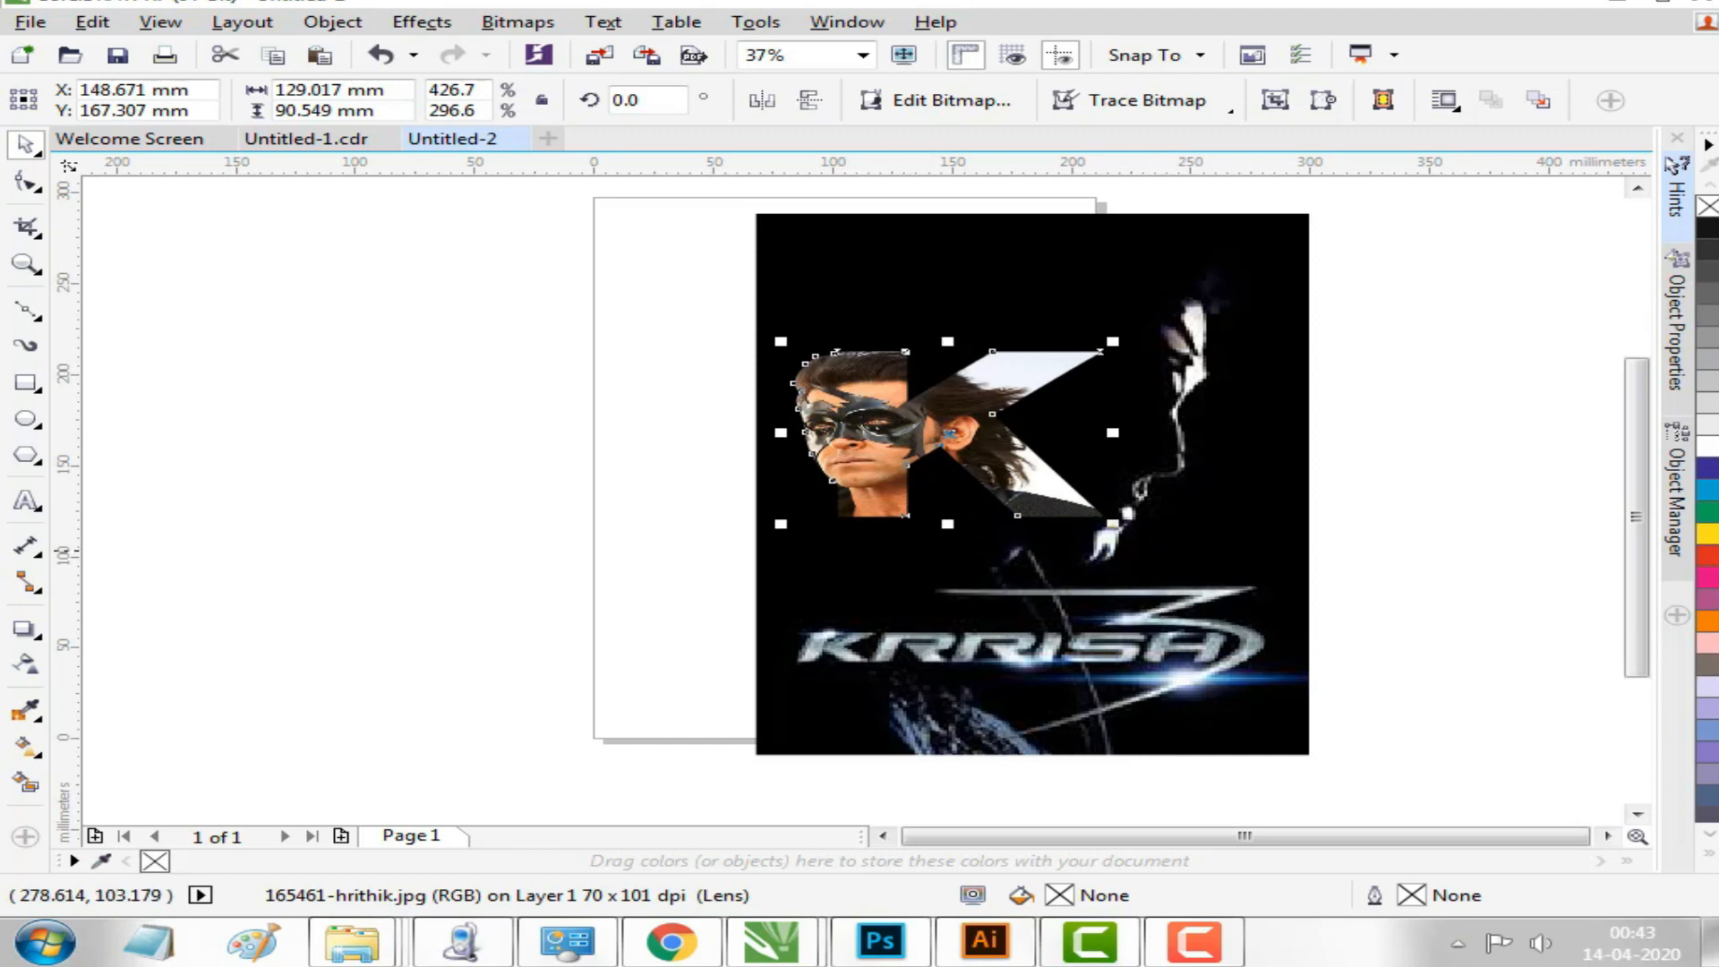
click(1452, 476)
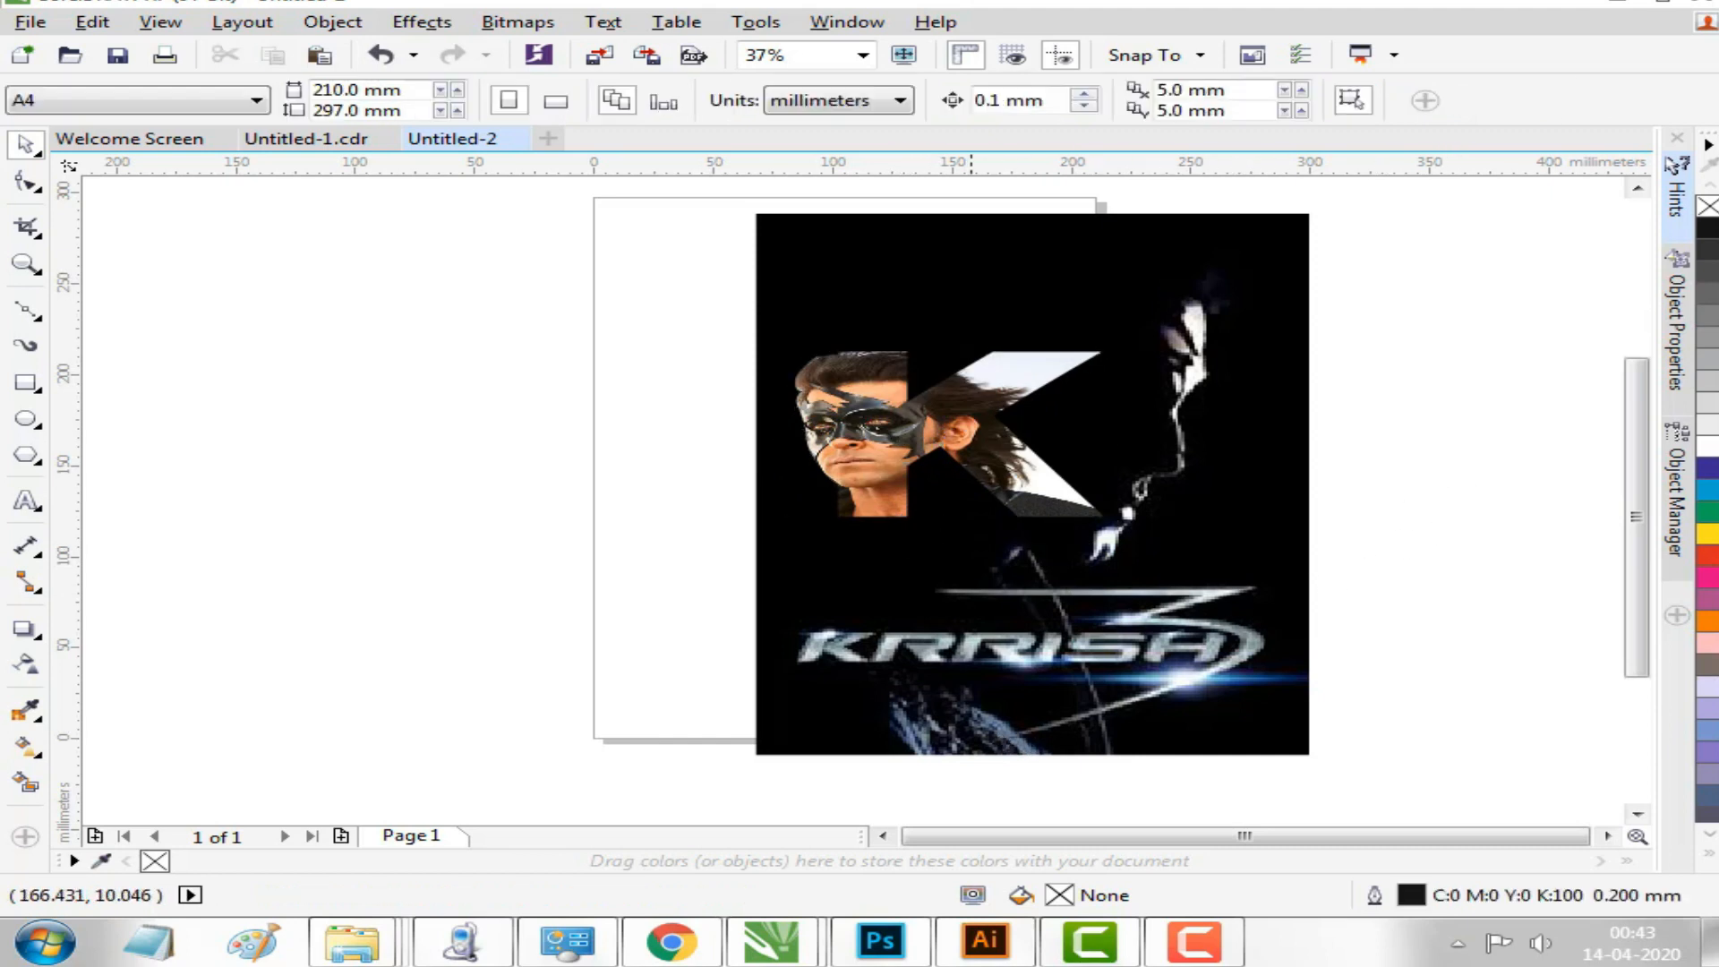
Copy the poster and the K-shaped photo together, switch to Photoshop, and paste them into the blank Untitled-1 document.
click(874, 470)
click(595, 238)
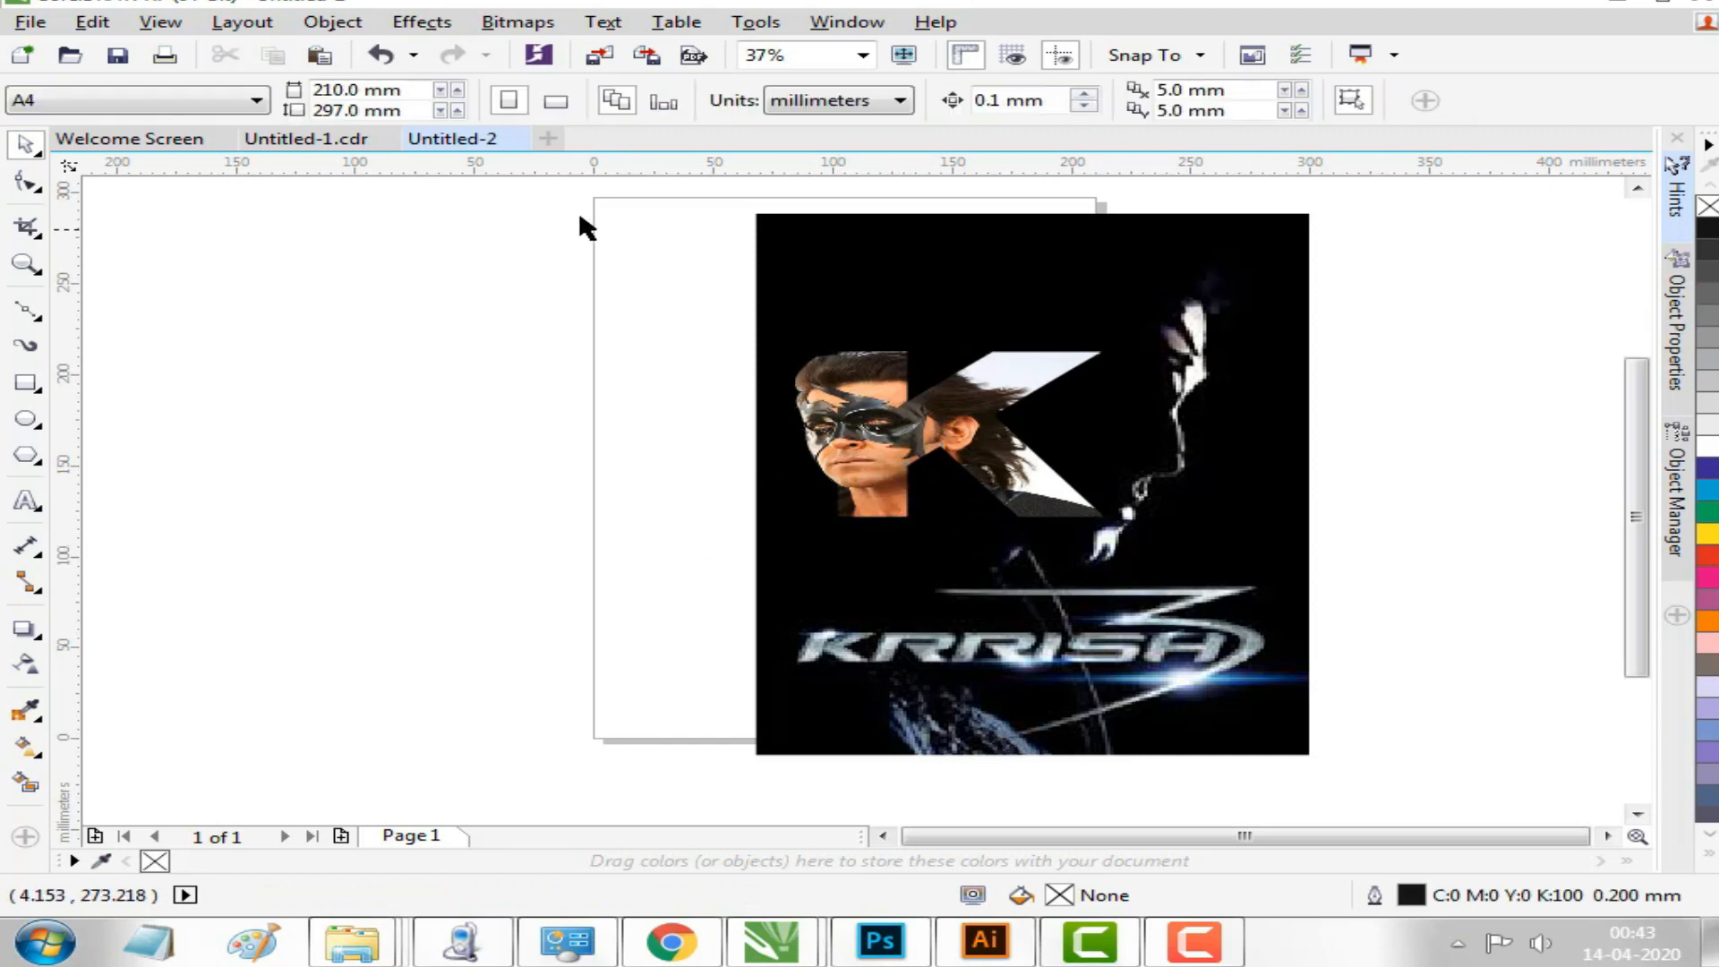
drag(638, 274, 1383, 778)
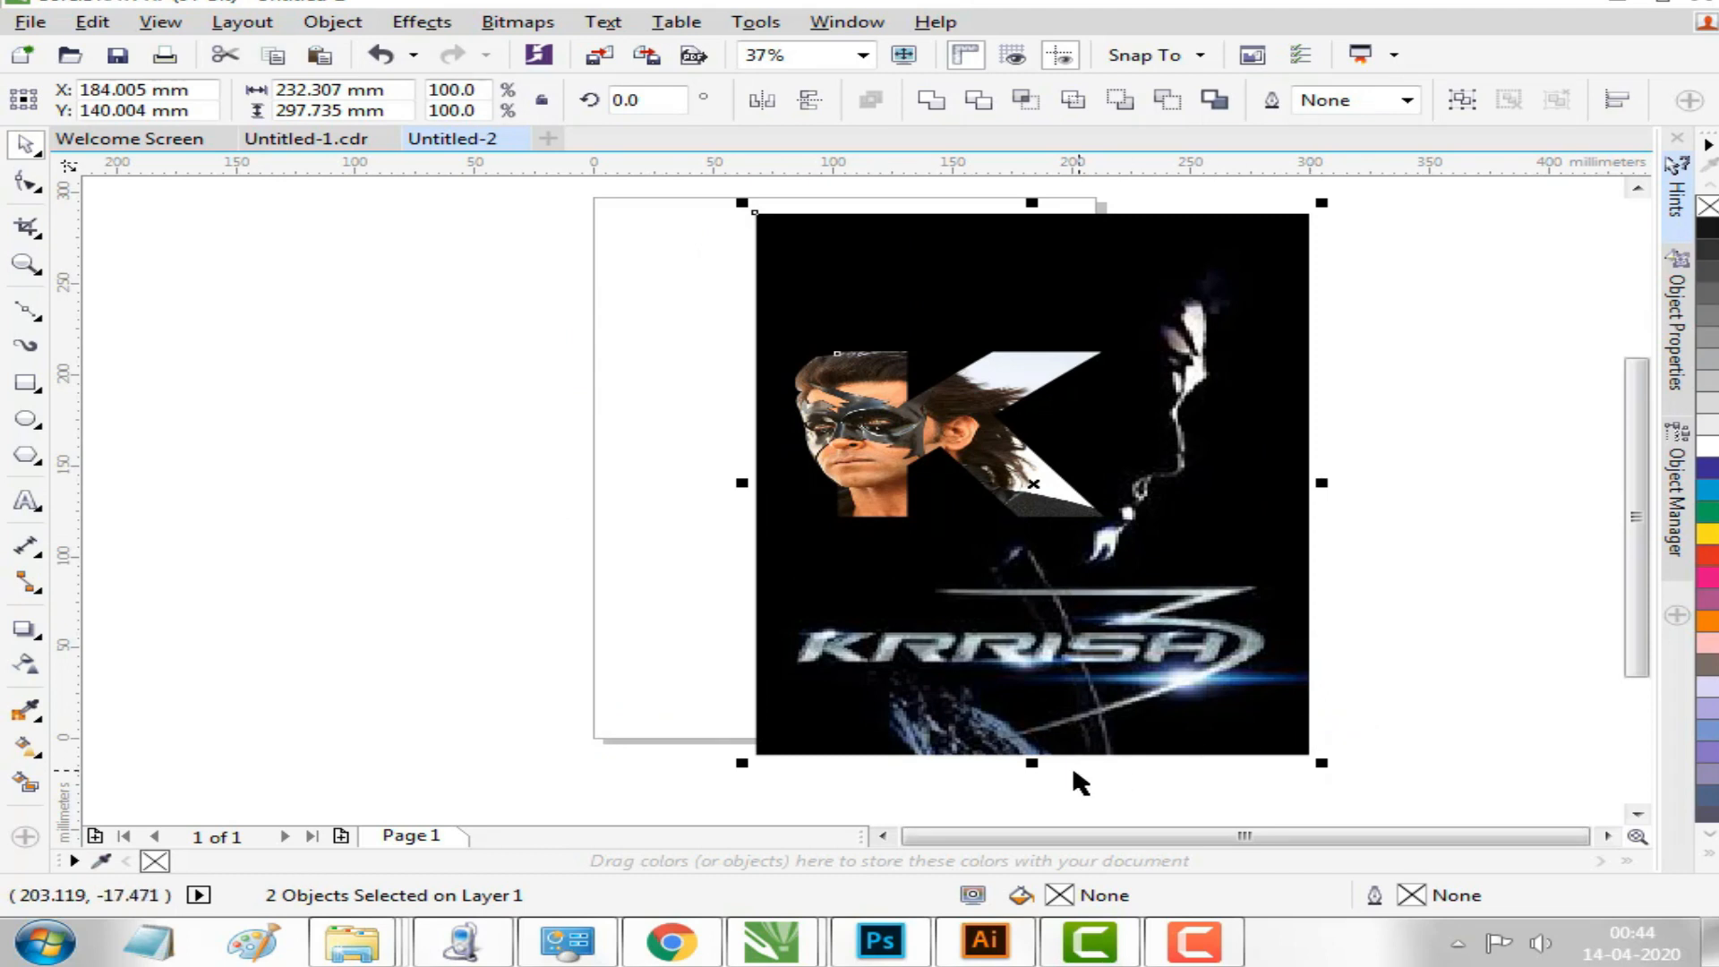
key(super+Tab)
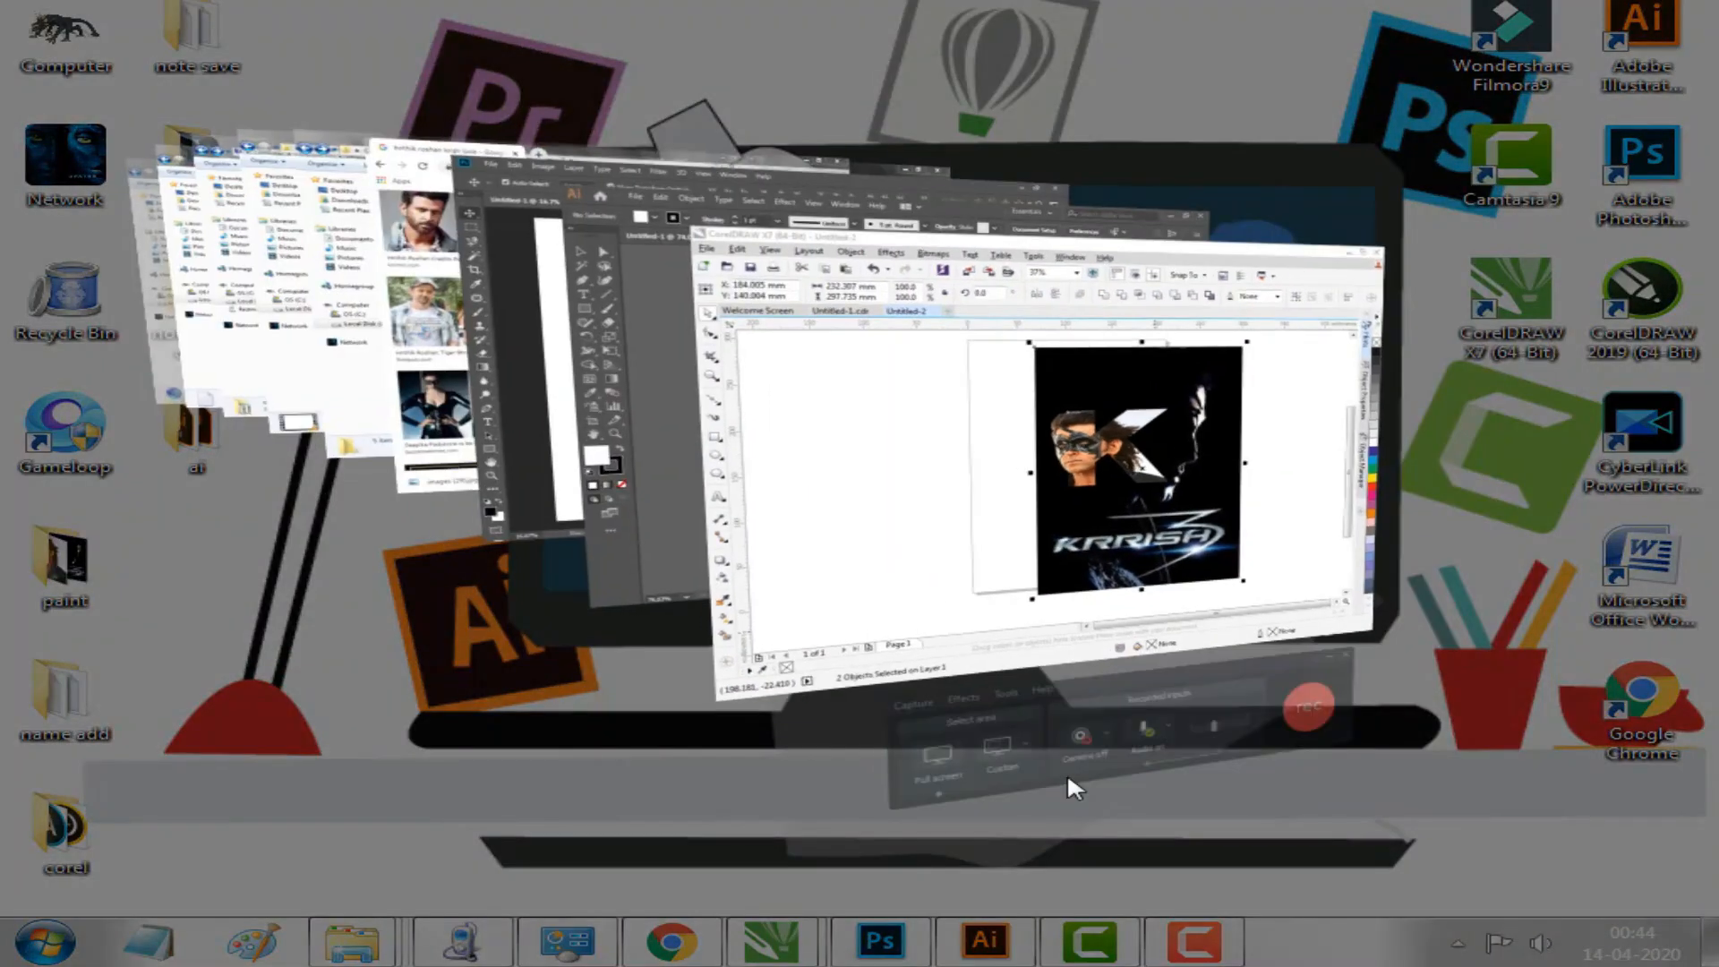
key(super+Tab)
key(super+Tab)
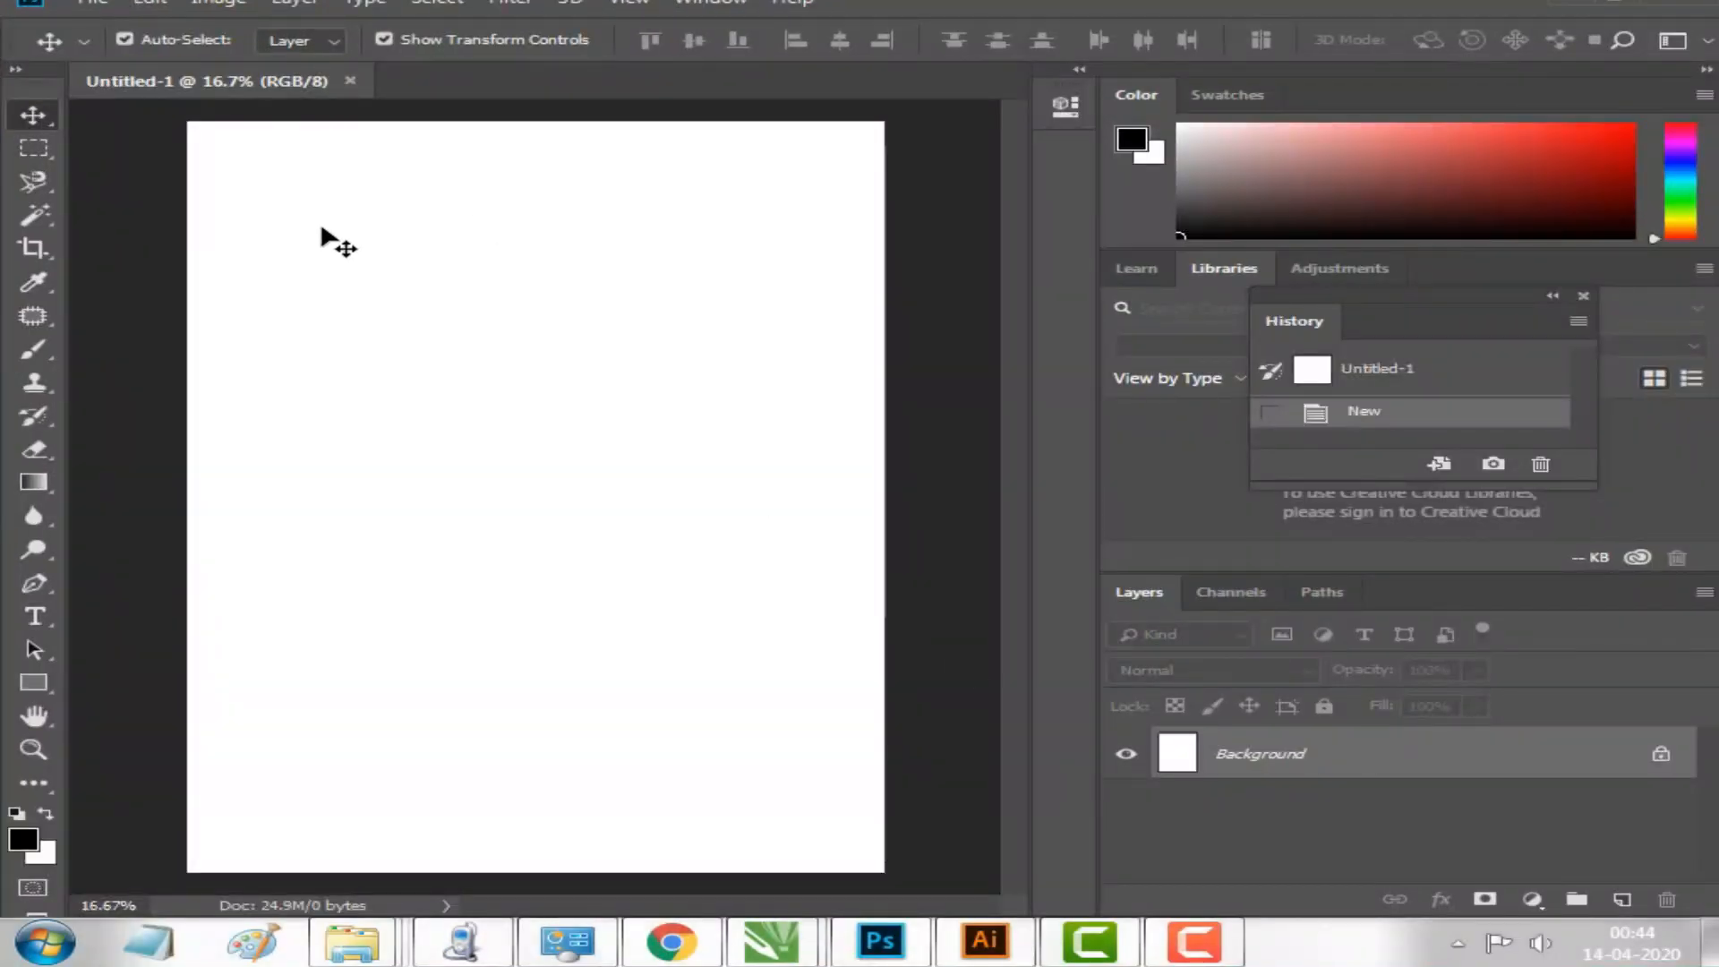
key(ctrl+v)
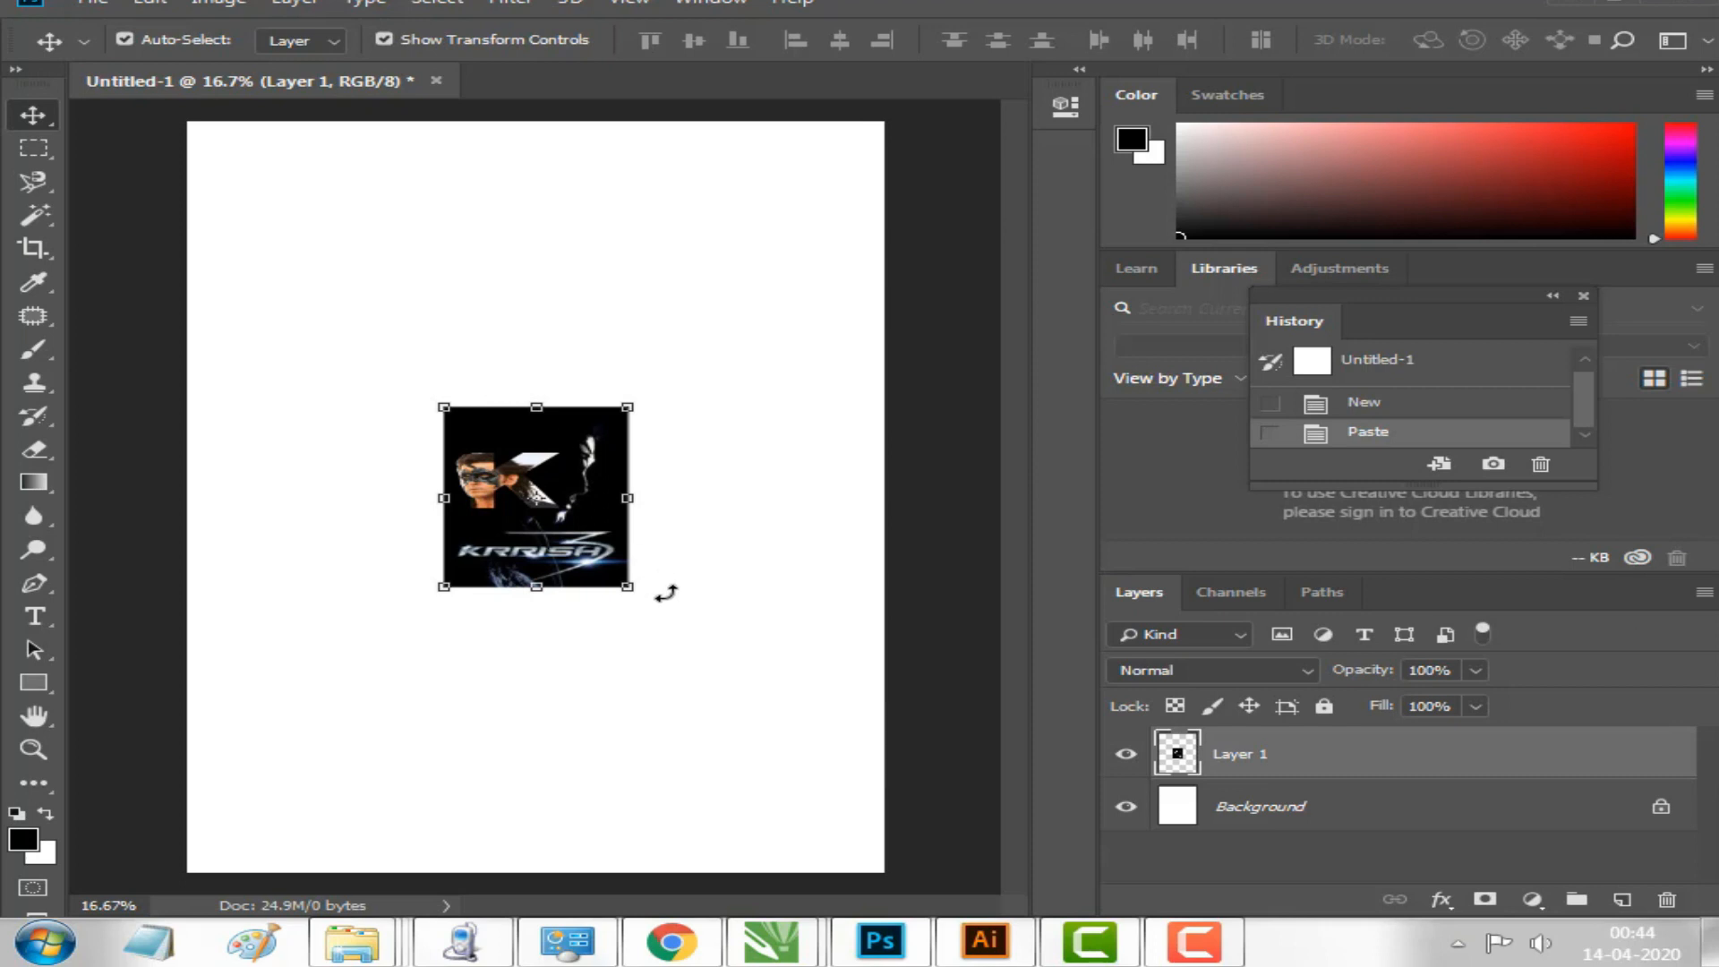
Enlarge the pasted artwork to about 379% so it spans the canvas width, centre it on the canvas, and apply the transformation.
drag(634, 590, 837, 788)
drag(678, 584, 471, 330)
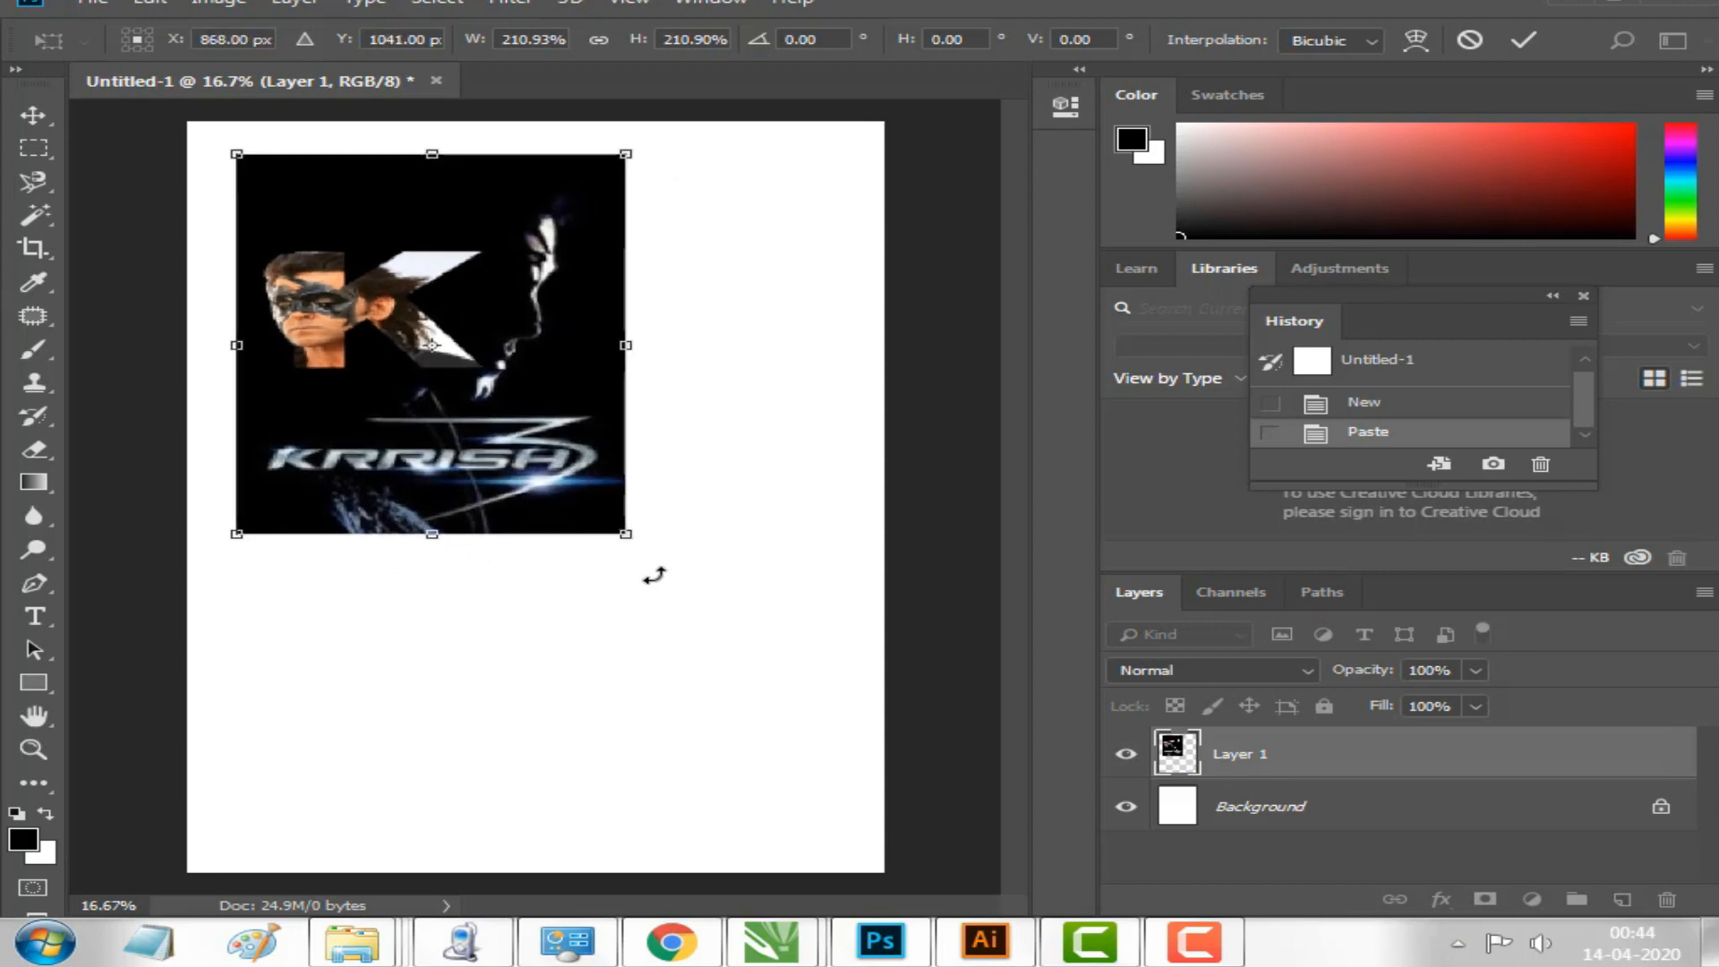
drag(632, 539, 891, 793)
drag(605, 511, 578, 553)
mouse_move(864, 839)
mouse_down()
mouse_move(906, 865)
mouse_move(887, 853)
mouse_up()
drag(522, 562, 531, 494)
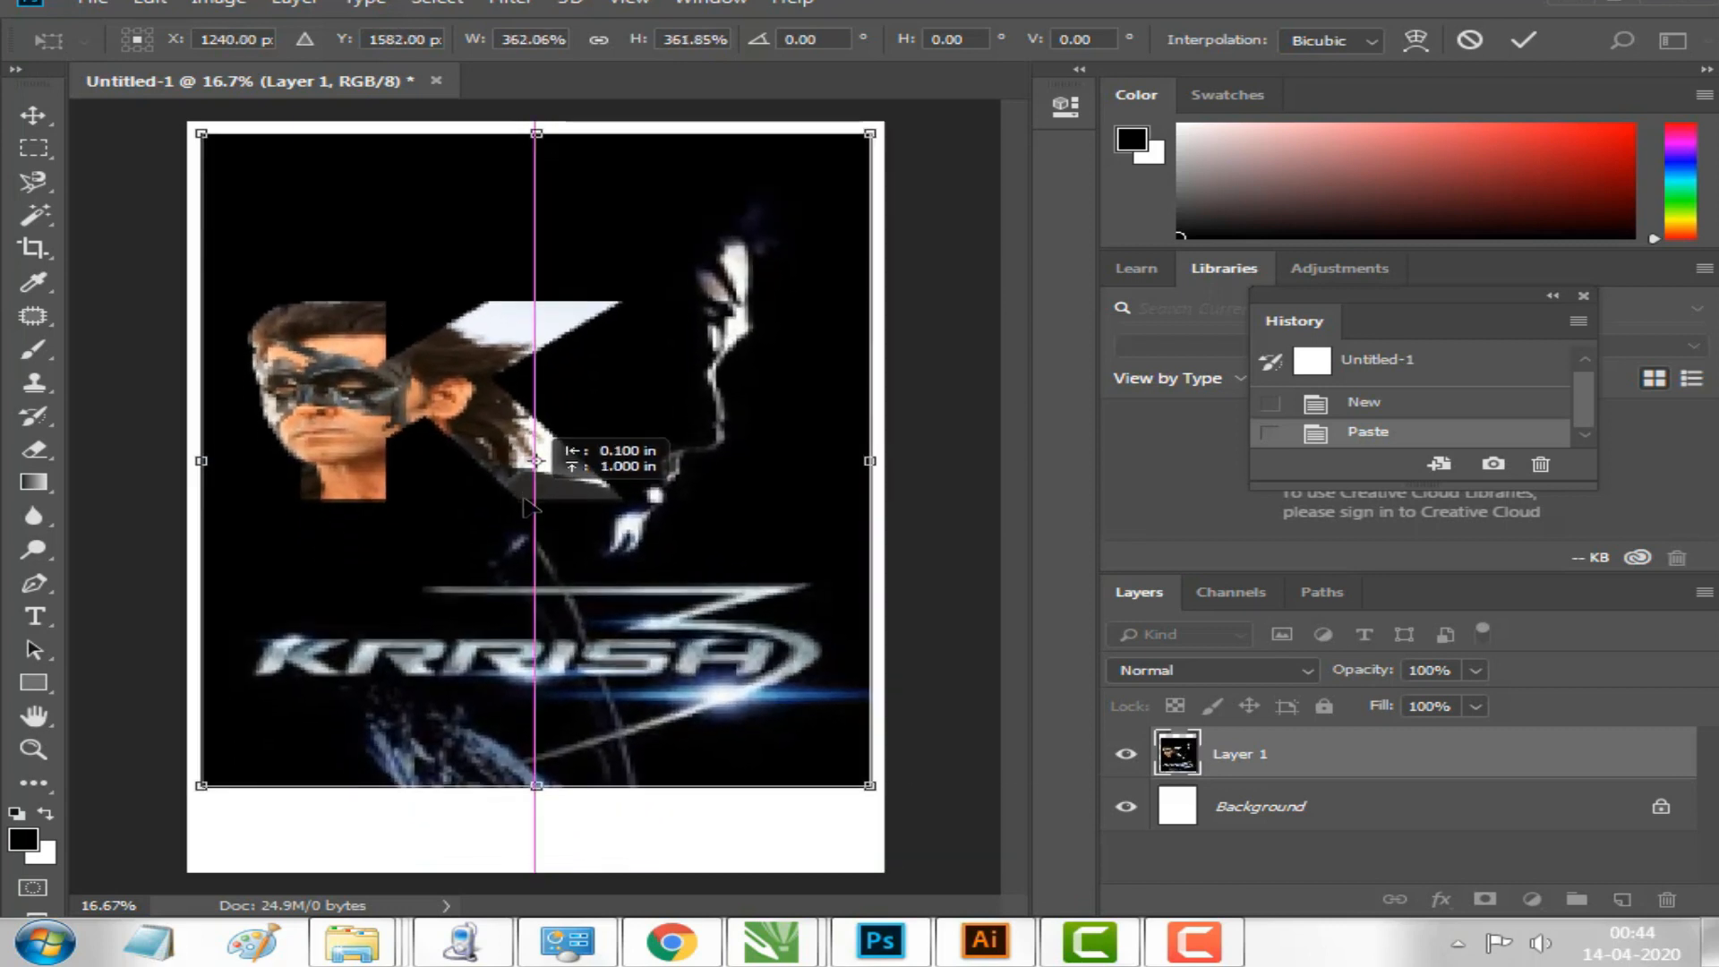
drag(882, 803, 914, 831)
drag(671, 617, 652, 634)
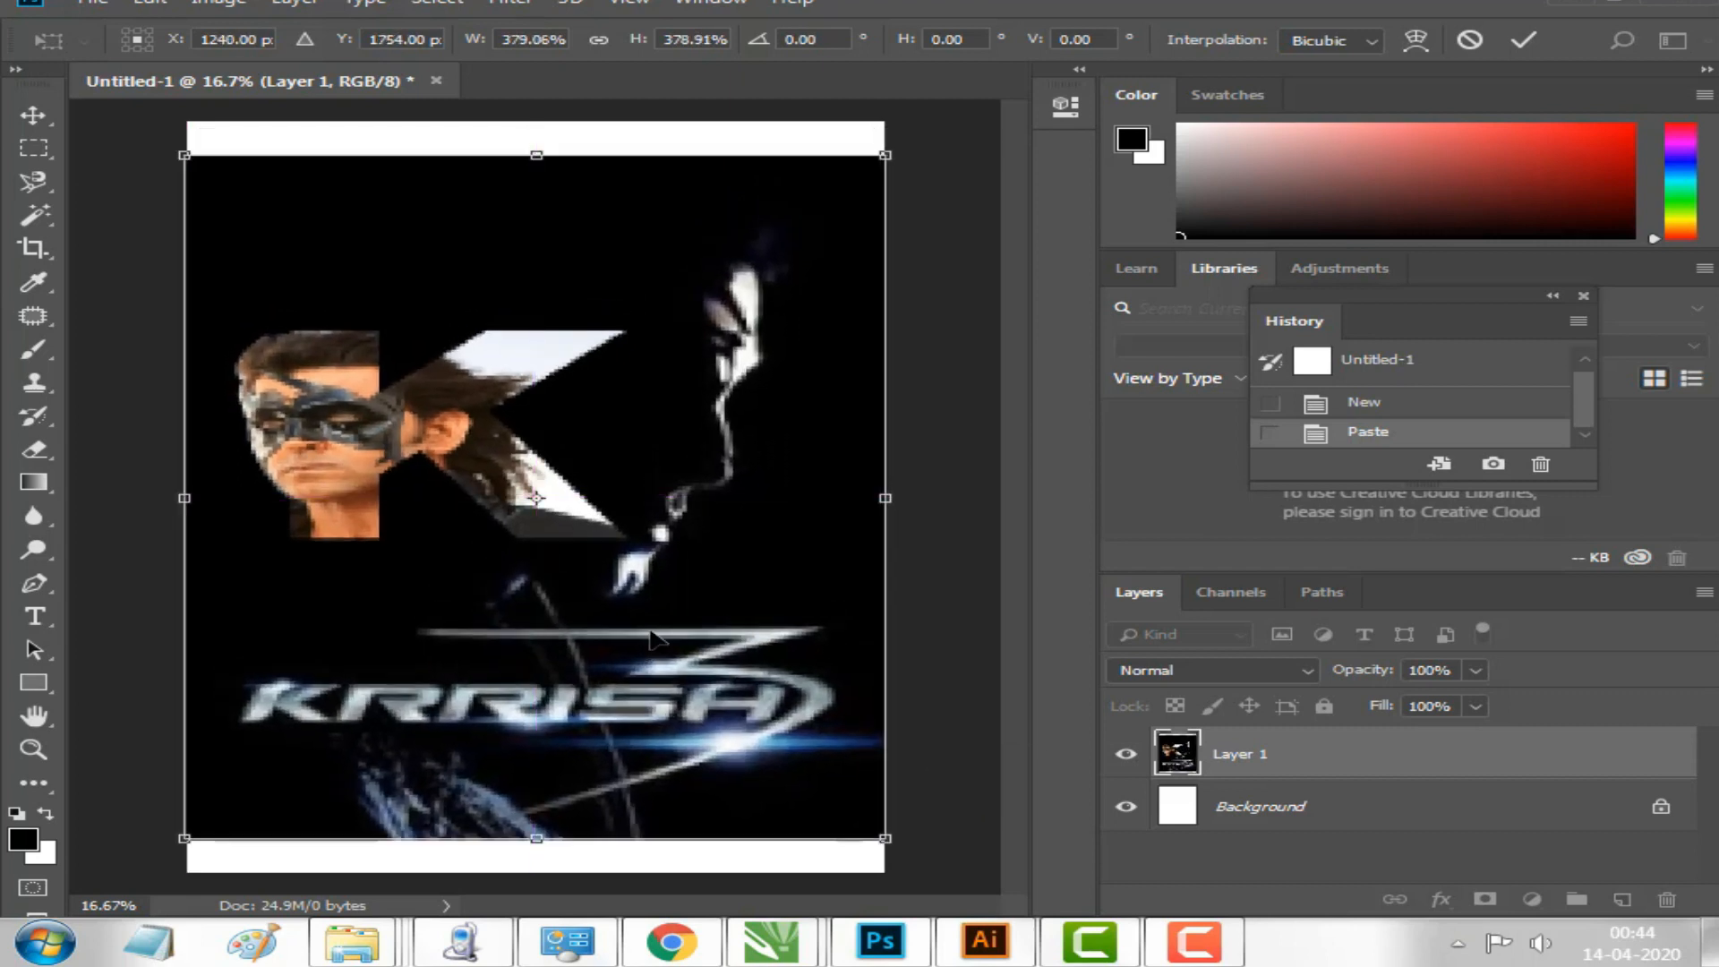
click(36, 115)
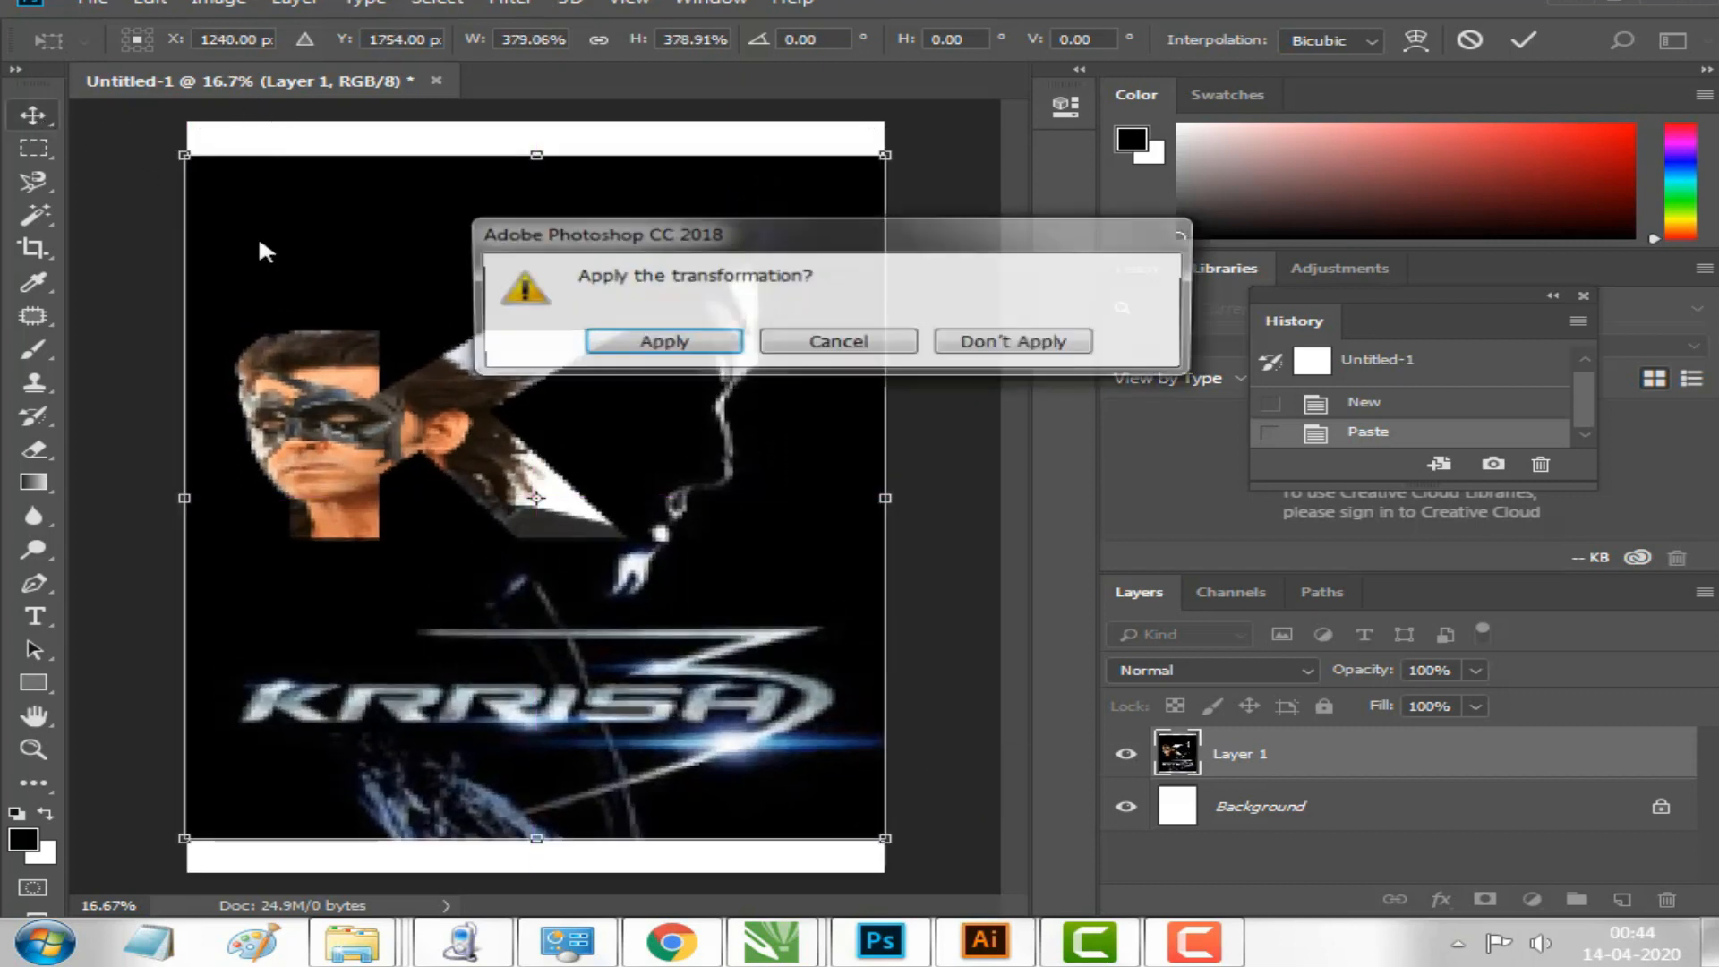
click(643, 349)
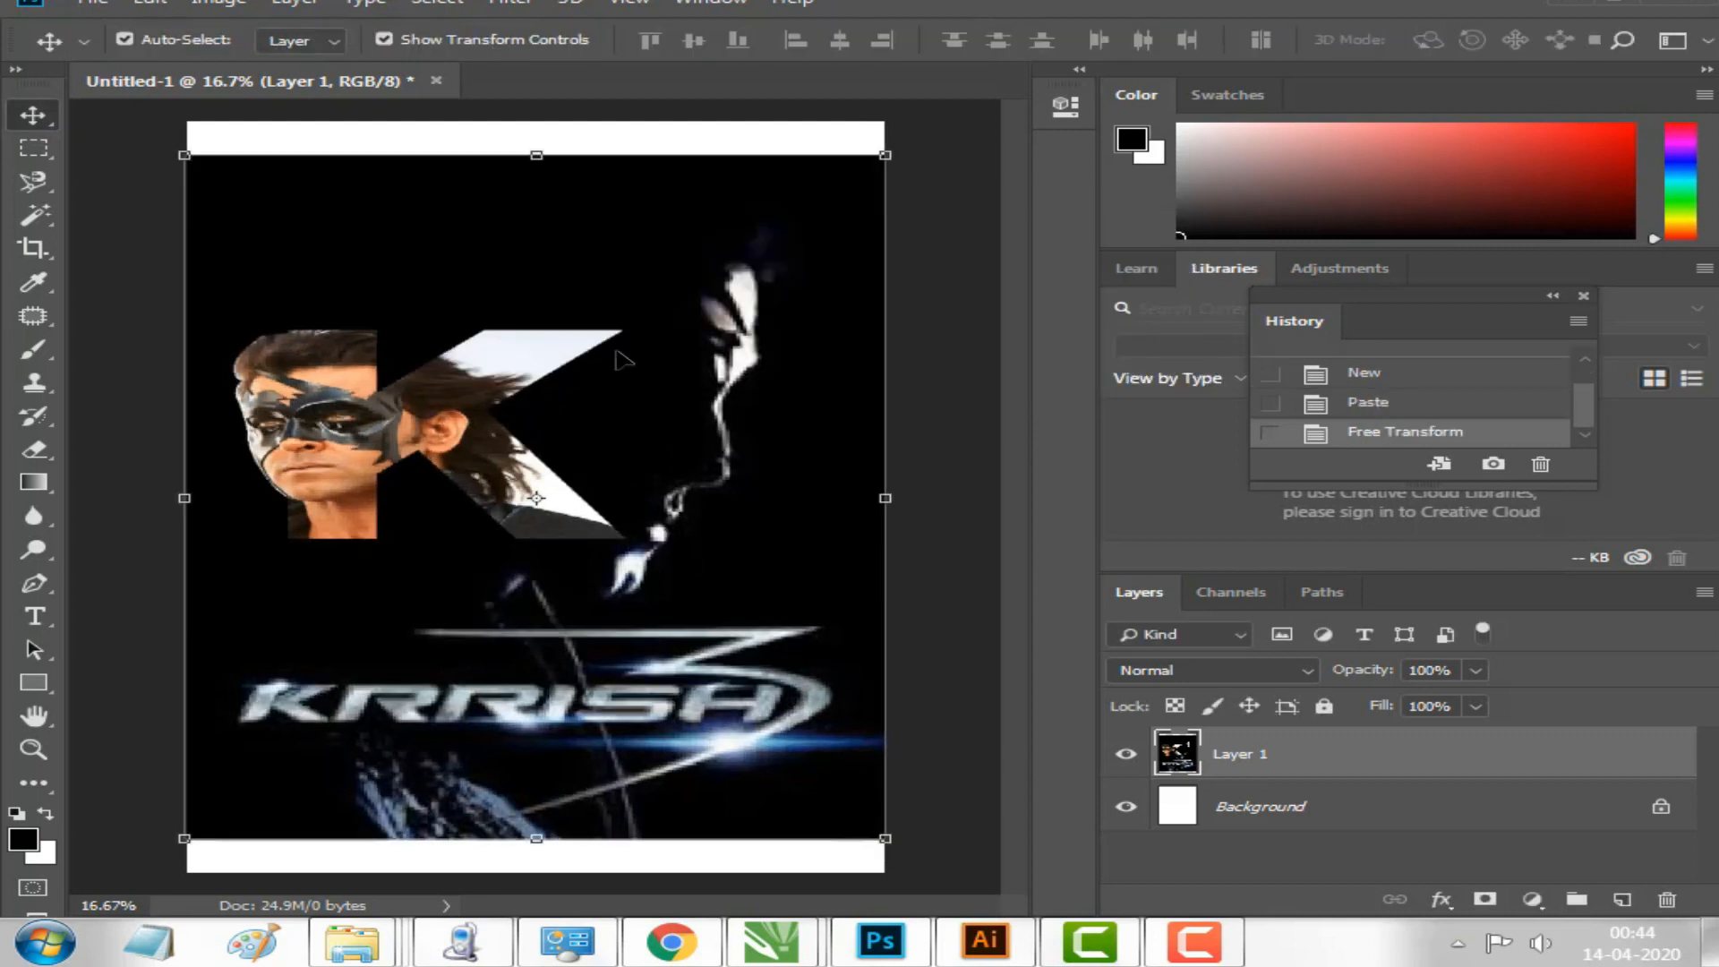